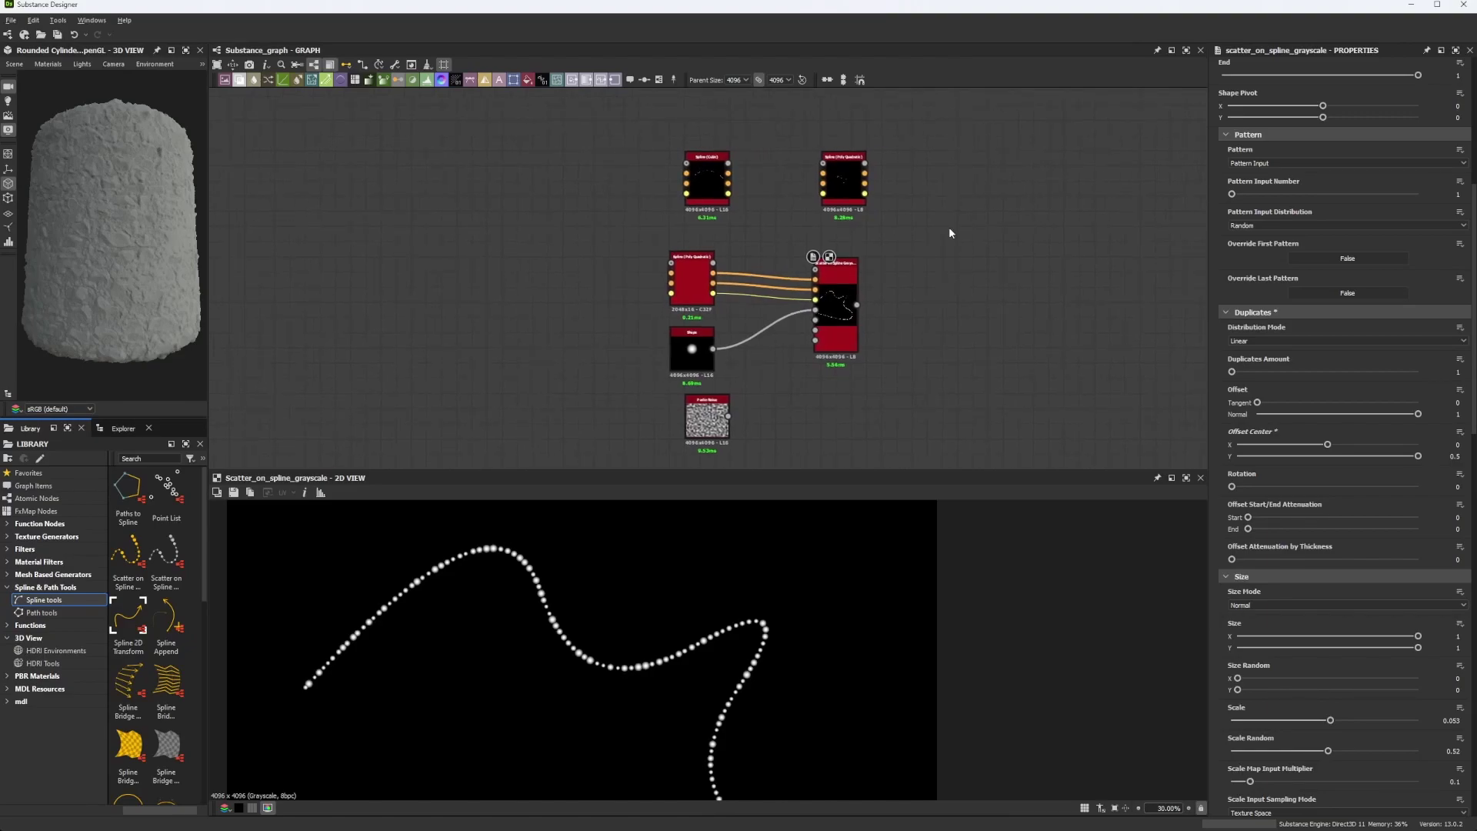
# Delete the Perlin Noise node below the Shape node and select the Scatter on Spline Grayscale node
pyautogui.scroll(4, 815, 281)
pyautogui.moveTo(863, 407); pyautogui.dragTo(849, 294, button='middle')
pyautogui.scroll(-1, 572, 358)
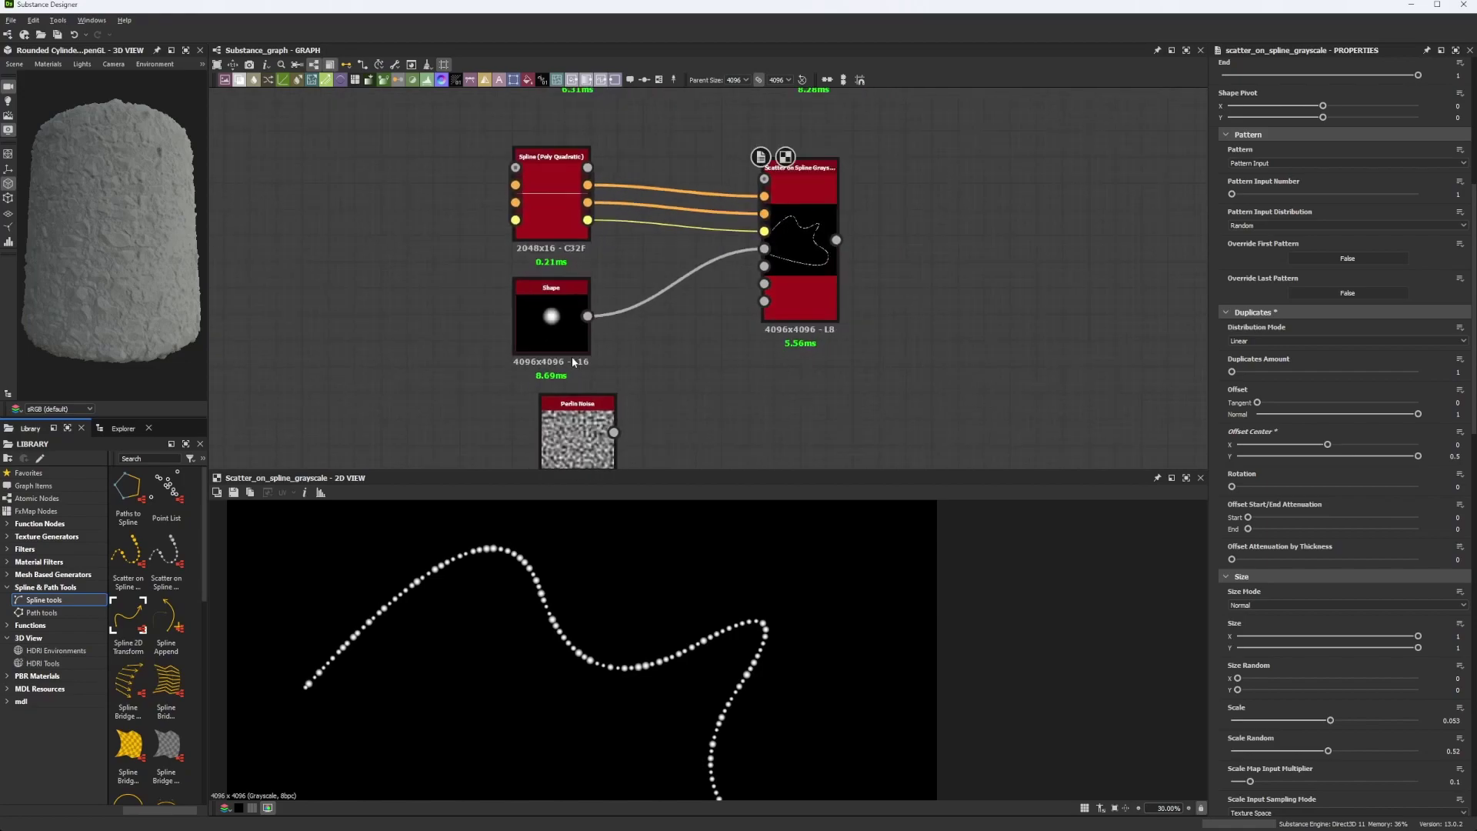
pyautogui.scroll(-3, 572, 357)
pyautogui.moveTo(575, 398); pyautogui.dragTo(476, 386)
pyautogui.press('Delete')
pyautogui.scroll(4, 530, 275)
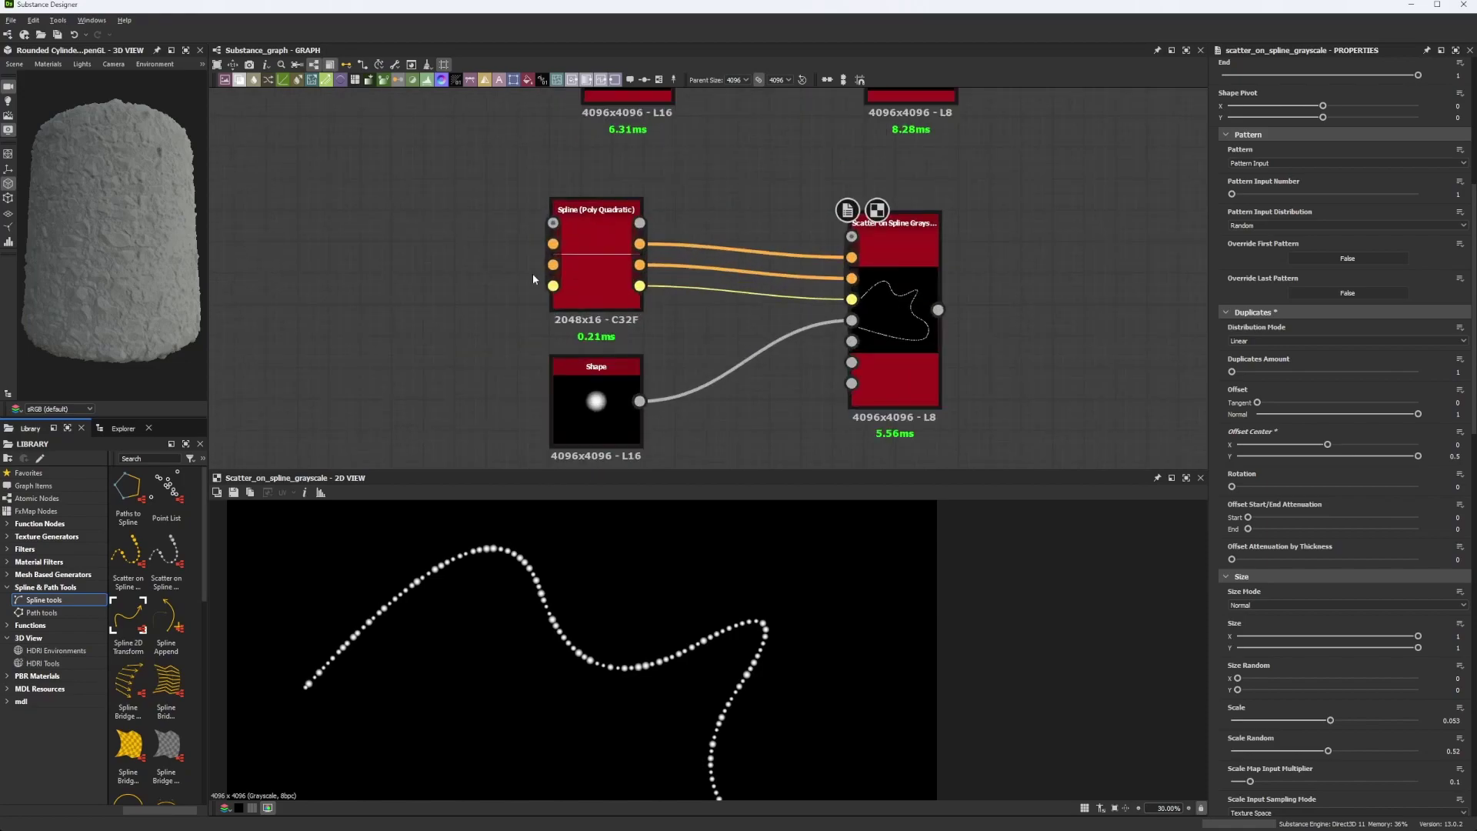
pyautogui.click(865, 342)
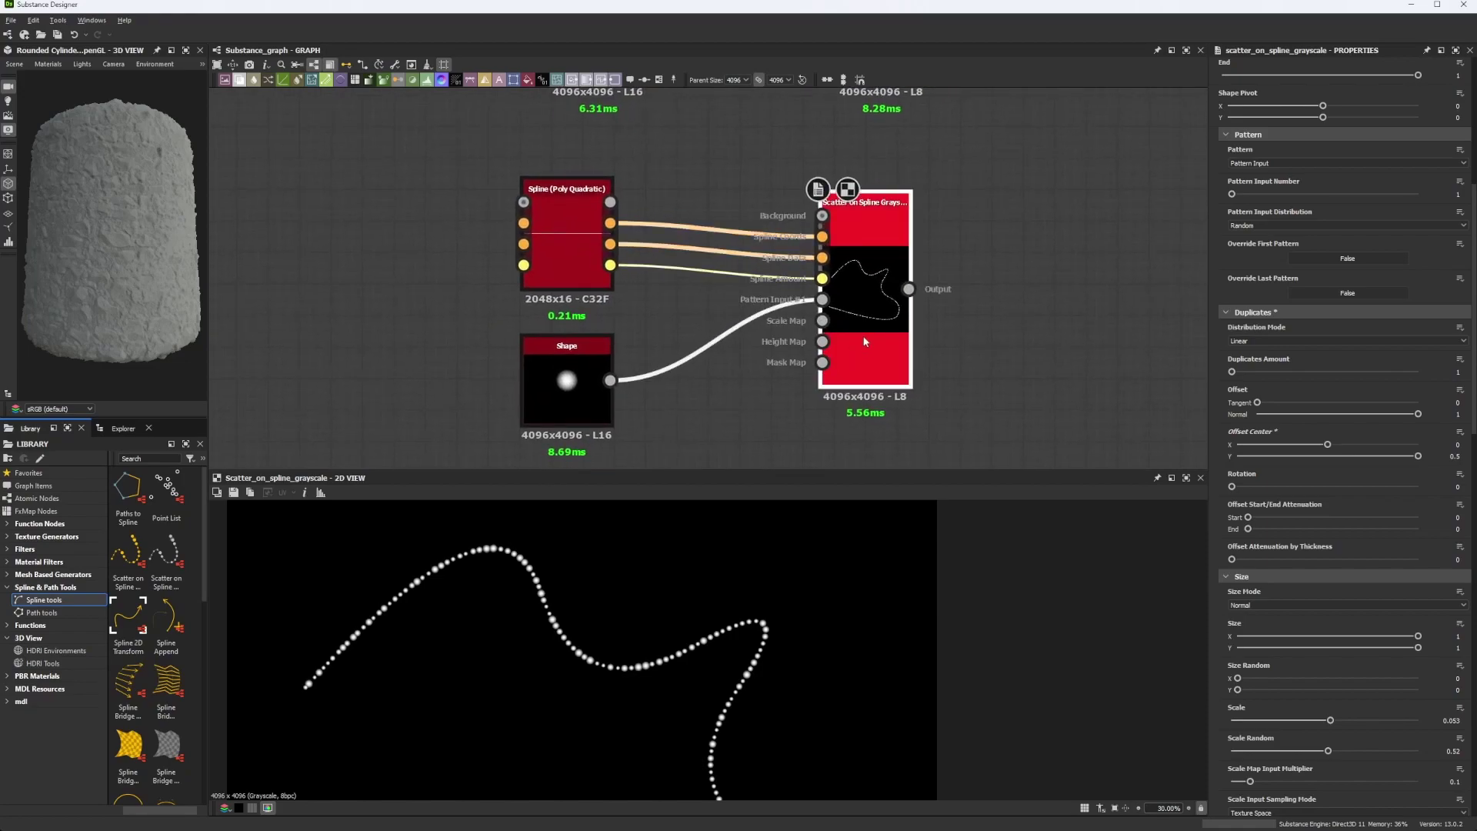
pyautogui.moveTo(271, 403); pyautogui.dragTo(258, 393, button='middle')
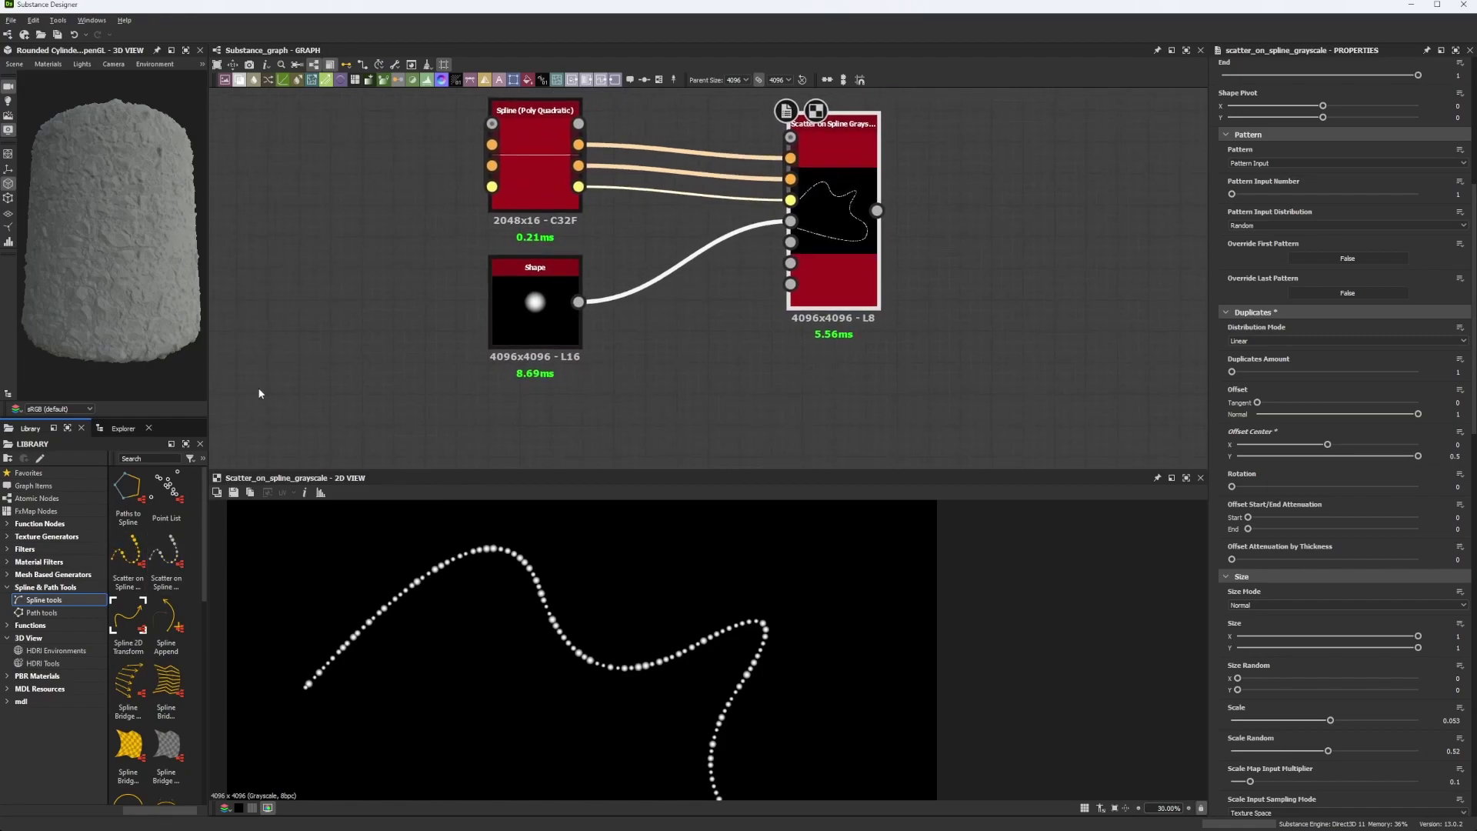
# Try adding a Scatter on Spline Color node from the widened library's spline tools, and delete it again
pyautogui.moveTo(210, 531); pyautogui.dragTo(547, 531)
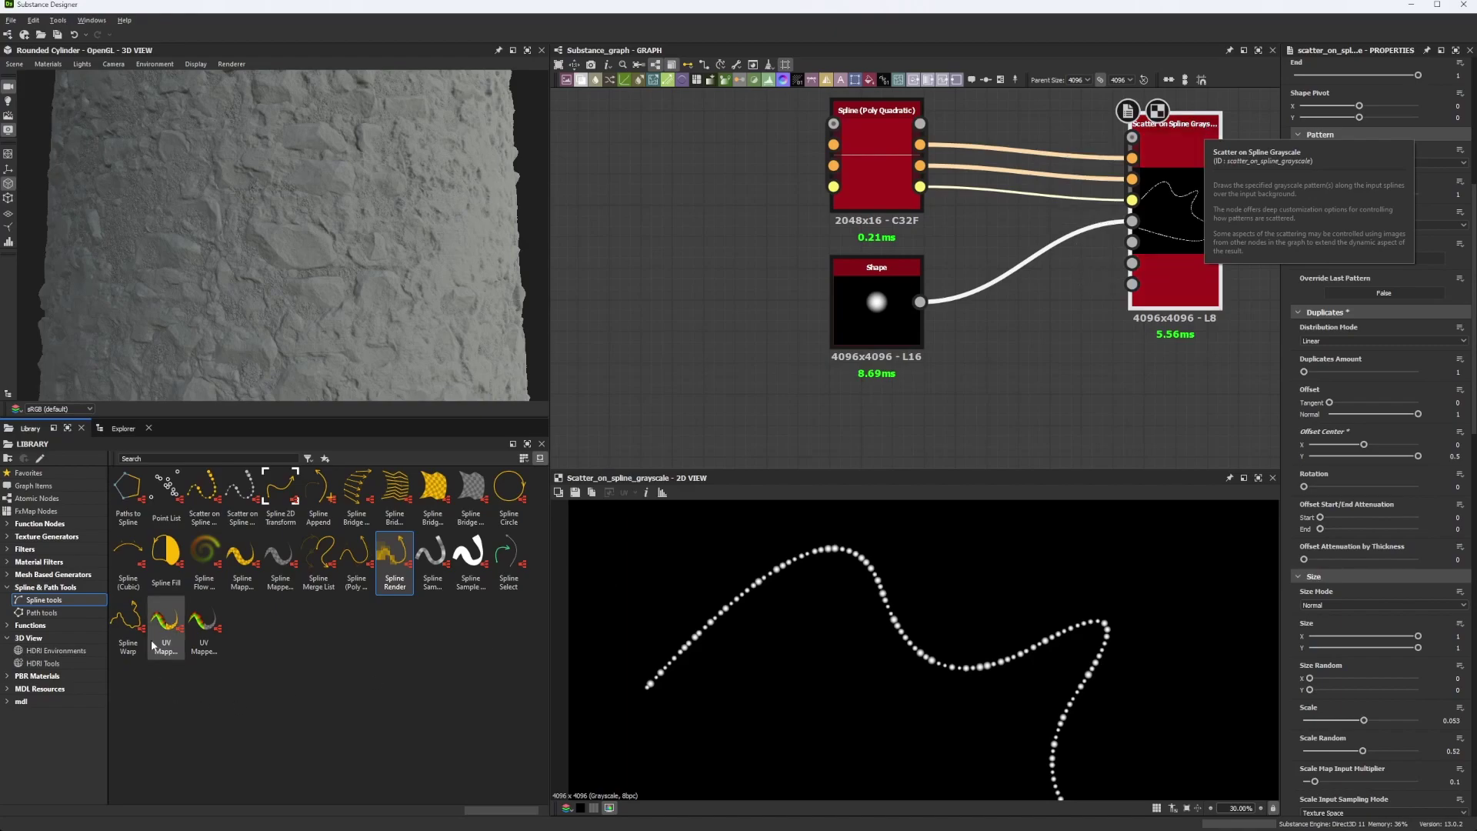
pyautogui.moveTo(204, 496); pyautogui.dragTo(688, 336)
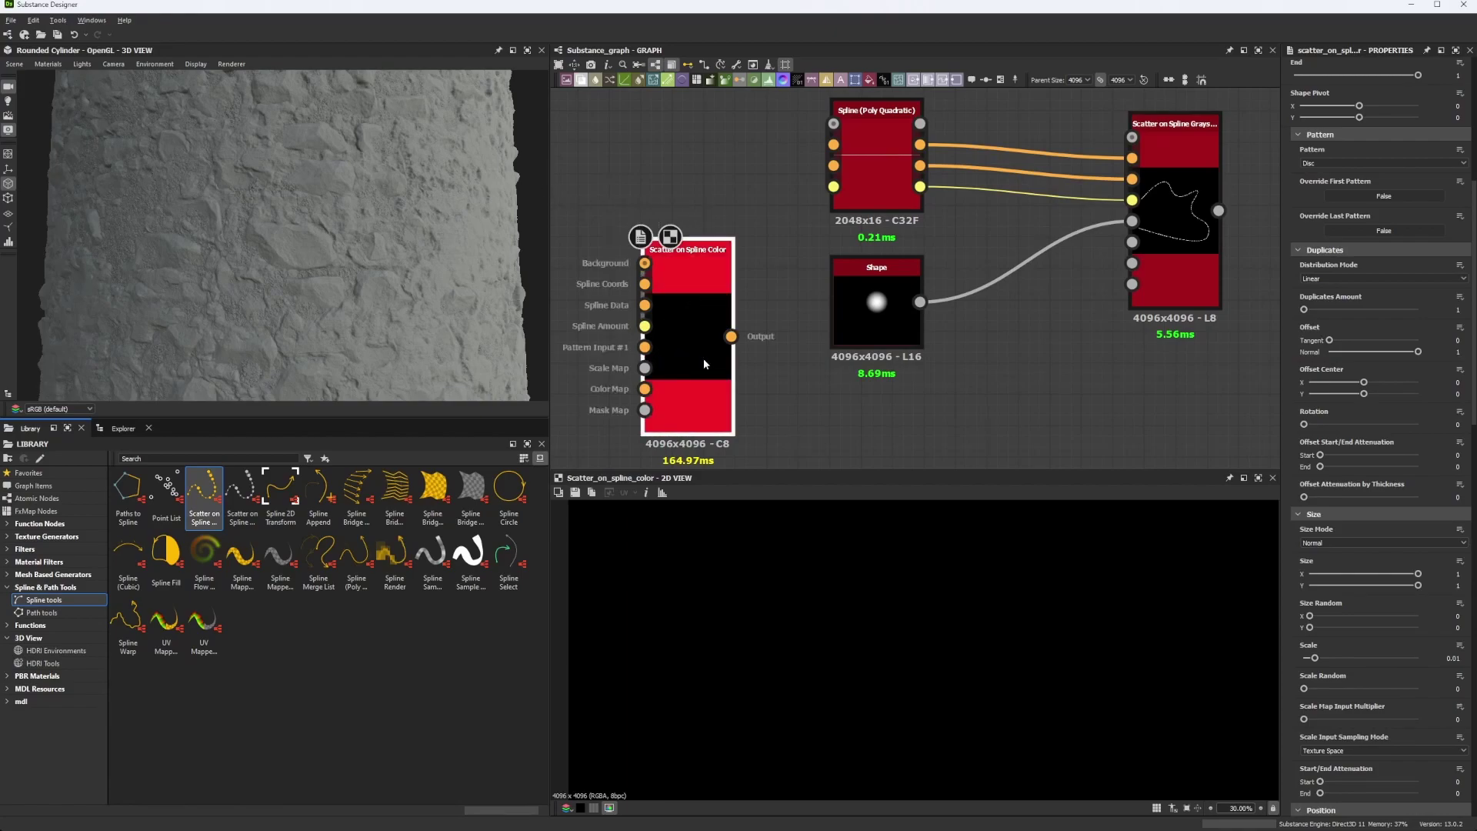
pyautogui.press('Delete')
# Align the Scatter on Spline Grayscale node with the Spline (Poly Quadratic) node feeding it and narrow the library area to enlarge the graph
pyautogui.moveTo(1106, 364); pyautogui.dragTo(912, 417, button='middle')
pyautogui.moveTo(986, 352); pyautogui.dragTo(939, 338)
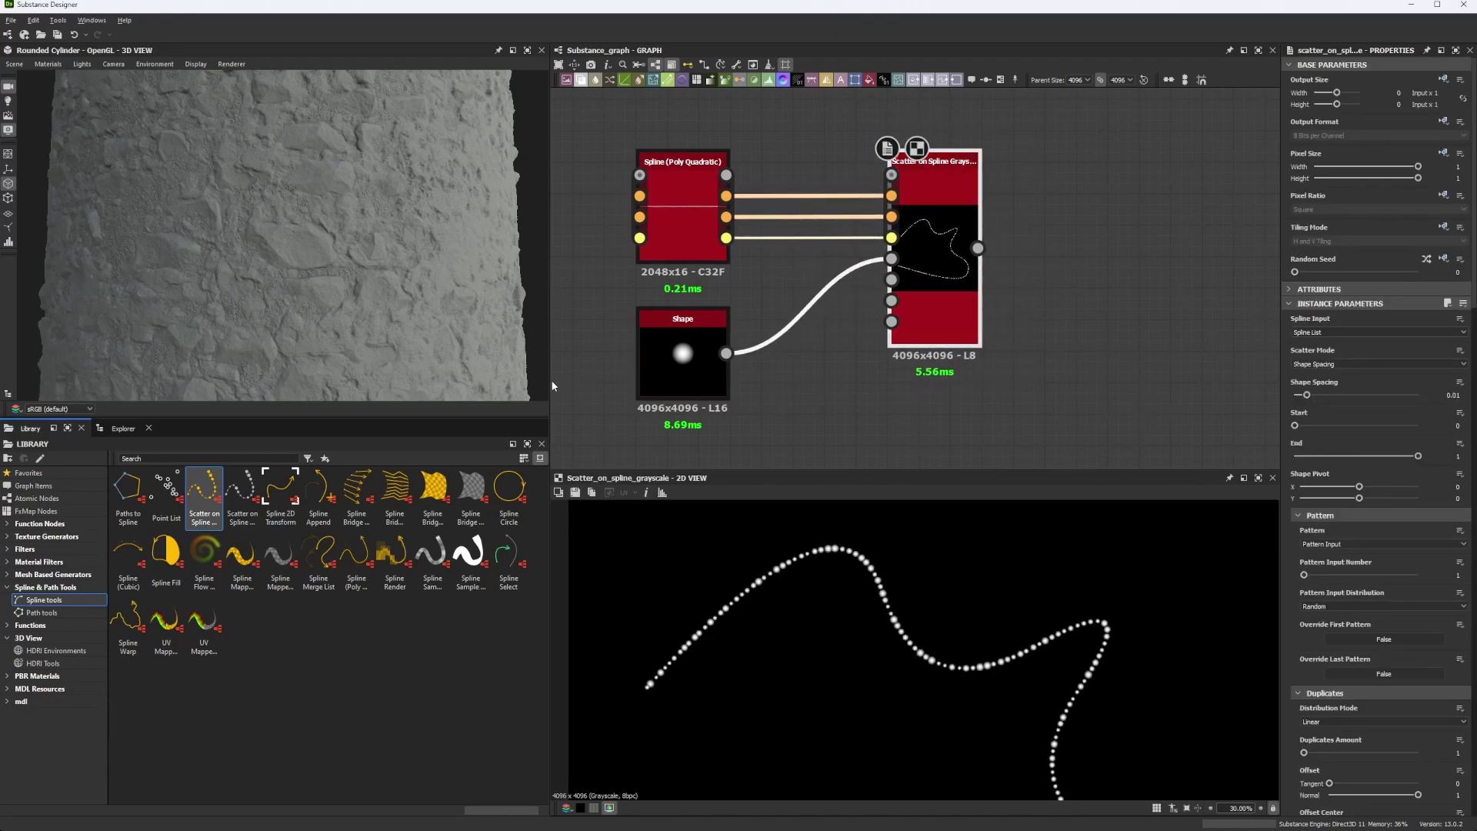
pyautogui.moveTo(550, 380); pyautogui.dragTo(176, 380)
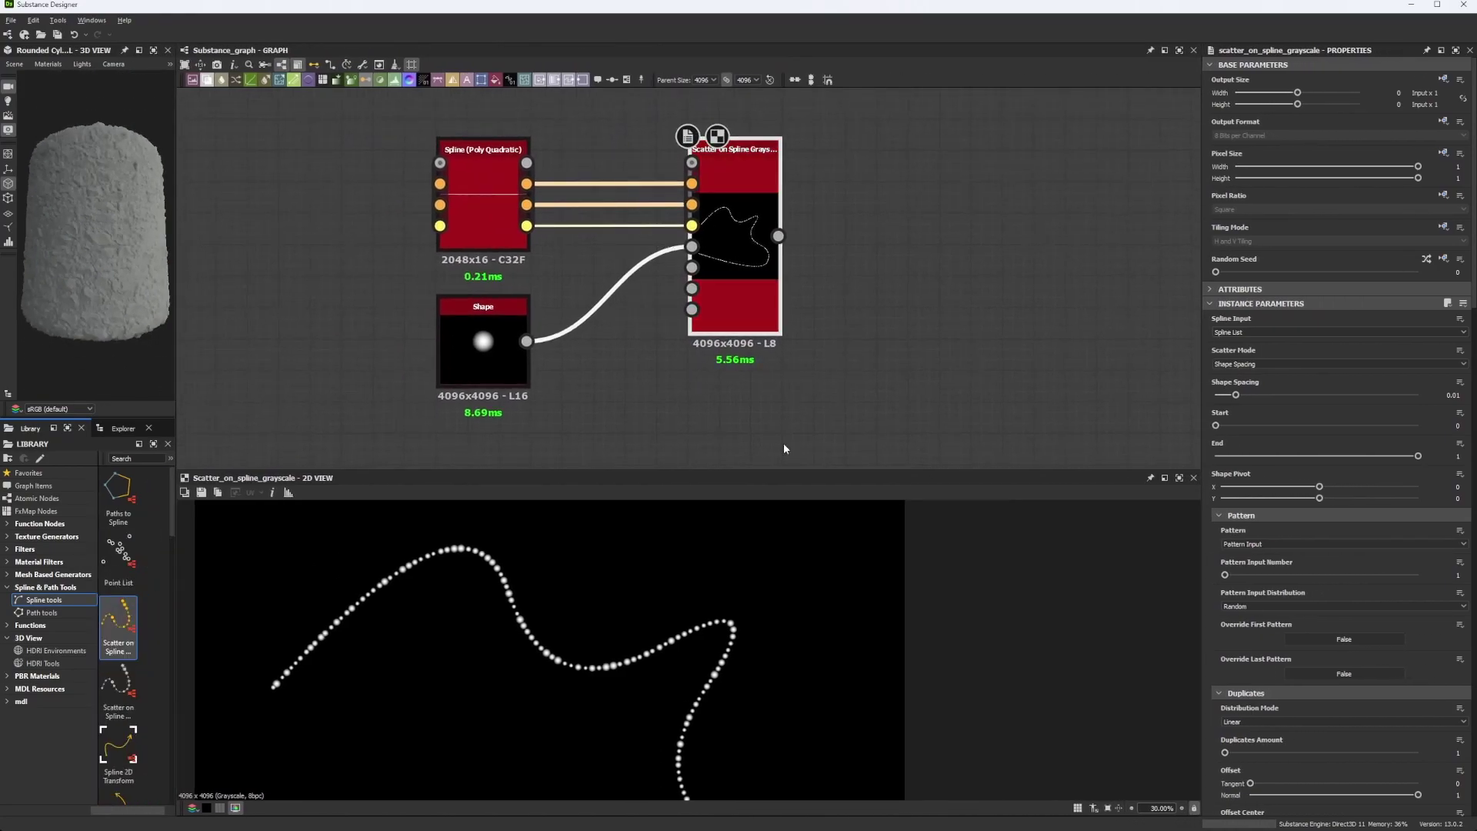
pyautogui.scroll(-6, 725, 579)
pyautogui.scroll(3, 718, 626)
pyautogui.moveTo(636, 383); pyautogui.dragTo(639, 316, button='middle')
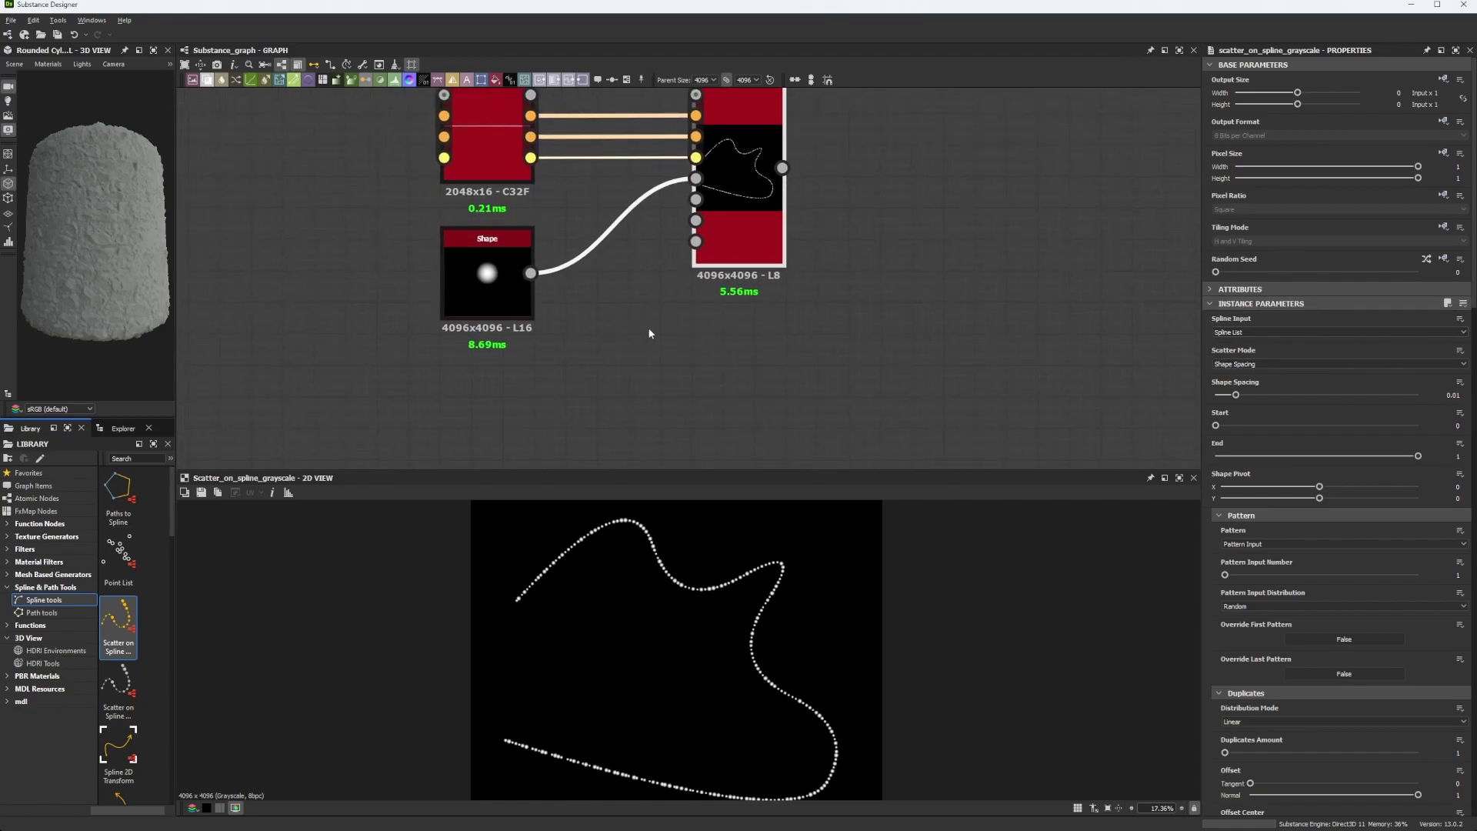
pyautogui.moveTo(649, 333); pyautogui.dragTo(640, 391, button='middle')
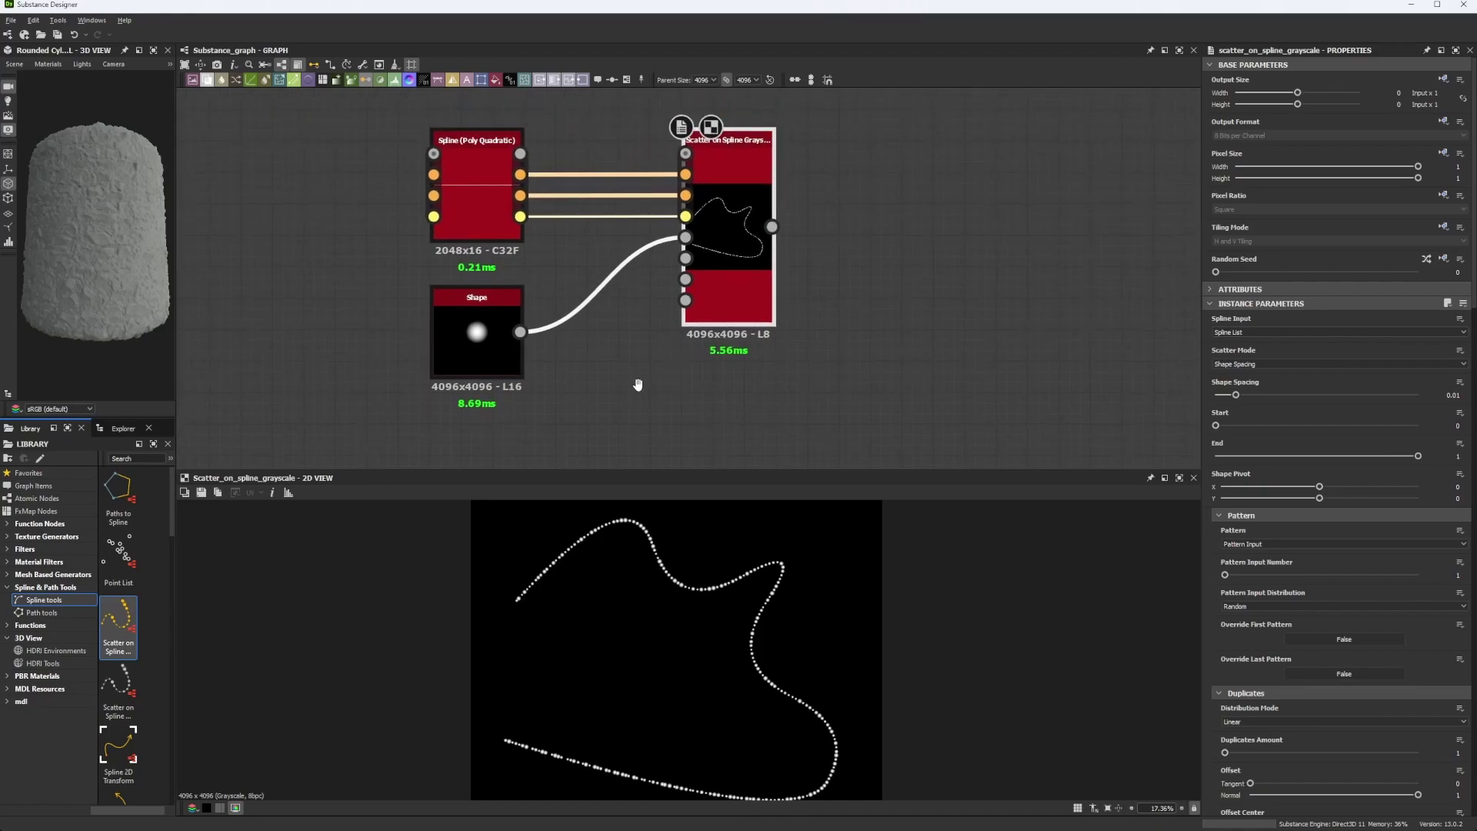
# Show the Preview output of the Spline (Poly Quadratic) node feeding the scatter node and examine its output connectors
pyautogui.doubleClick(521, 154)
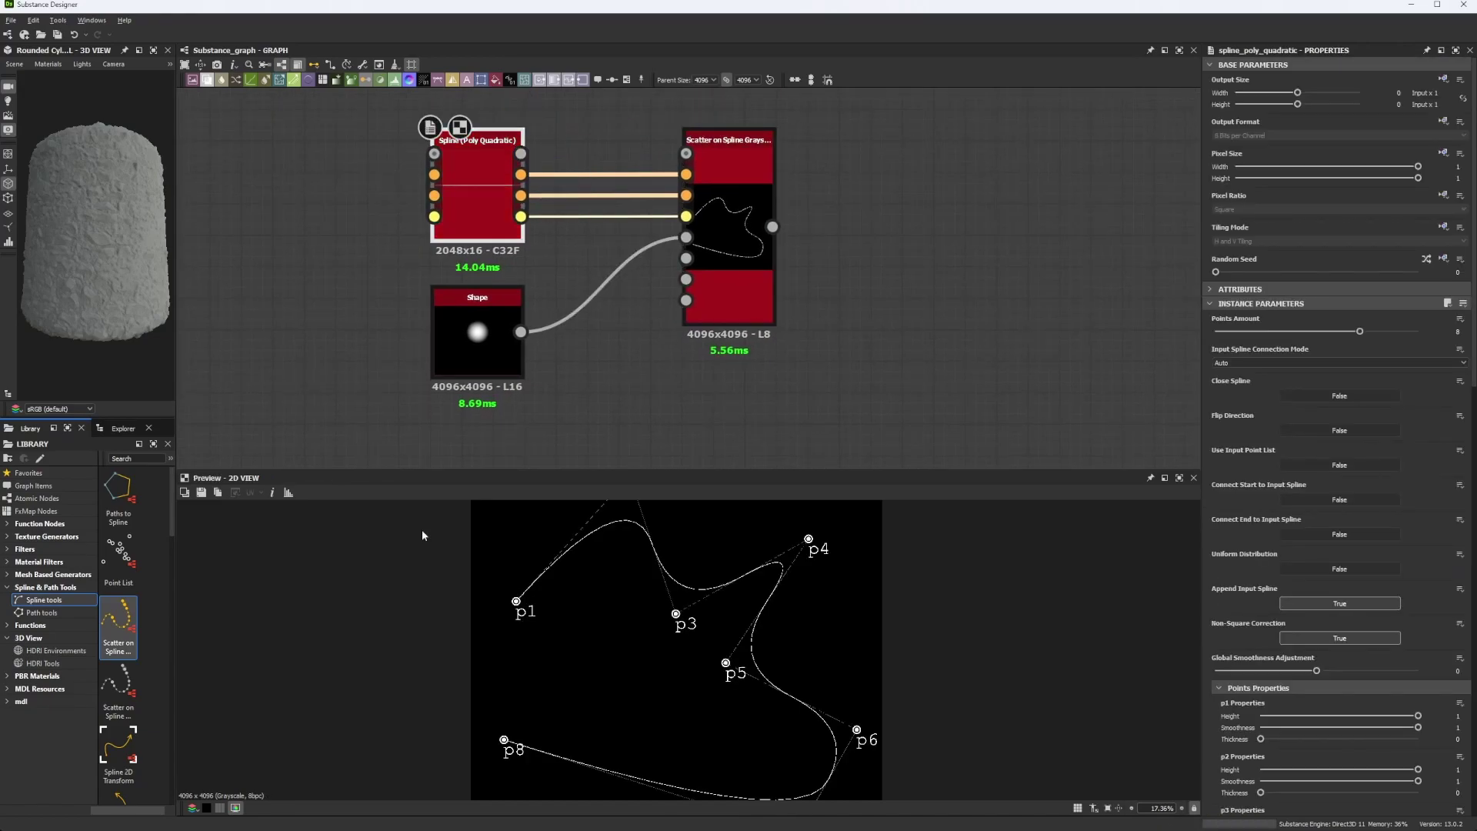
pyautogui.moveTo(376, 174); pyautogui.dragTo(412, 424, button='middle')
pyautogui.moveTo(470, 264); pyautogui.dragTo(482, 221, button='middle')
pyautogui.scroll(2, 504, 257)
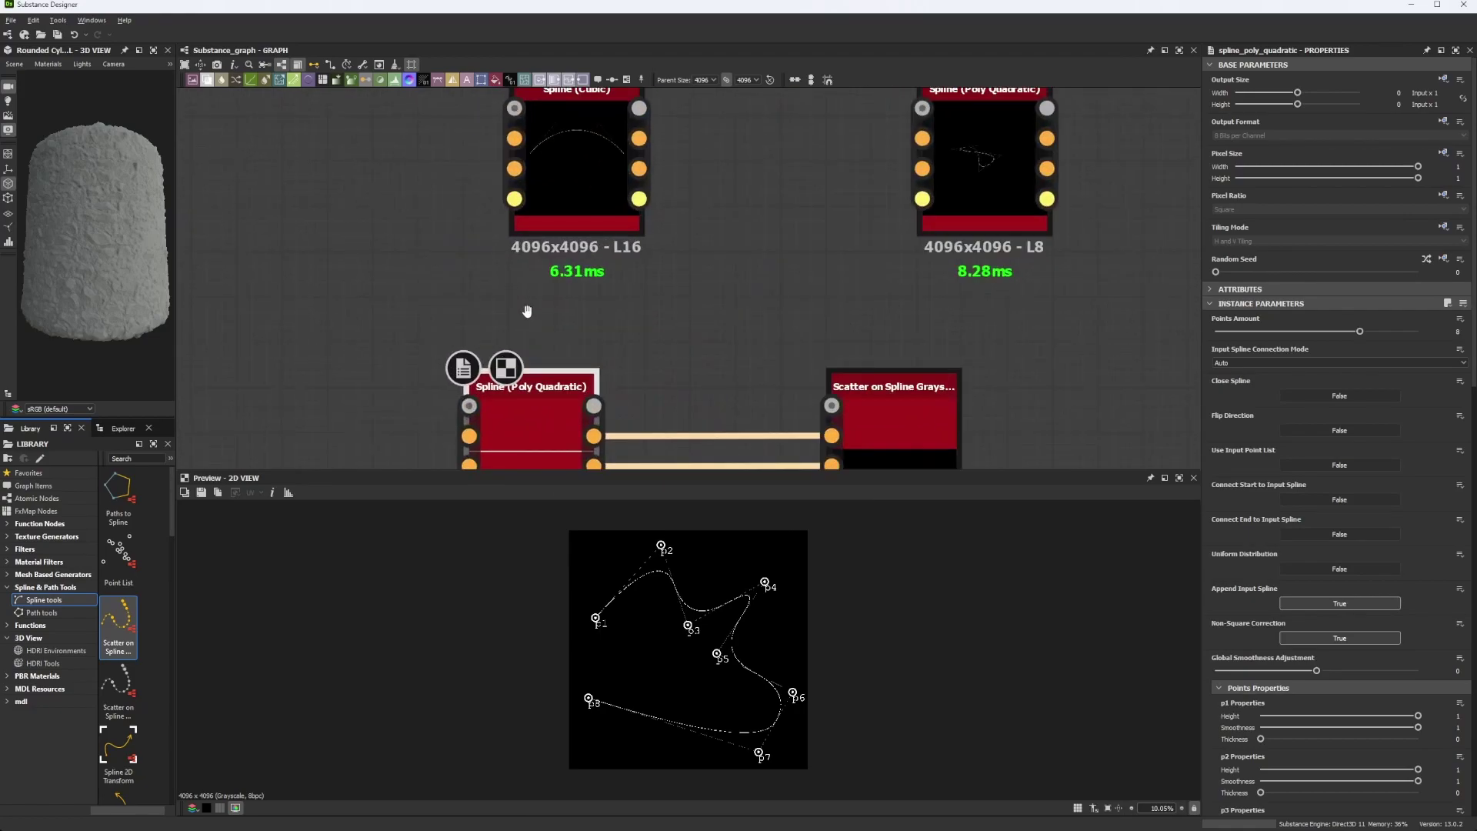
pyautogui.moveTo(527, 310); pyautogui.dragTo(503, 126, button='middle')
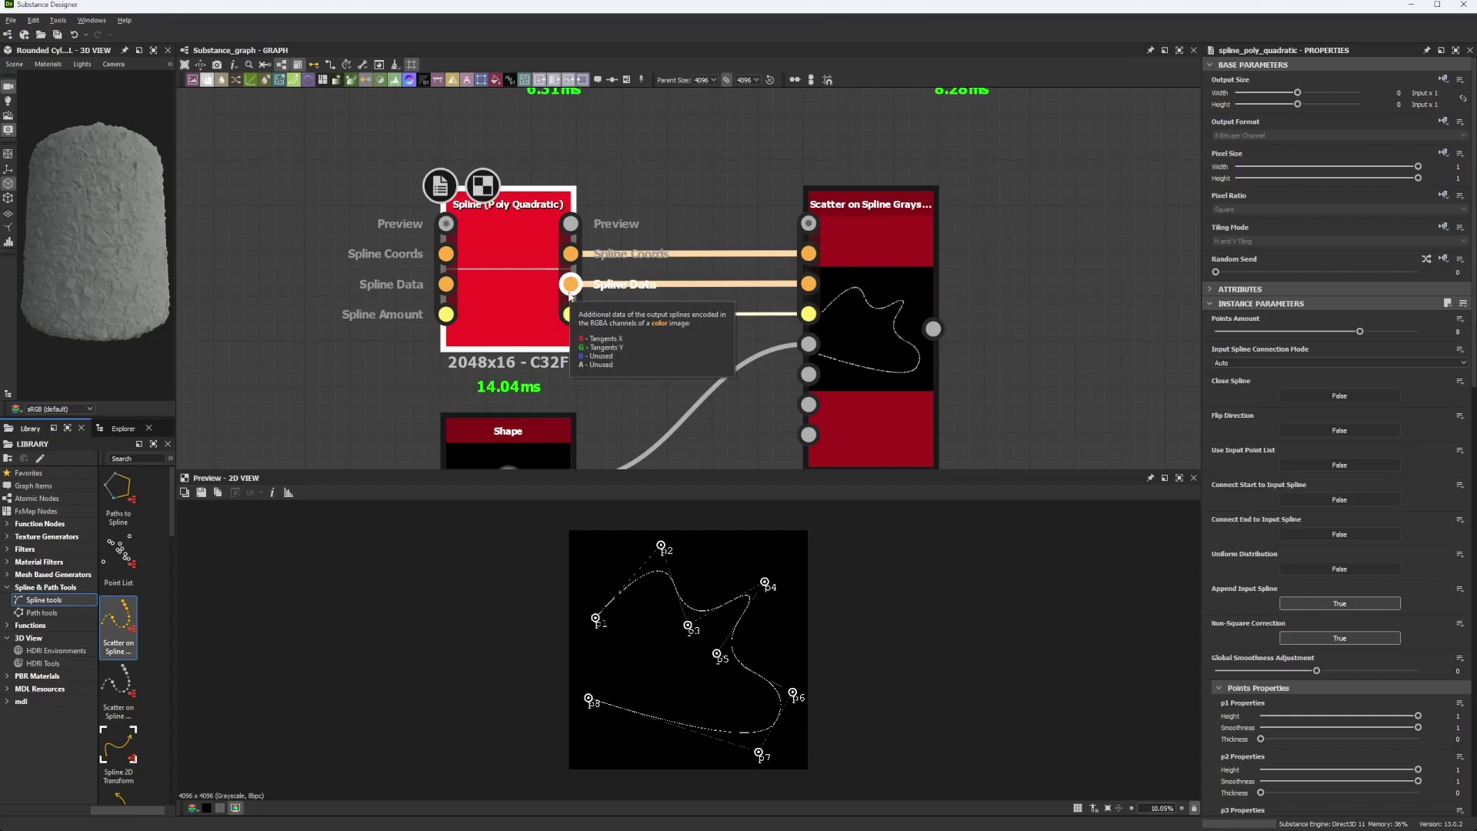
pyautogui.moveTo(615, 357); pyautogui.dragTo(588, 417, button='middle')
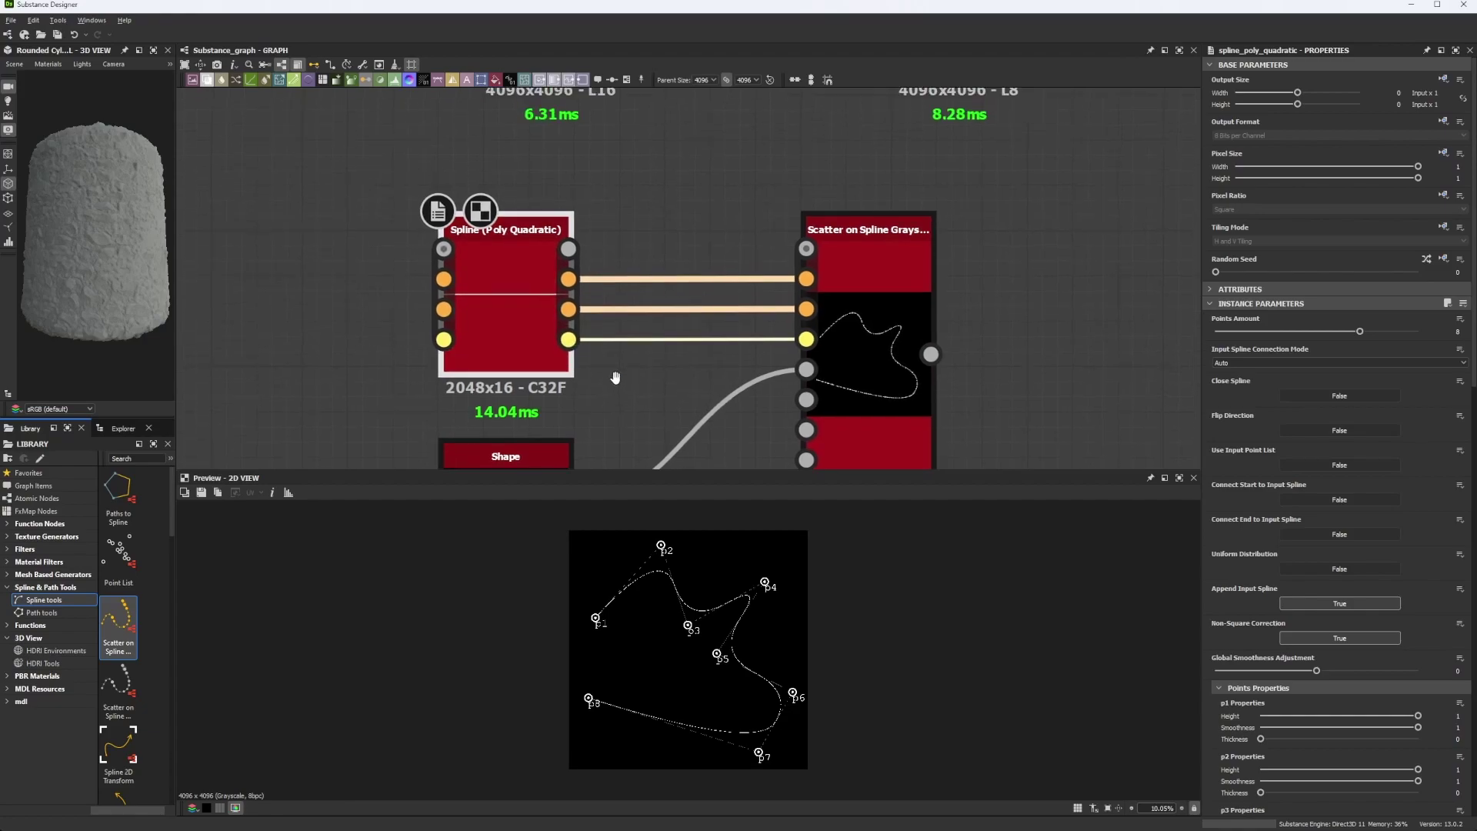
# Inspect the same spline node's Spline Coords output and compare it with its Preview output in the 2D view
pyautogui.doubleClick(474, 312)
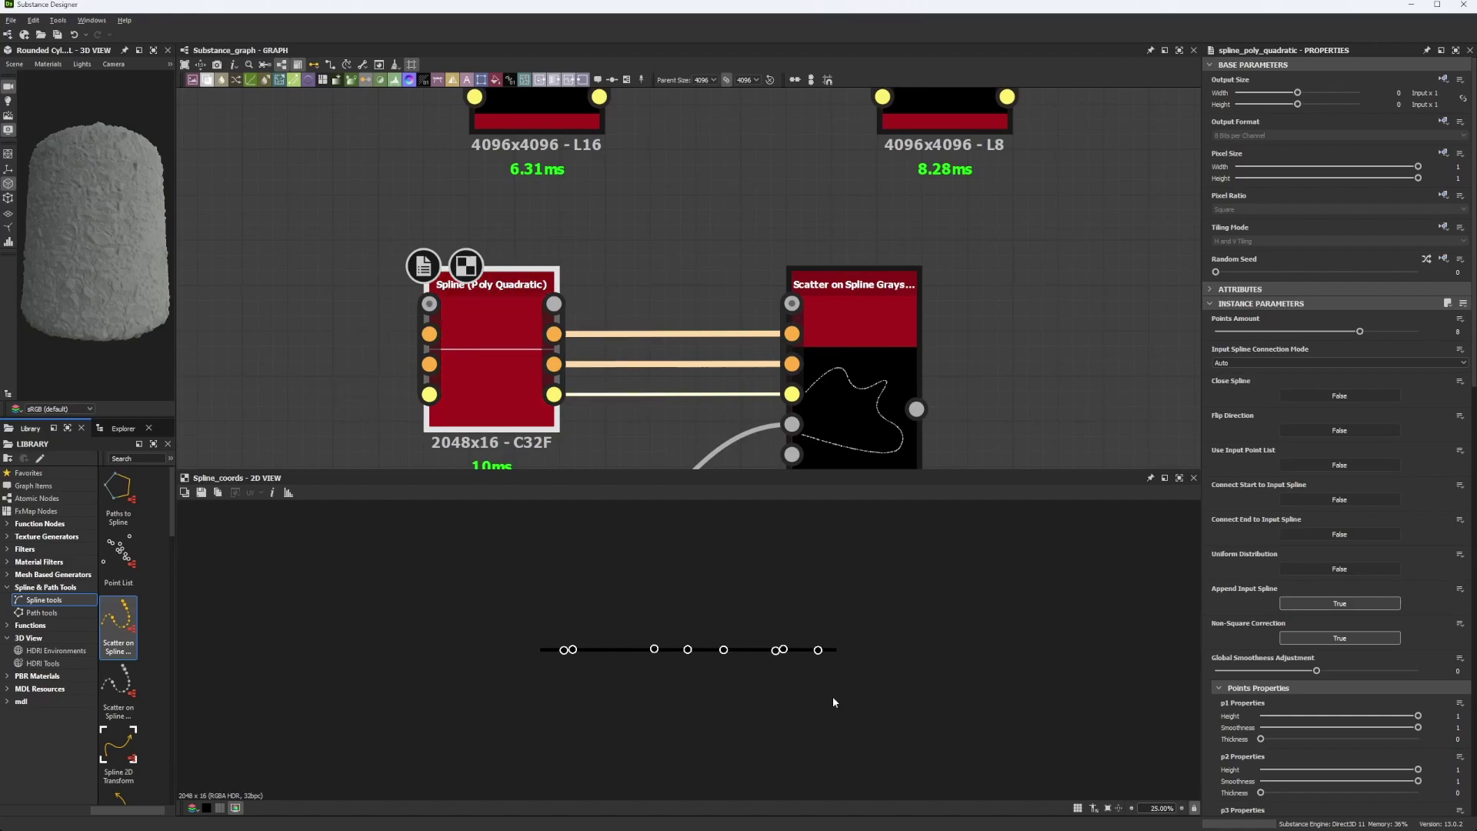
pyautogui.scroll(10, 560, 638)
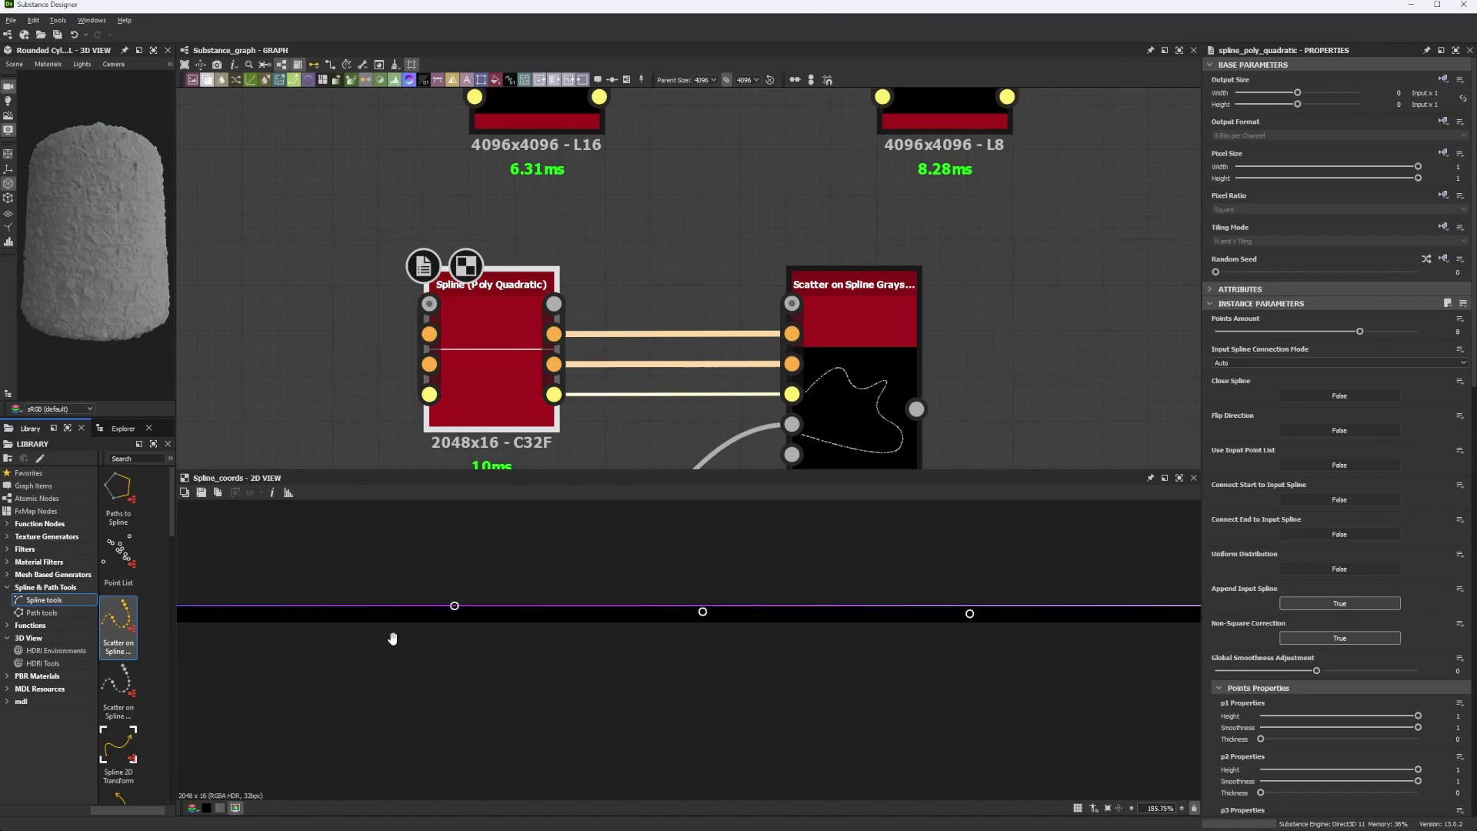
pyautogui.scroll(-8, 726, 657)
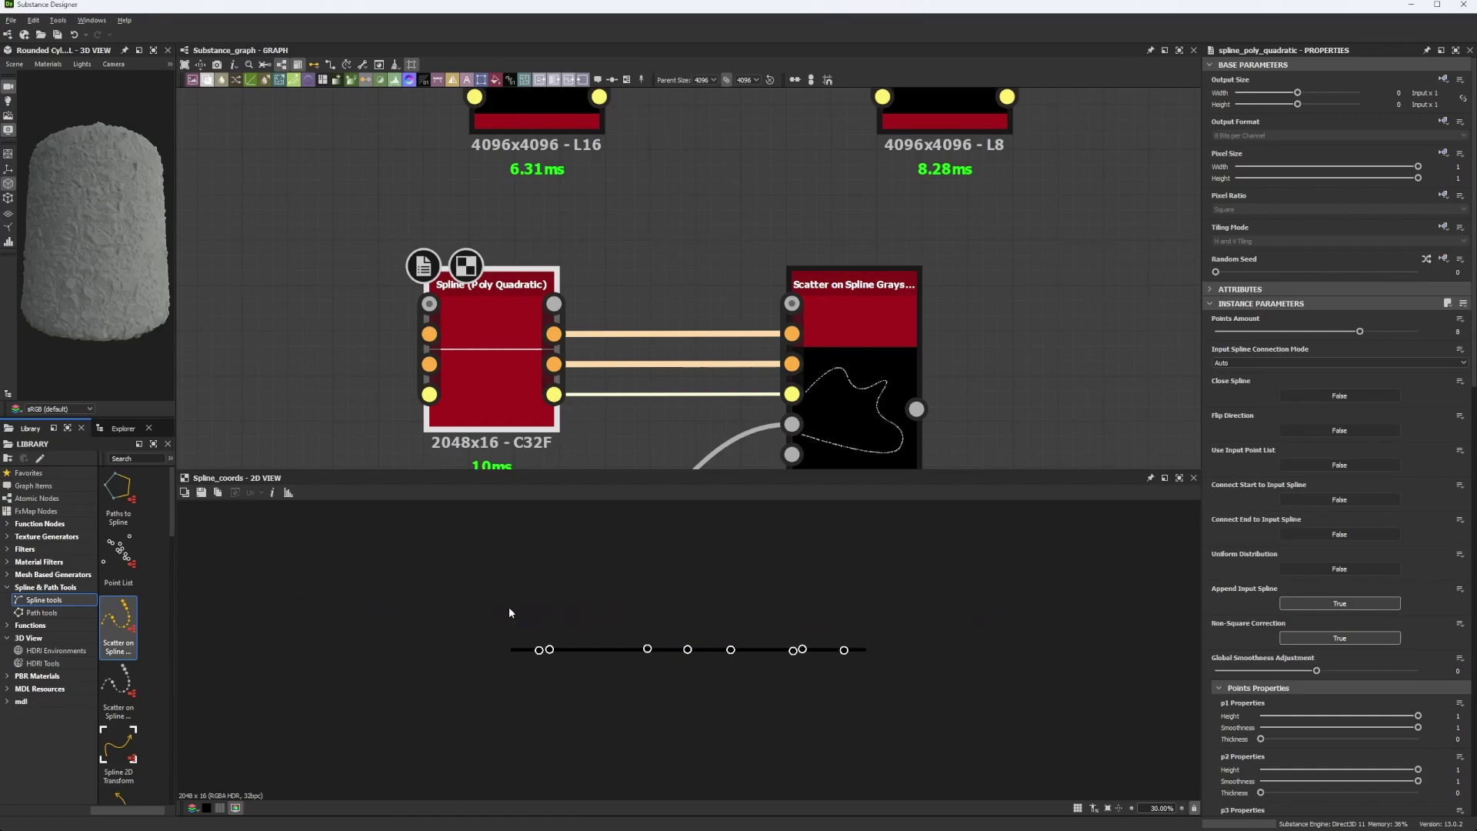
pyautogui.click(554, 304)
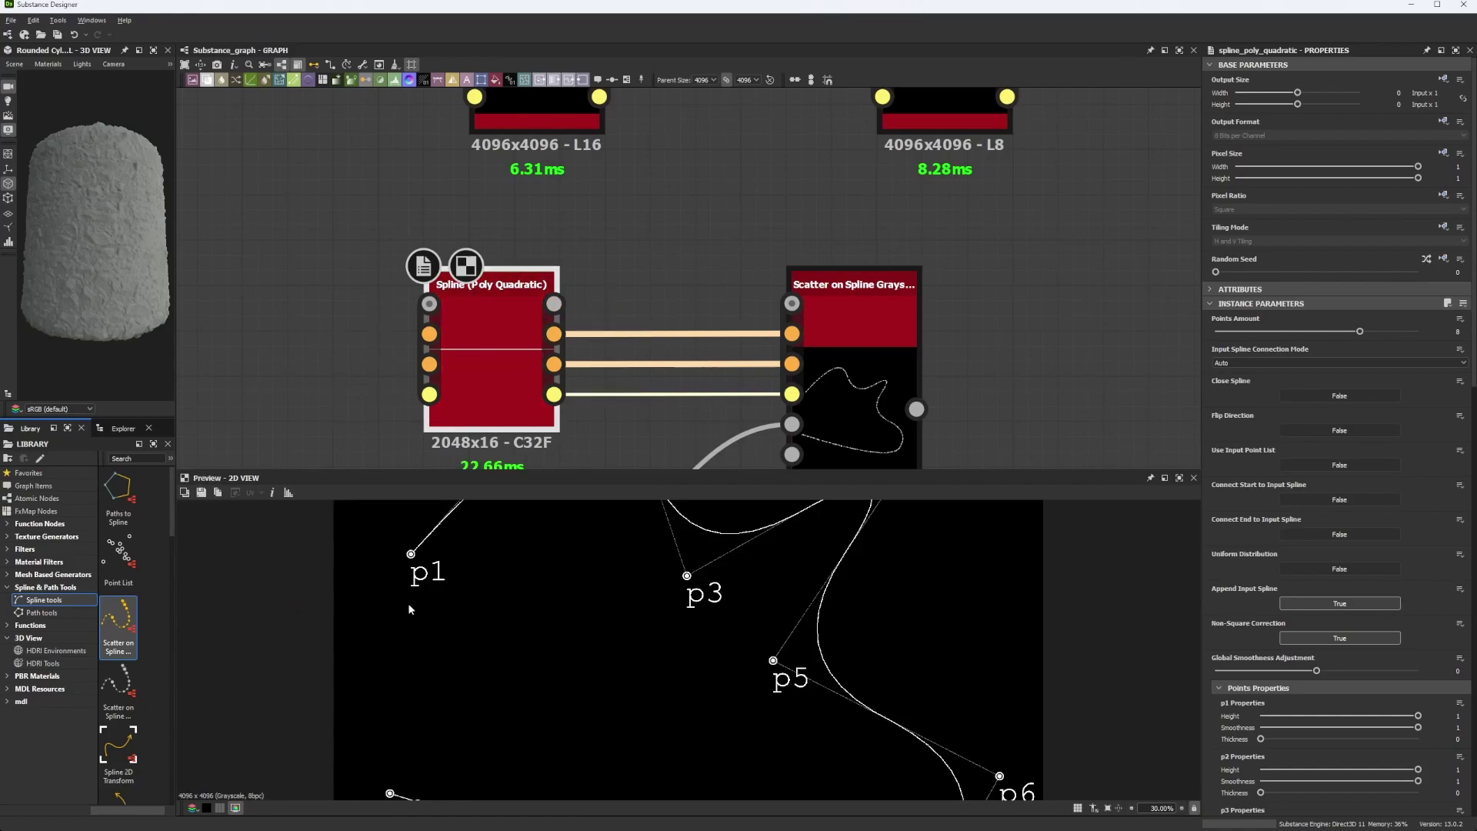
pyautogui.scroll(-3, 471, 605)
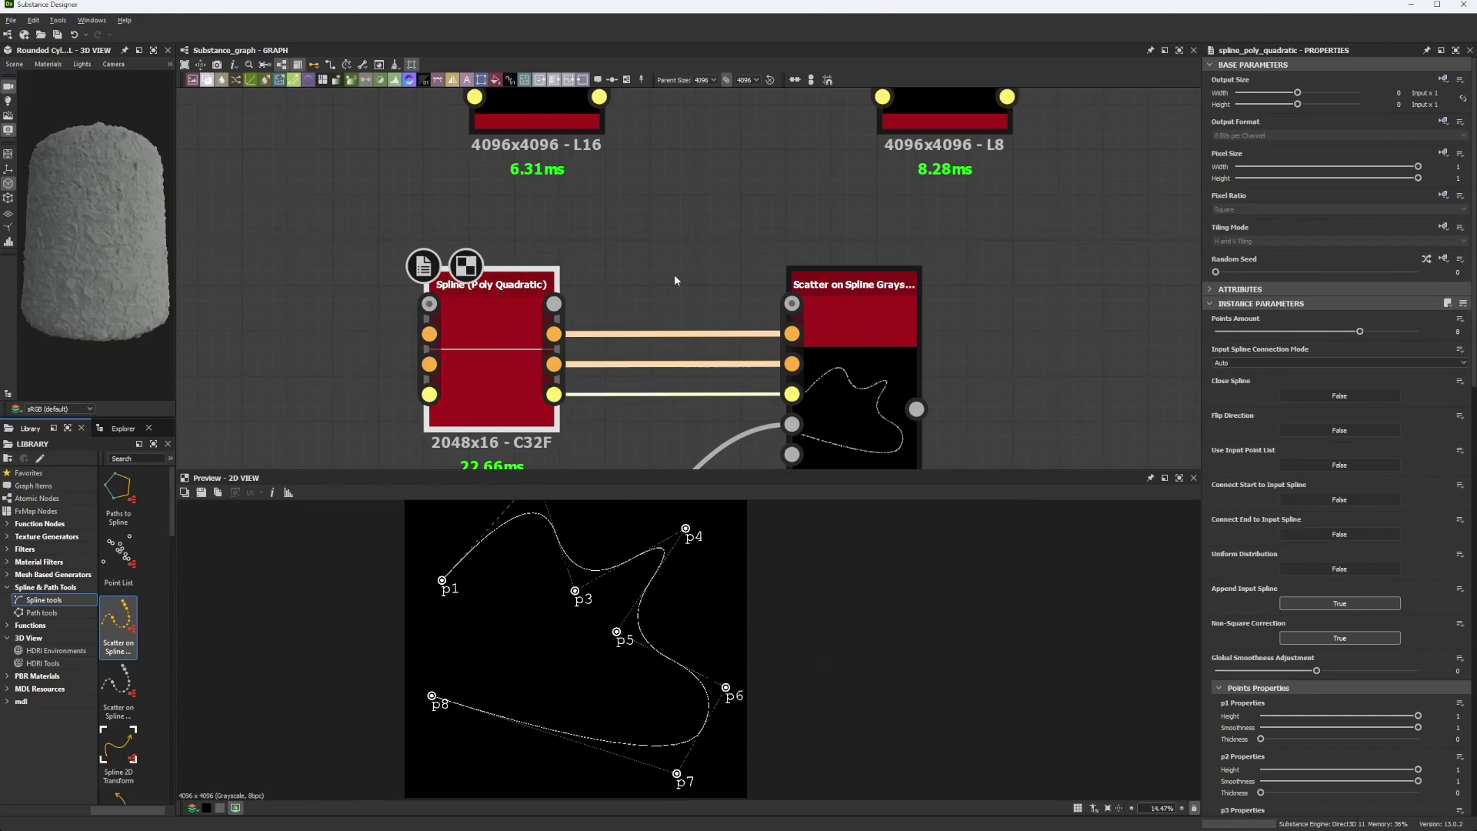
# Connect the Spline (Cubic) node's Preview, Spline Coords, Spline Data and Spline Amount outputs to the matching inputs of the neighbouring Spline (Poly Quadratic) node
pyautogui.moveTo(723, 97); pyautogui.dragTo(656, 348, button='middle')
pyautogui.doubleClick(466, 286)
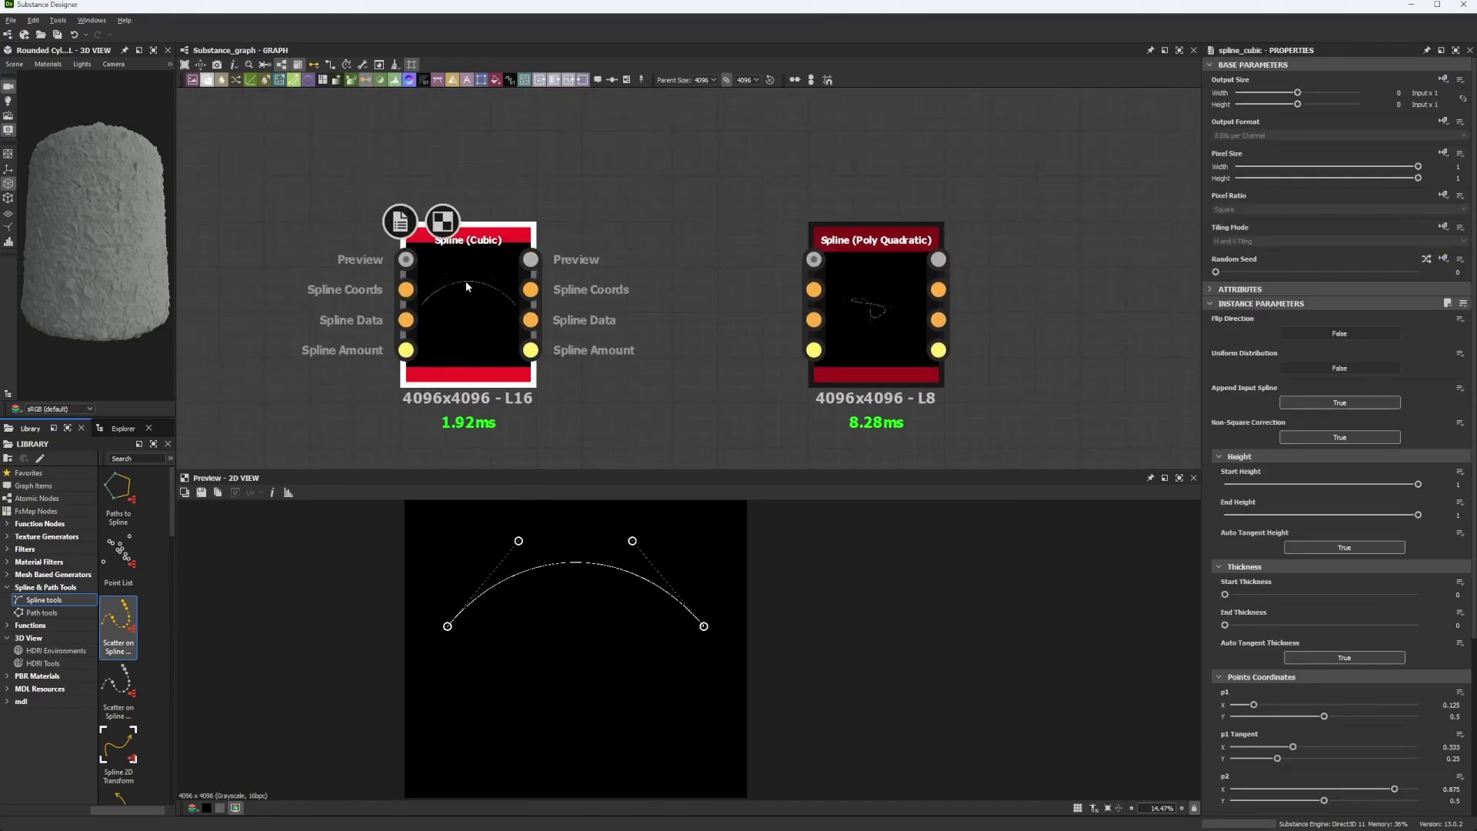
pyautogui.doubleClick(889, 325)
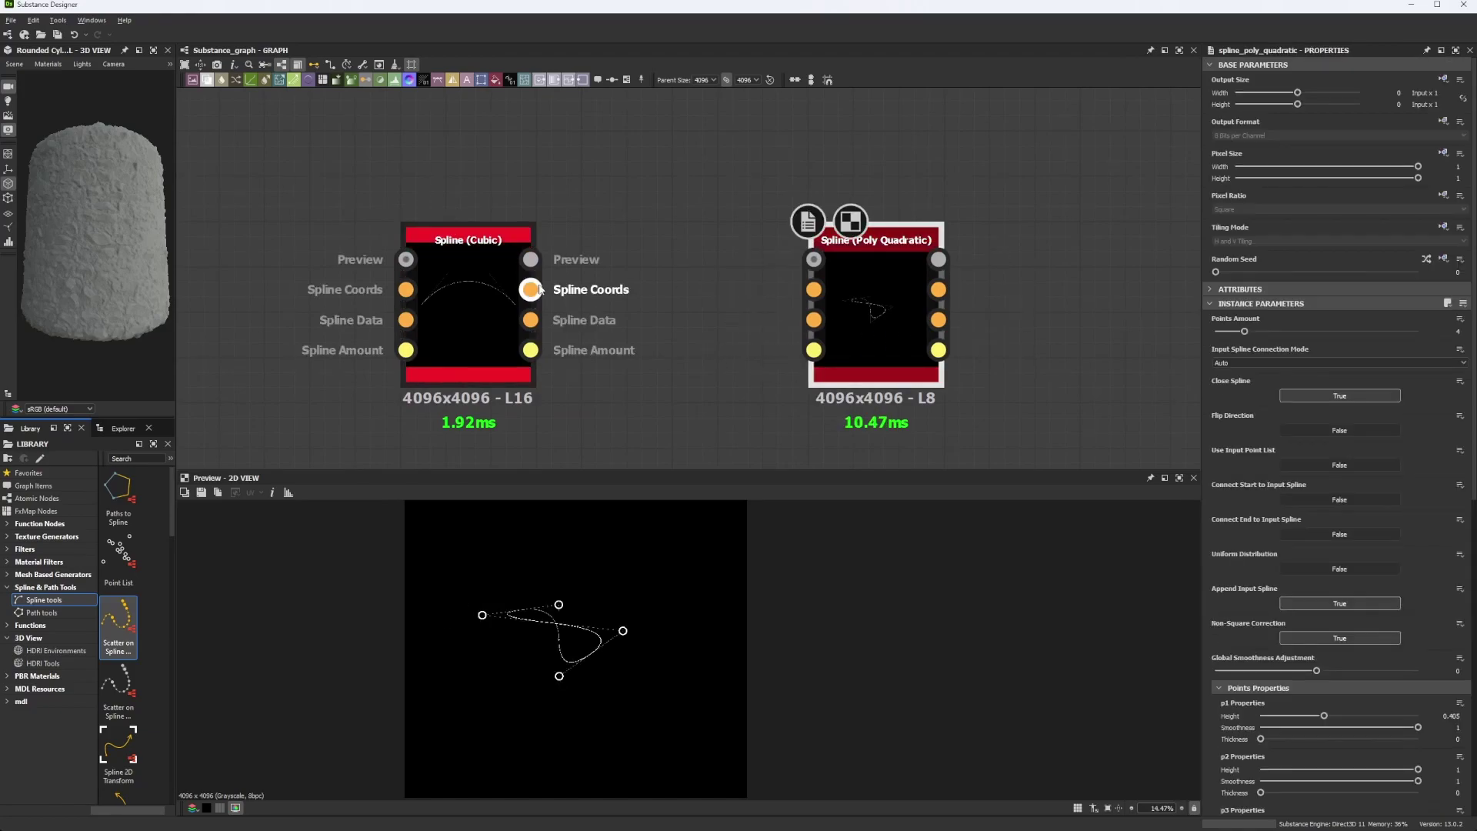
pyautogui.moveTo(530, 289); pyautogui.dragTo(813, 289)
pyautogui.moveTo(530, 319); pyautogui.dragTo(530, 350)
pyautogui.doubleClick(497, 285)
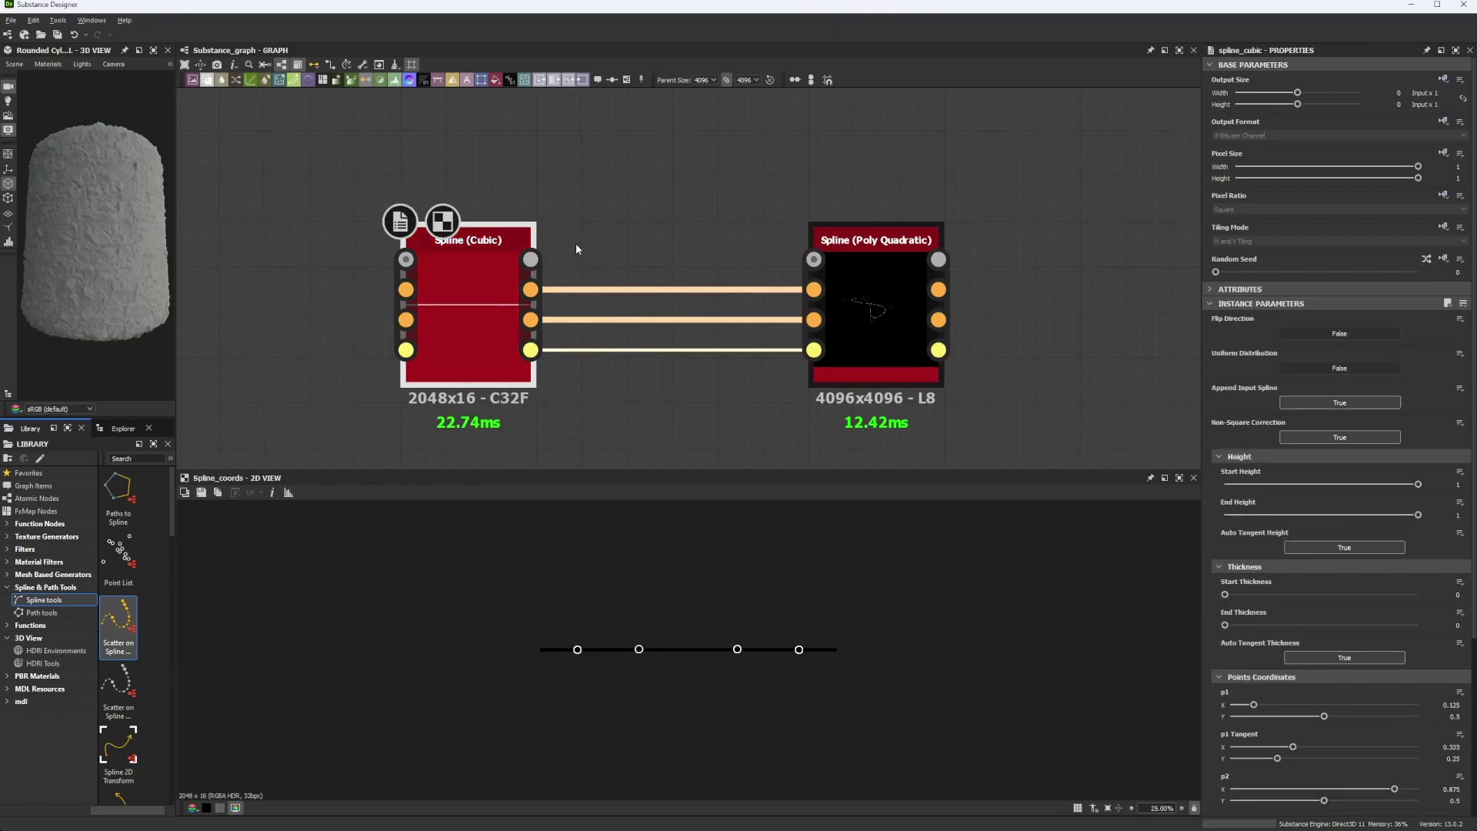
pyautogui.moveTo(533, 261); pyautogui.dragTo(820, 257)
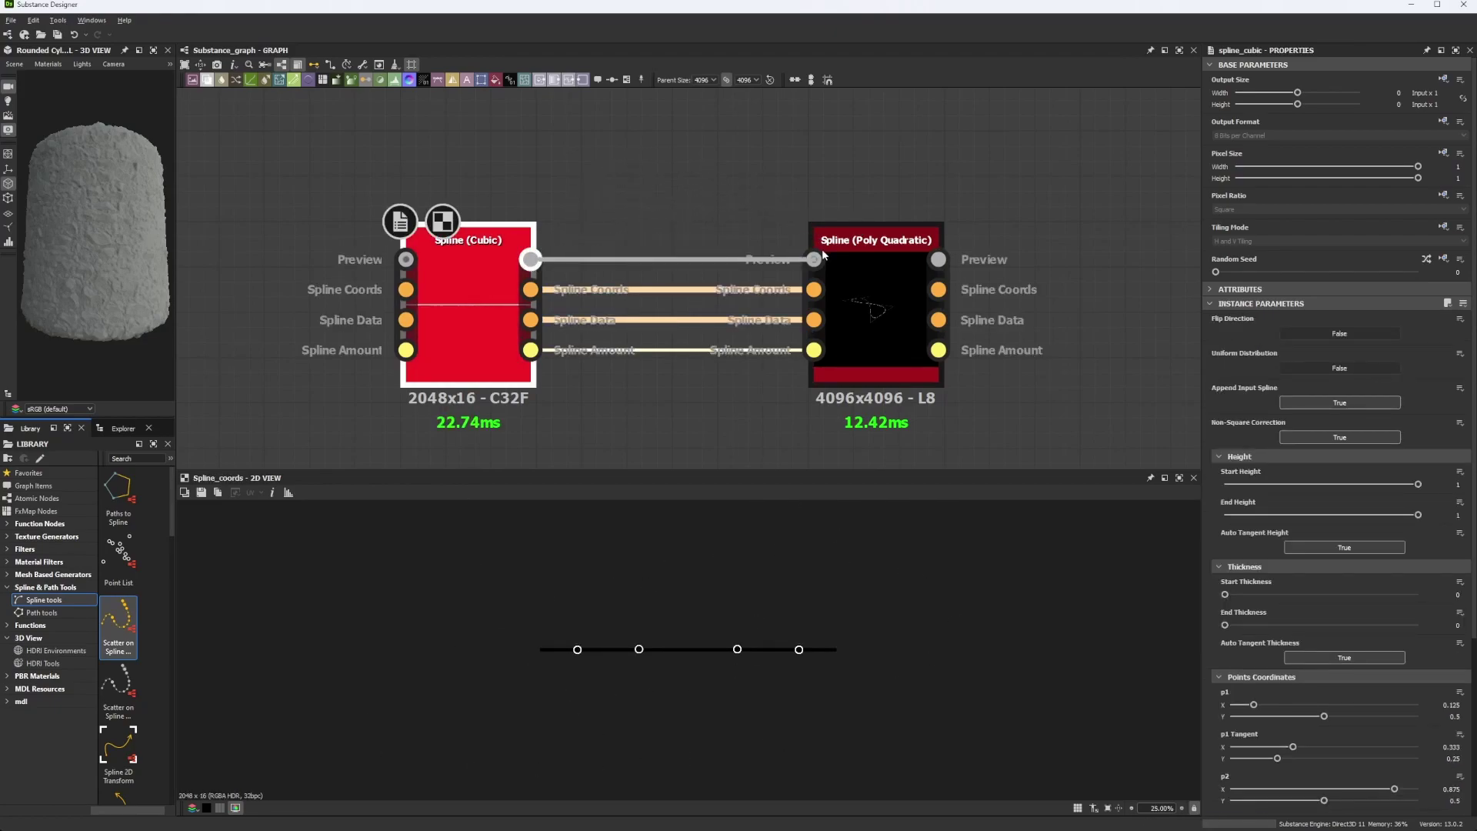
# View the Spline (Cubic) result and the combined splines of the connected Spline (Poly Quadratic) node in the 2D view
pyautogui.doubleClick(463, 334)
pyautogui.scroll(-5, 650, 615)
pyautogui.doubleClick(880, 361)
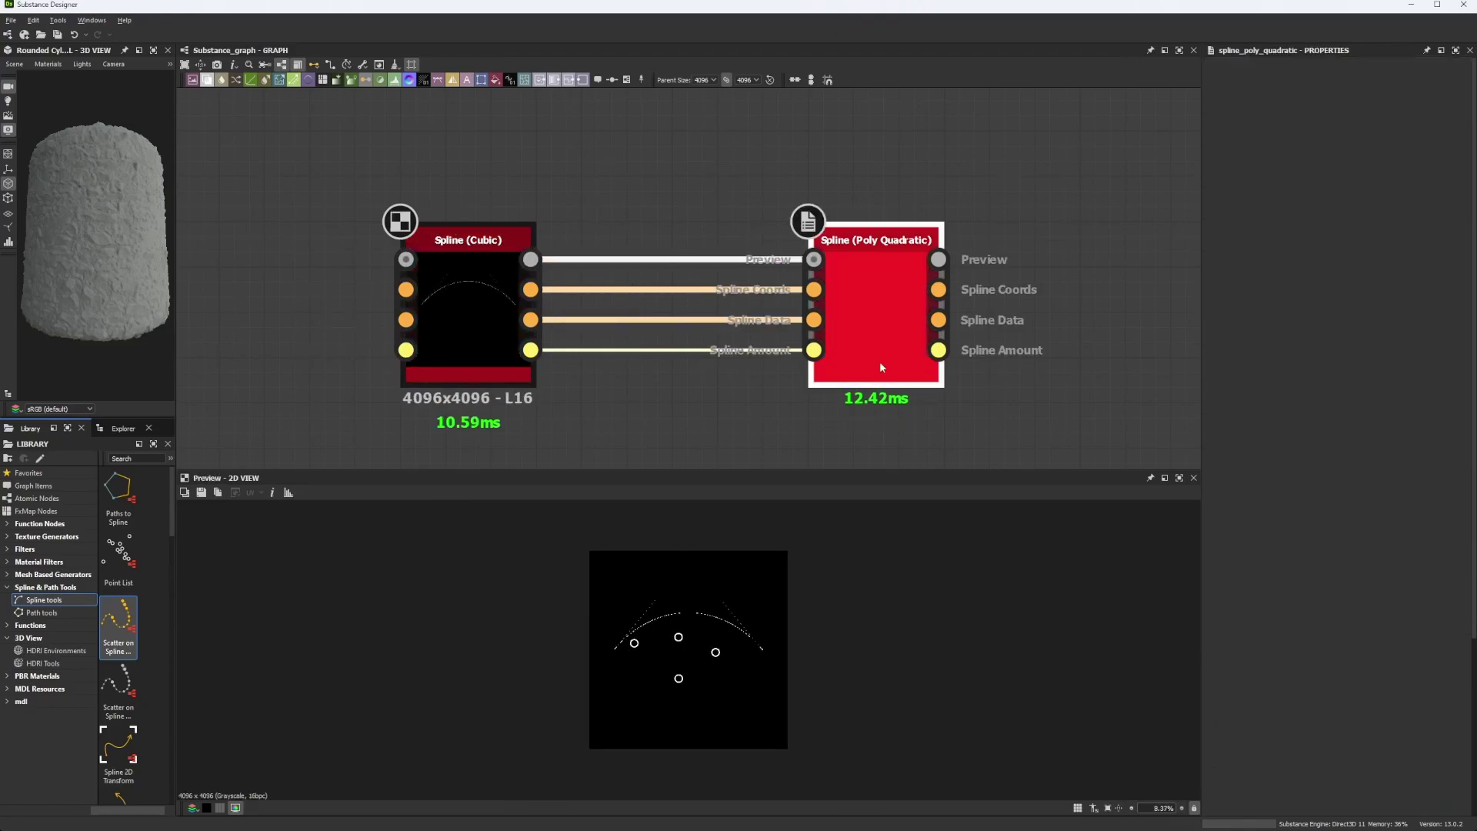
pyautogui.scroll(6, 694, 657)
# Show the Scatter on Spline Grayscale result in an enlarged 2D view and inspect the Shape node used as its pattern input
pyautogui.moveTo(679, 420); pyautogui.dragTo(696, 270, button='middle')
pyautogui.scroll(-4, 696, 269)
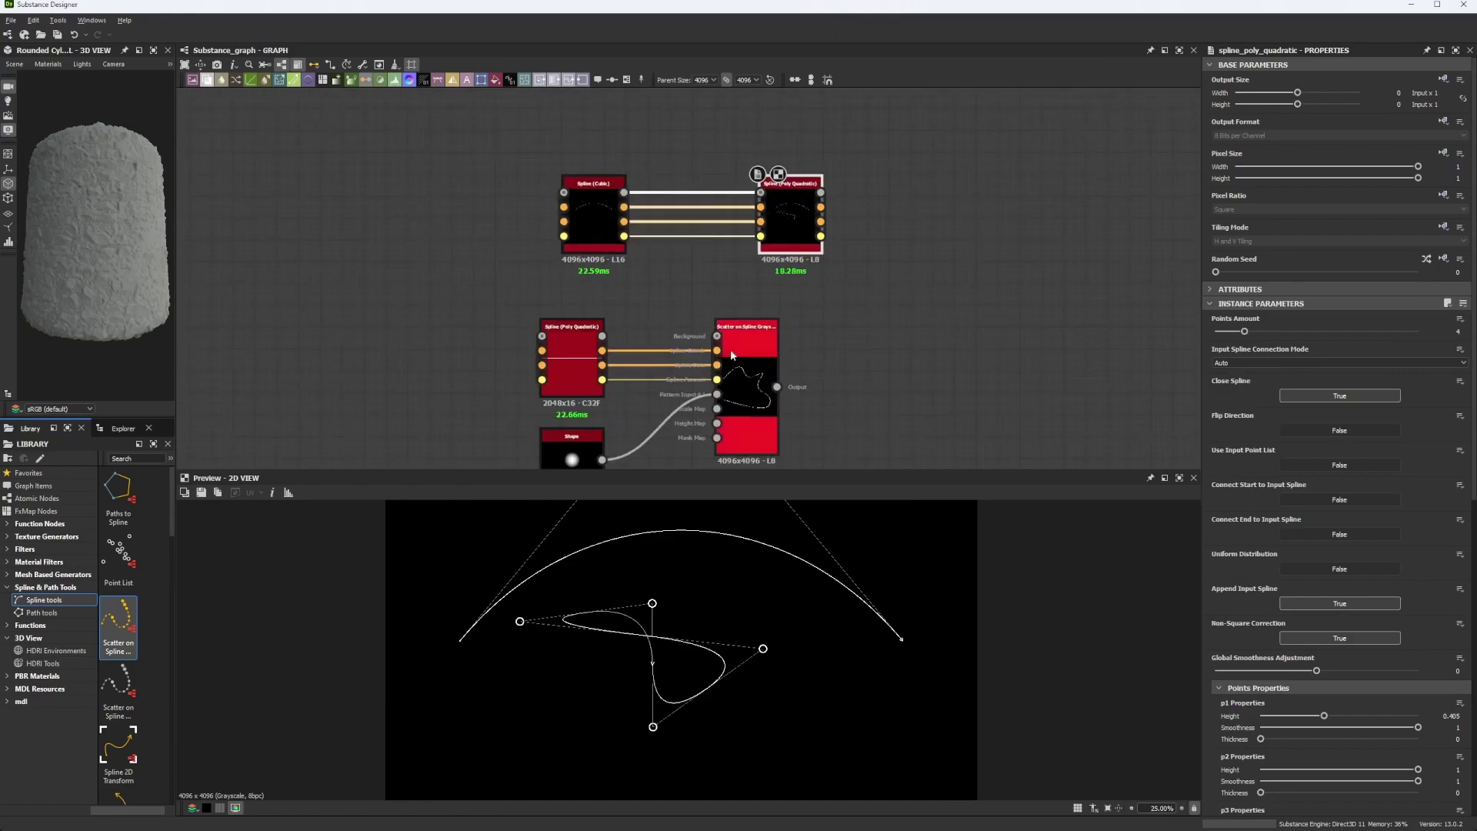
pyautogui.moveTo(779, 438); pyautogui.dragTo(784, 303, button='middle')
pyautogui.scroll(2, 731, 307)
pyautogui.doubleClick(762, 304)
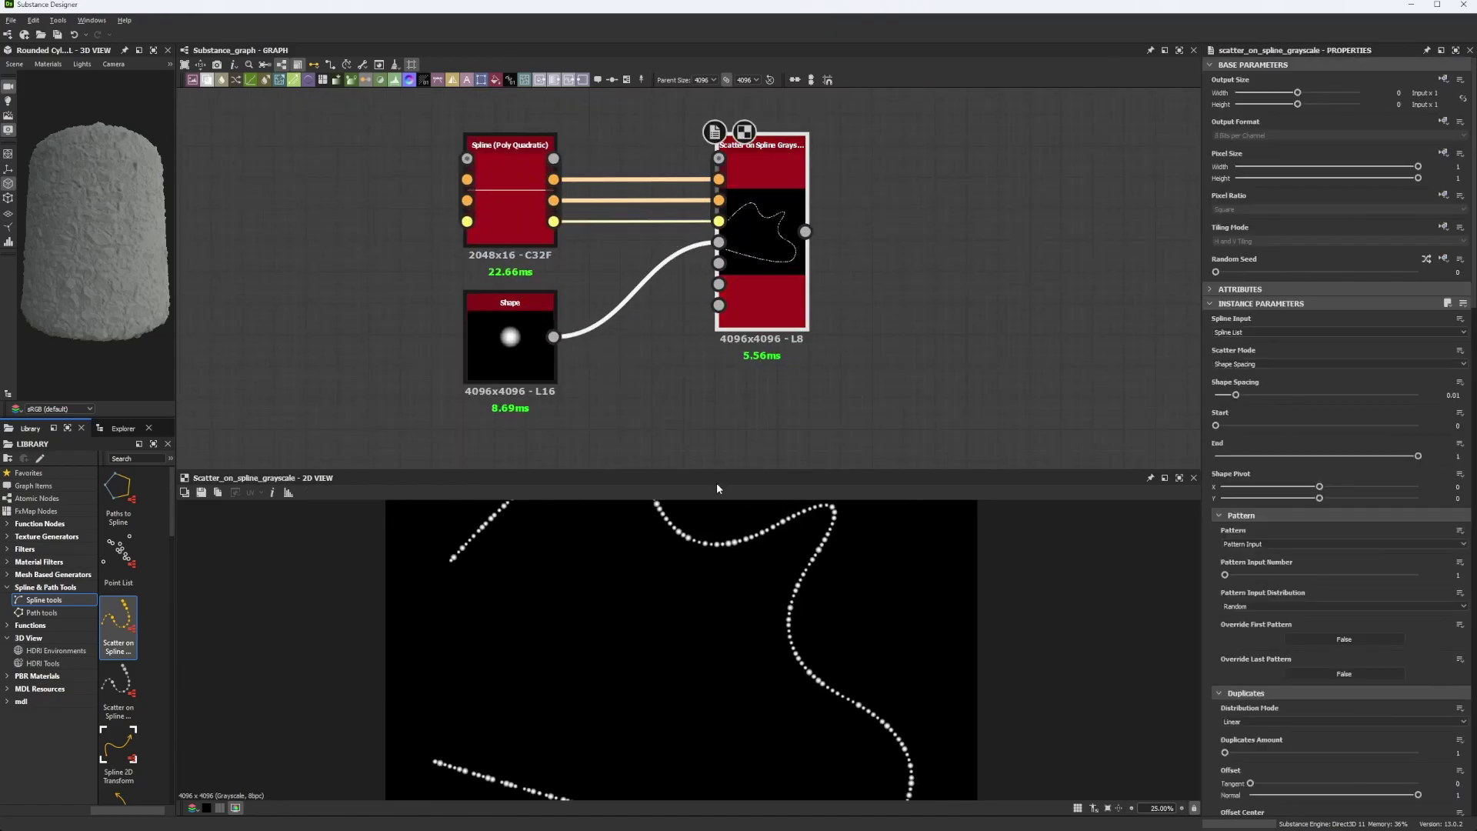
pyautogui.scroll(-3, 730, 514)
pyautogui.moveTo(733, 470); pyautogui.dragTo(754, 404)
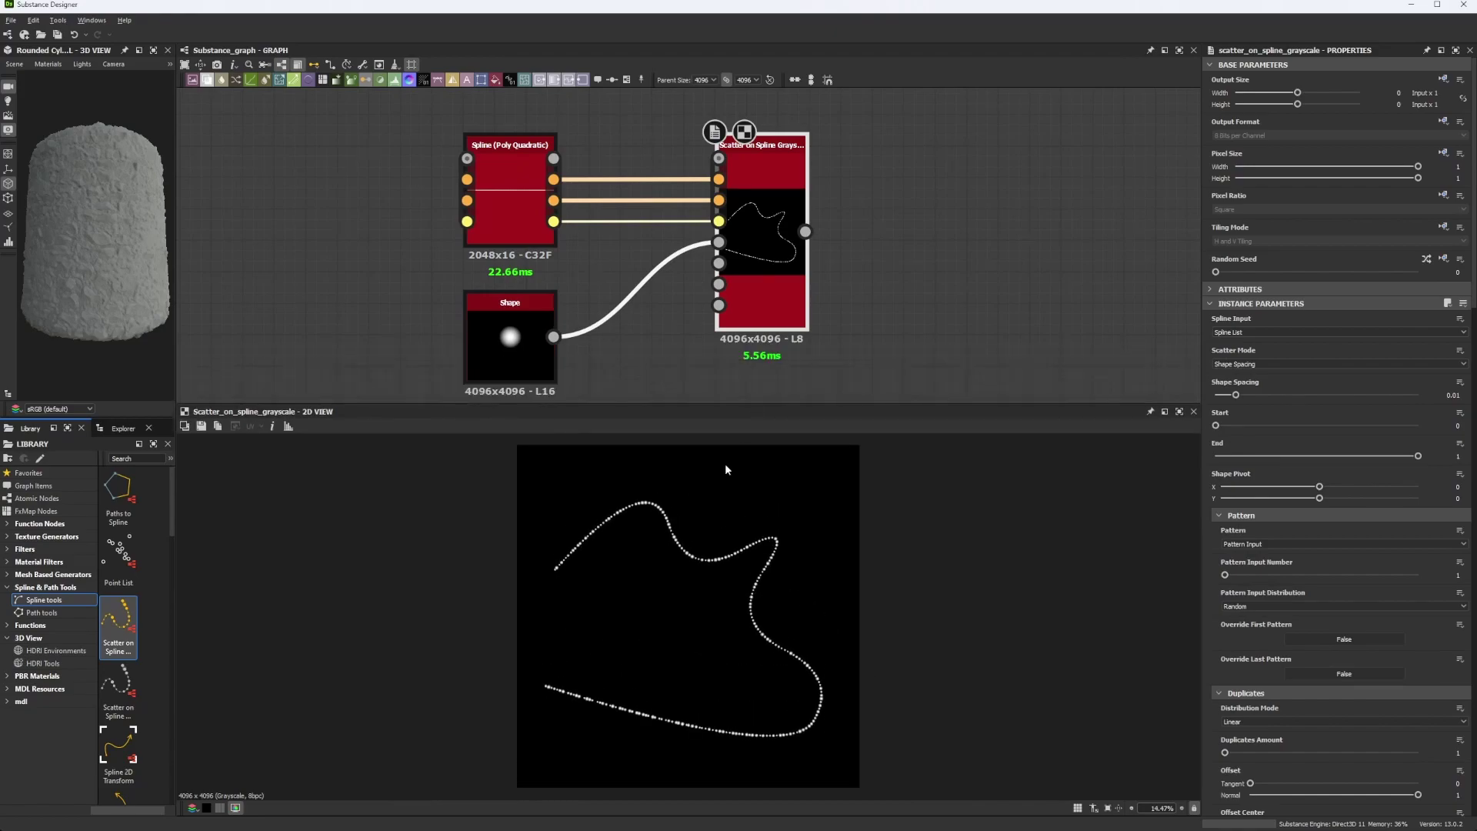
pyautogui.scroll(1, 730, 515)
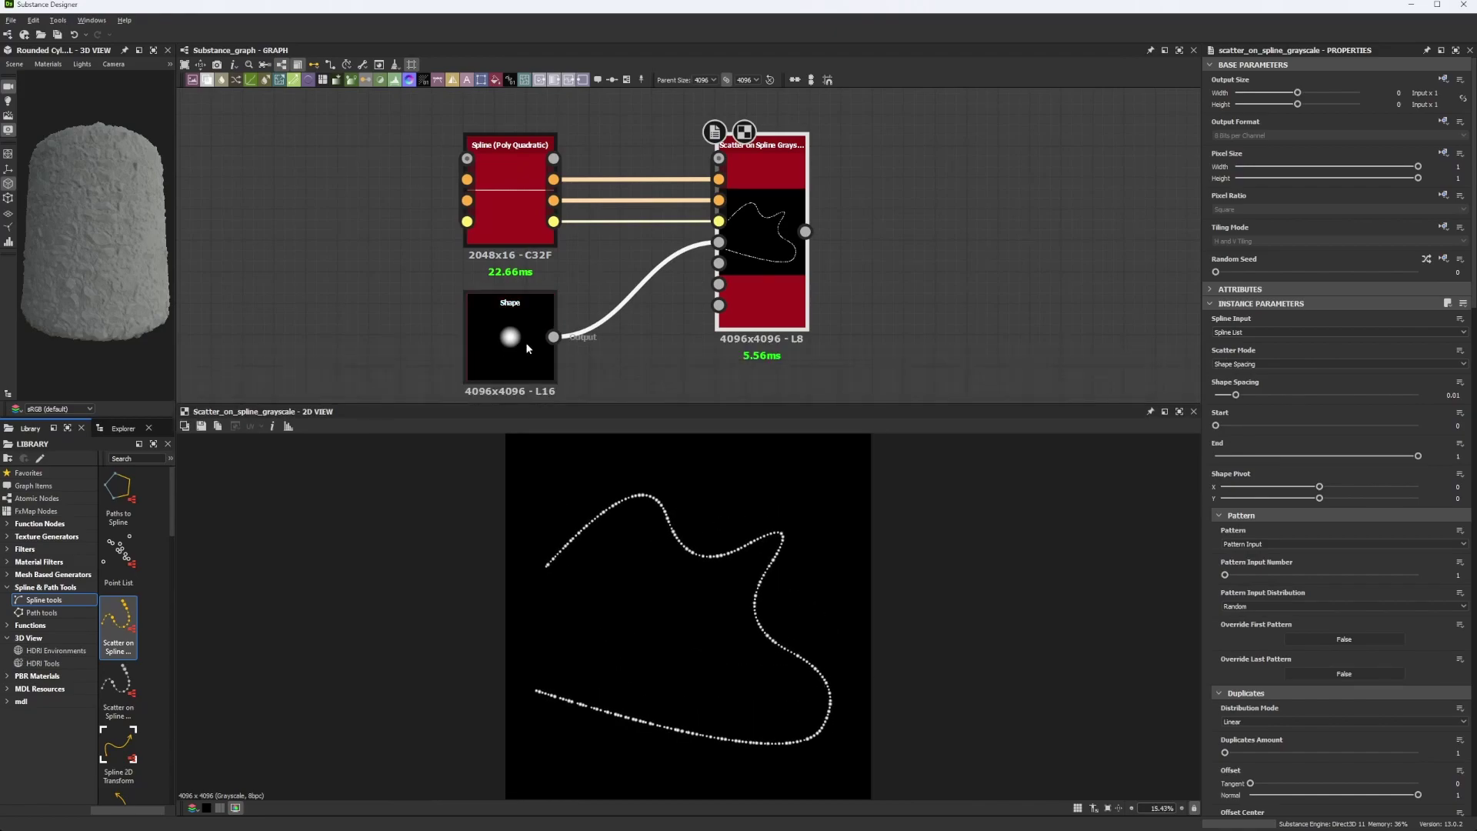
pyautogui.doubleClick(510, 345)
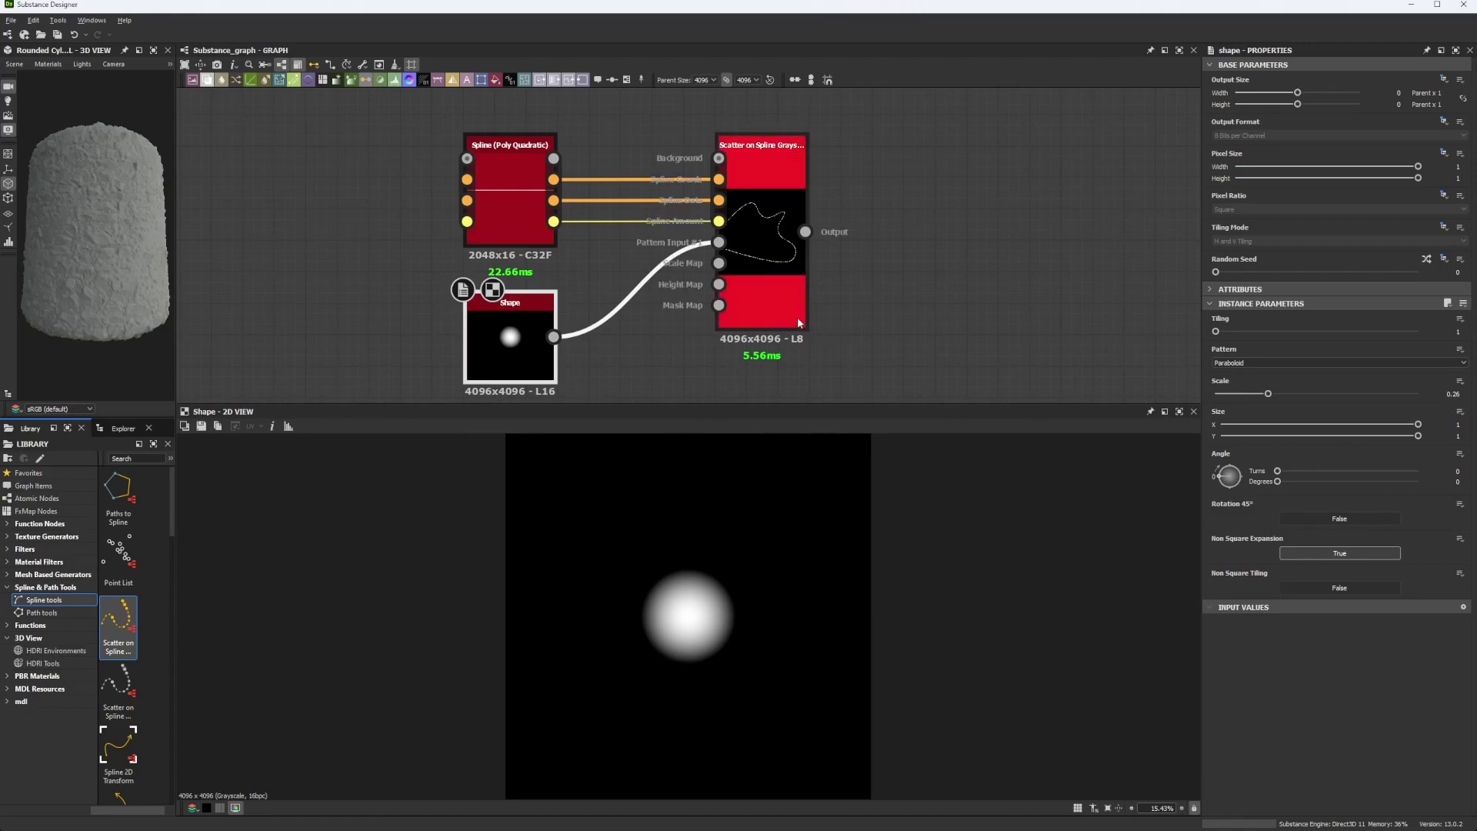
# Set the Scatter on Spline Grayscale node's Scatter Mode to Shape Amount and its Shape Amount to 80
pyautogui.doubleClick(761, 300)
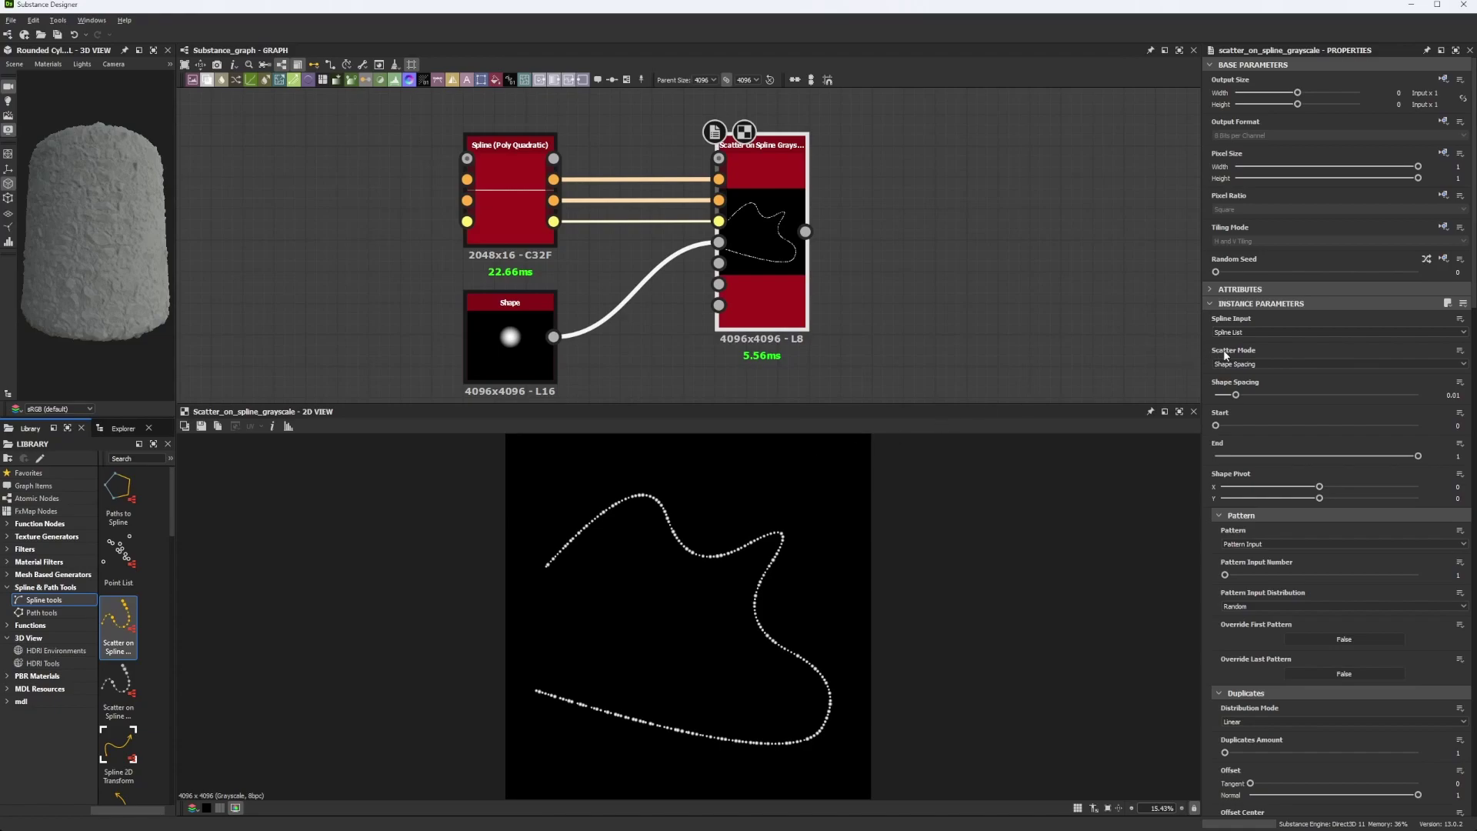
pyautogui.click(1236, 365)
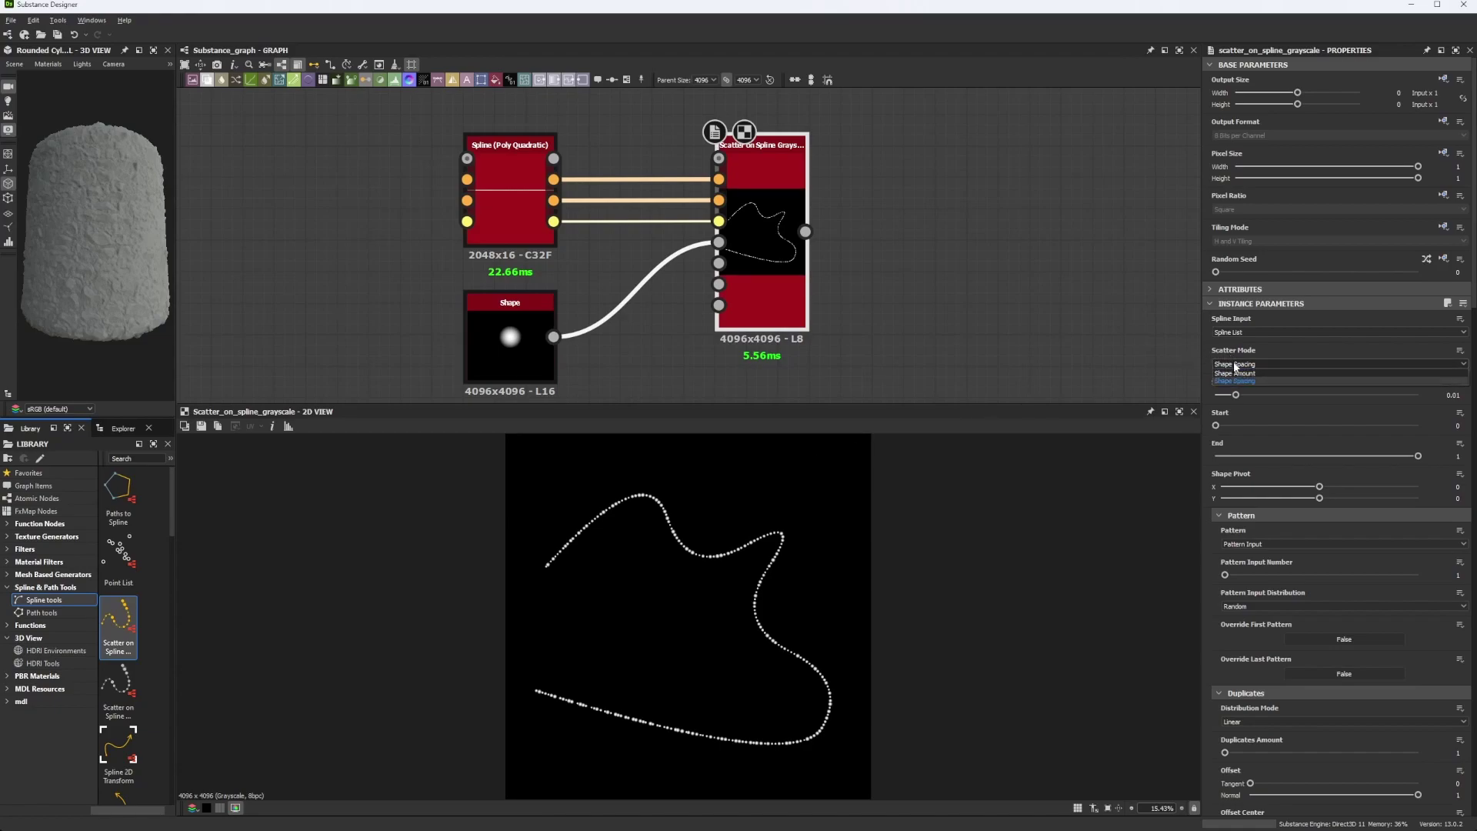
pyautogui.click(1238, 374)
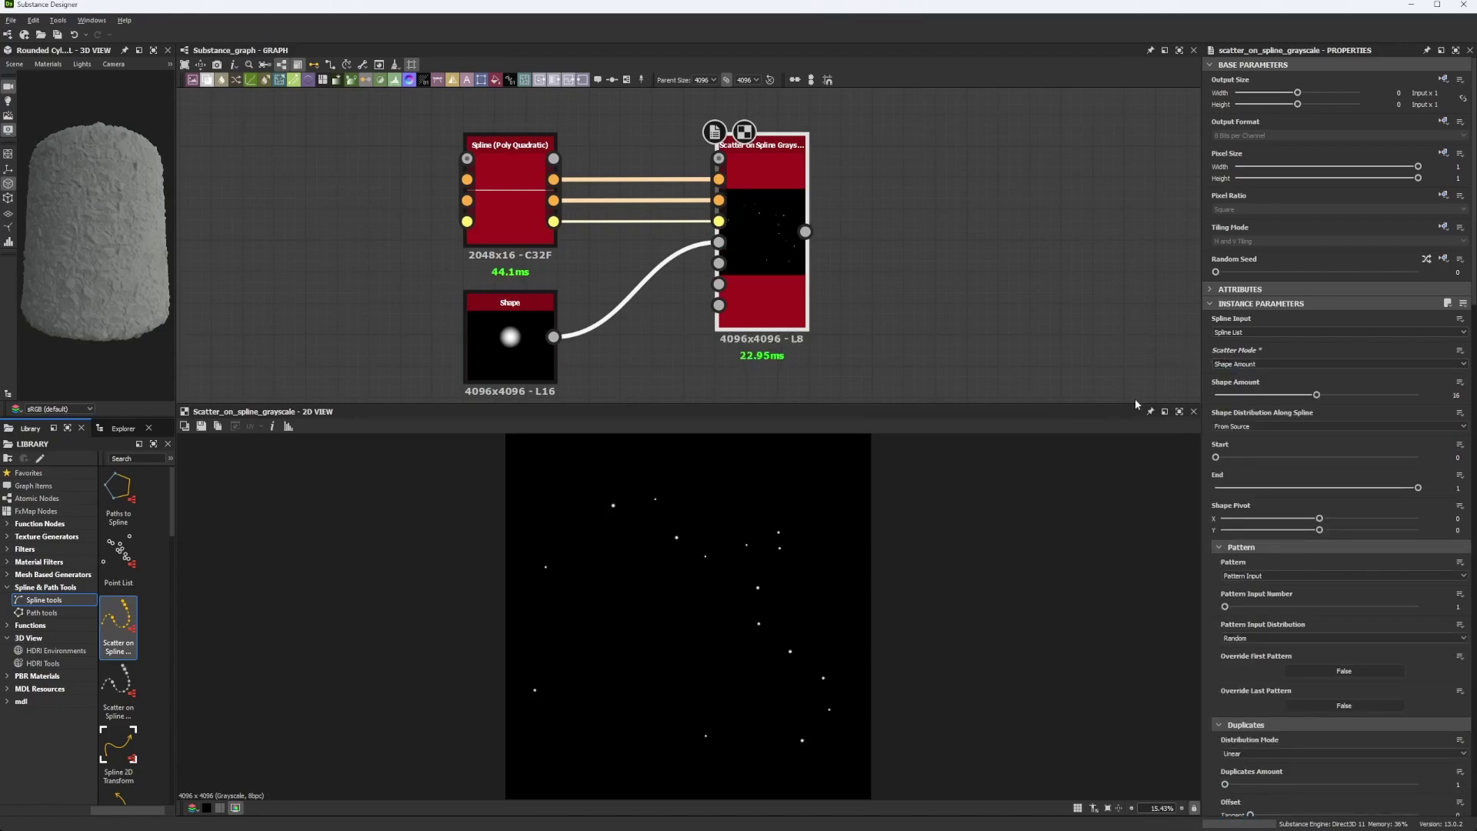
pyautogui.click(1290, 395)
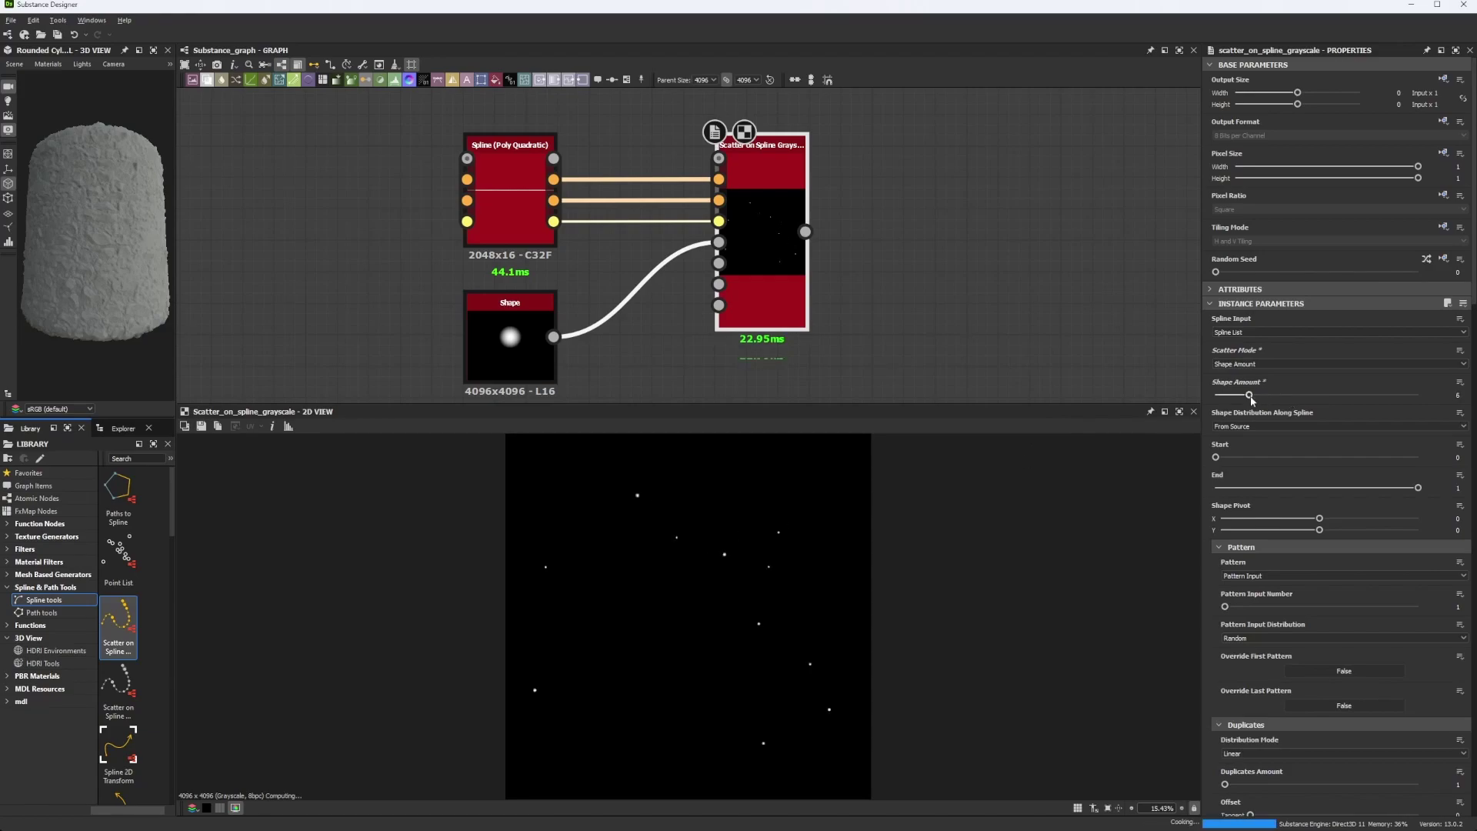
pyautogui.moveTo(1310, 396); pyautogui.dragTo(1418, 394)
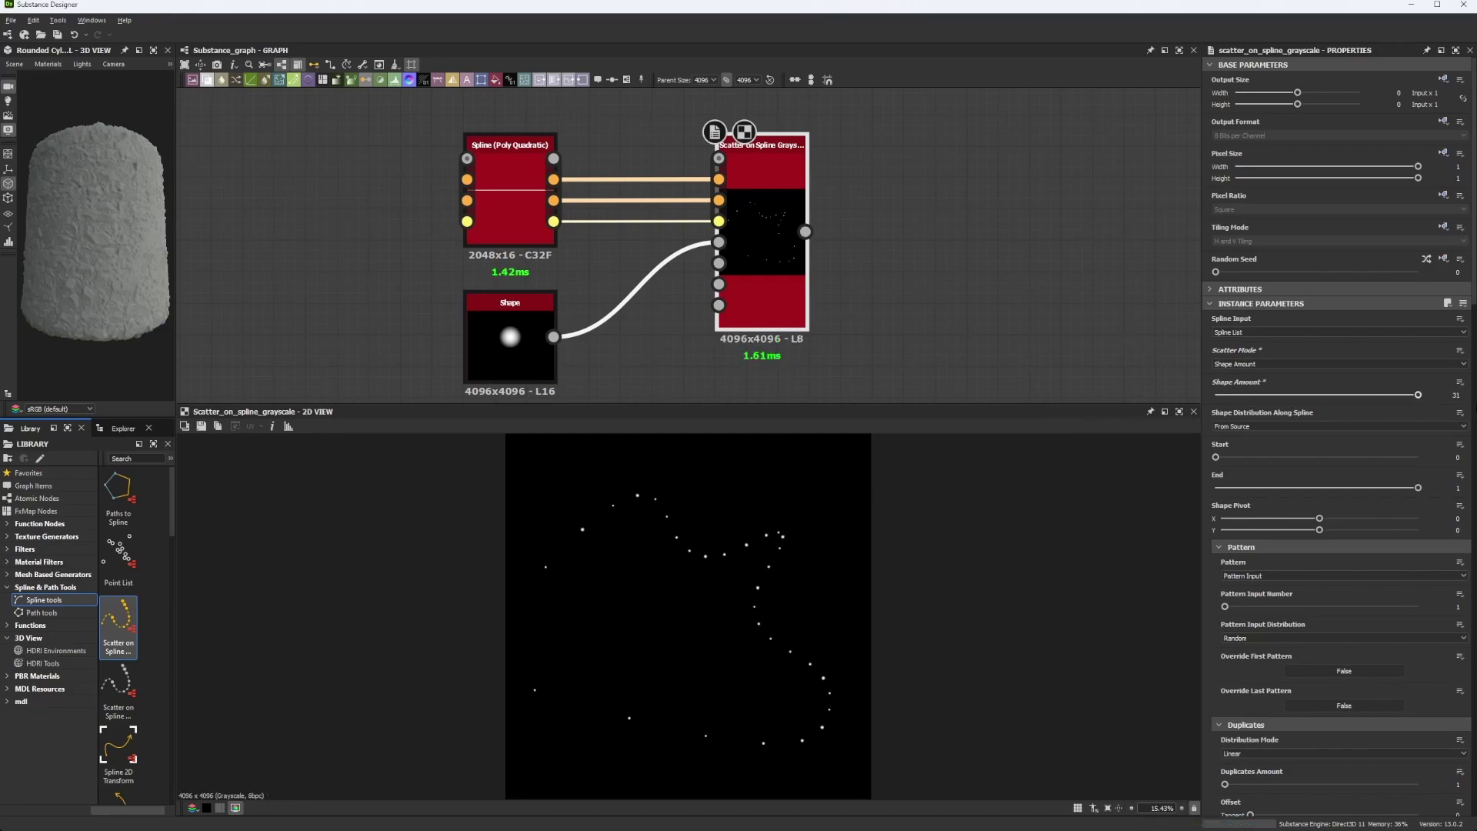
pyautogui.doubleClick(1456, 394)
pyautogui.write('80')
pyautogui.press('Return')
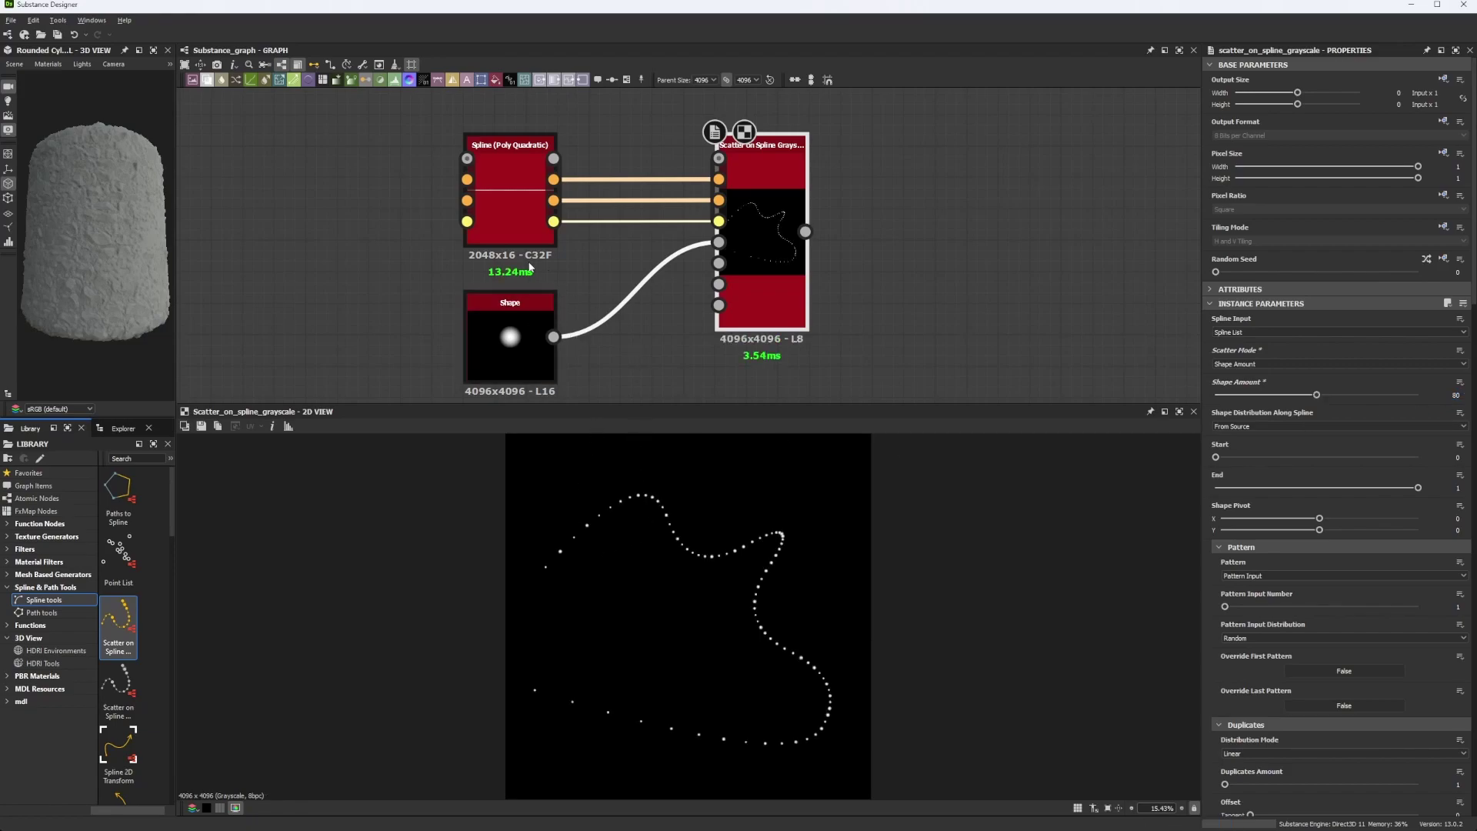
# Set the Shape Amount to 1000, inspect the dense scatter up close, and reduce the amount to 194
pyautogui.doubleClick(1434, 392)
pyautogui.write('1000')
pyautogui.press('Return')
pyautogui.scroll(5, 811, 538)
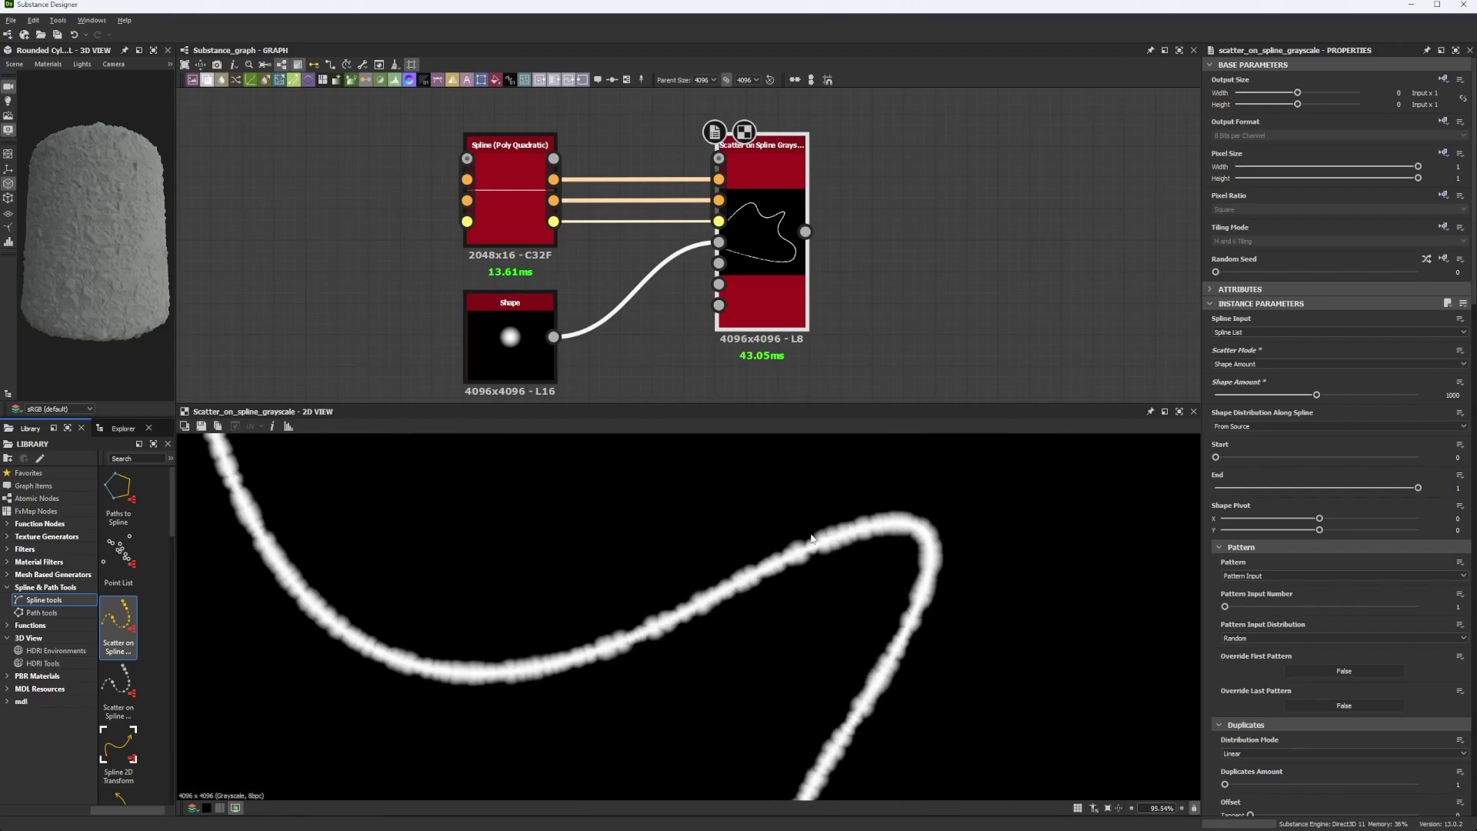
pyautogui.scroll(4, 812, 538)
pyautogui.moveTo(1316, 394); pyautogui.dragTo(1234, 394)
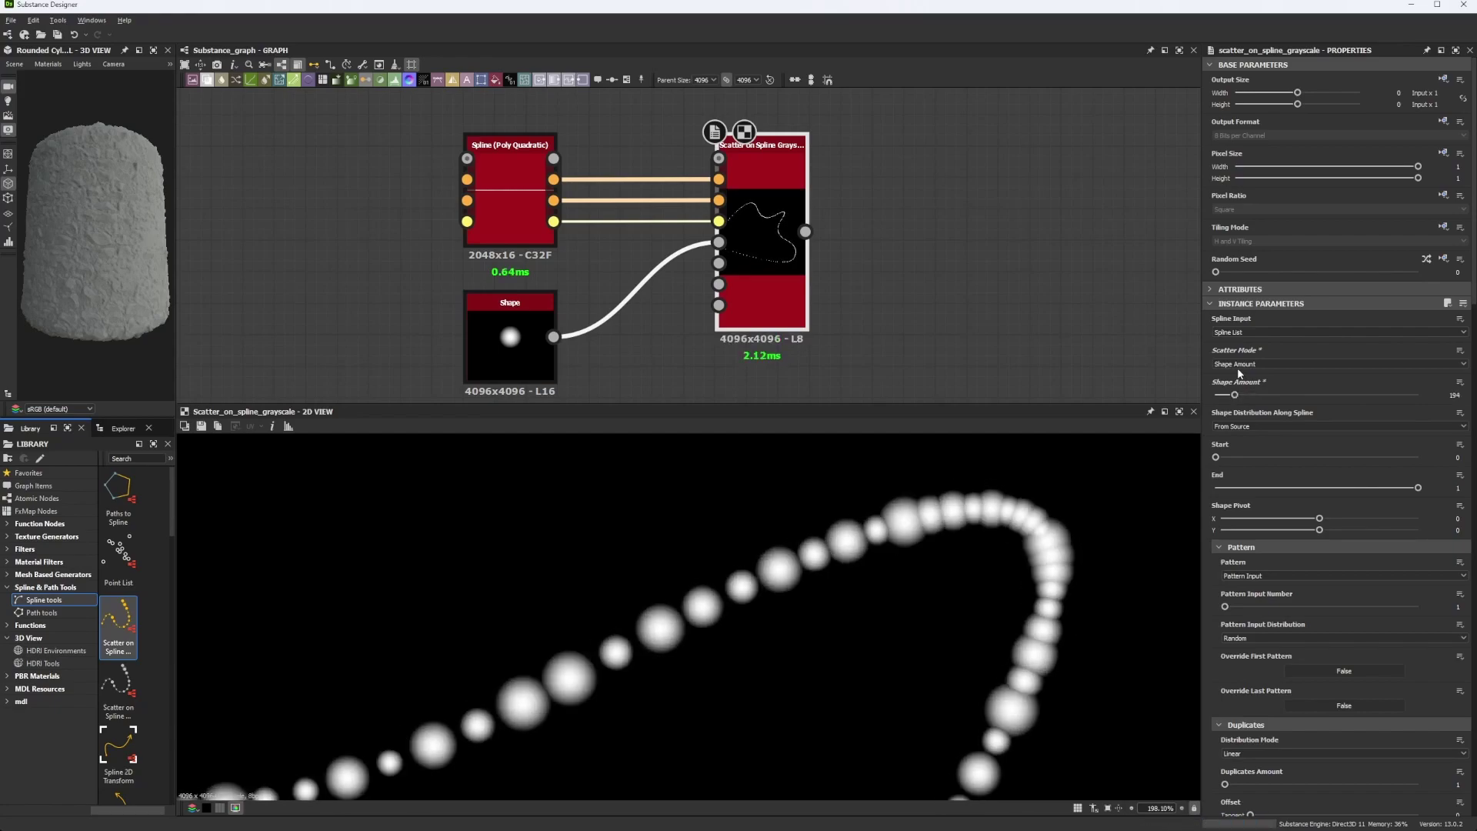
# Switch the Scatter Mode of the Scatter on Spline Grayscale node to Shape Spacing and view the whole spline
pyautogui.click(1242, 364)
pyautogui.click(1246, 382)
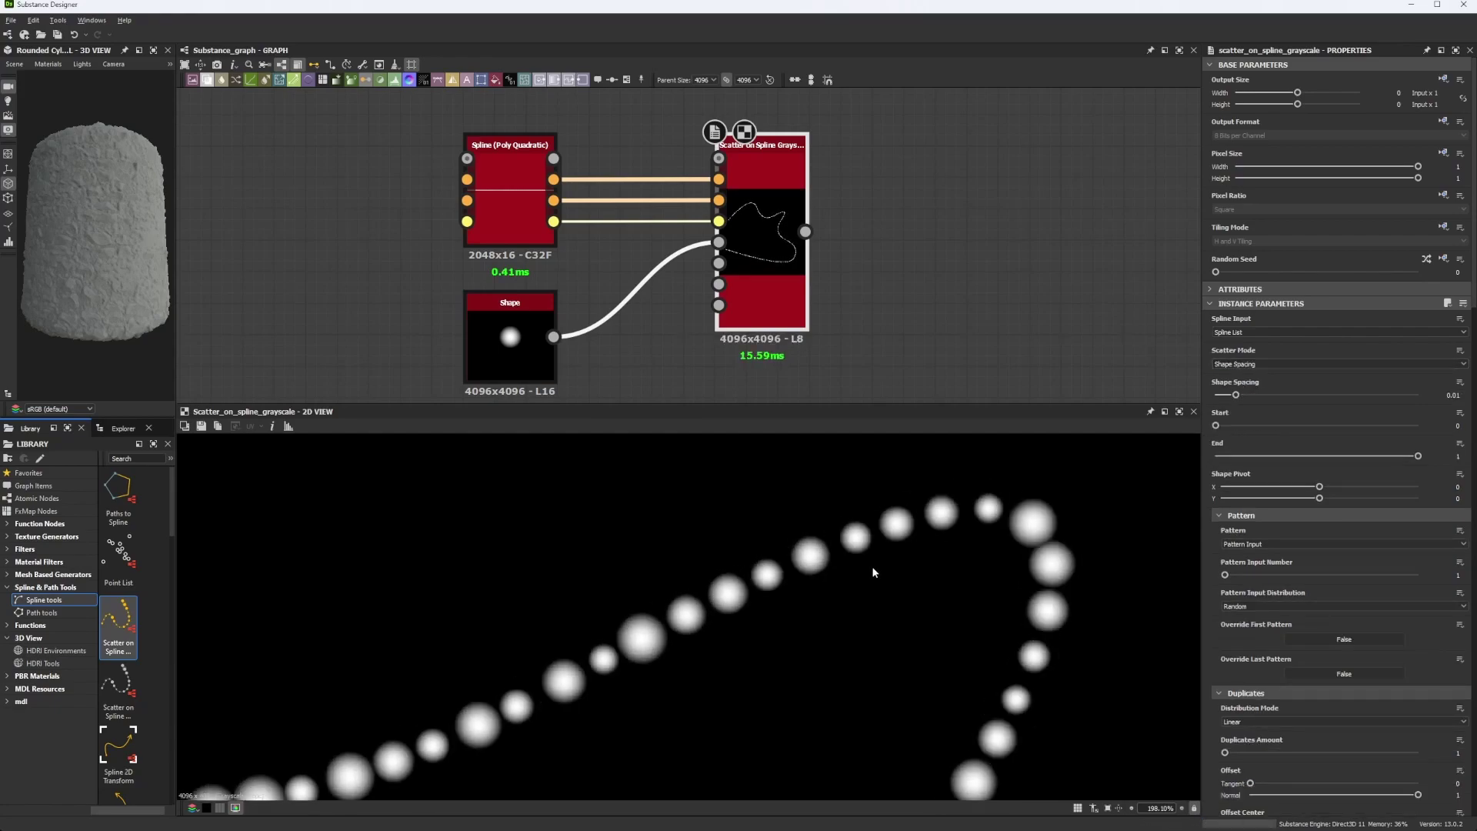
pyautogui.scroll(-10, 874, 567)
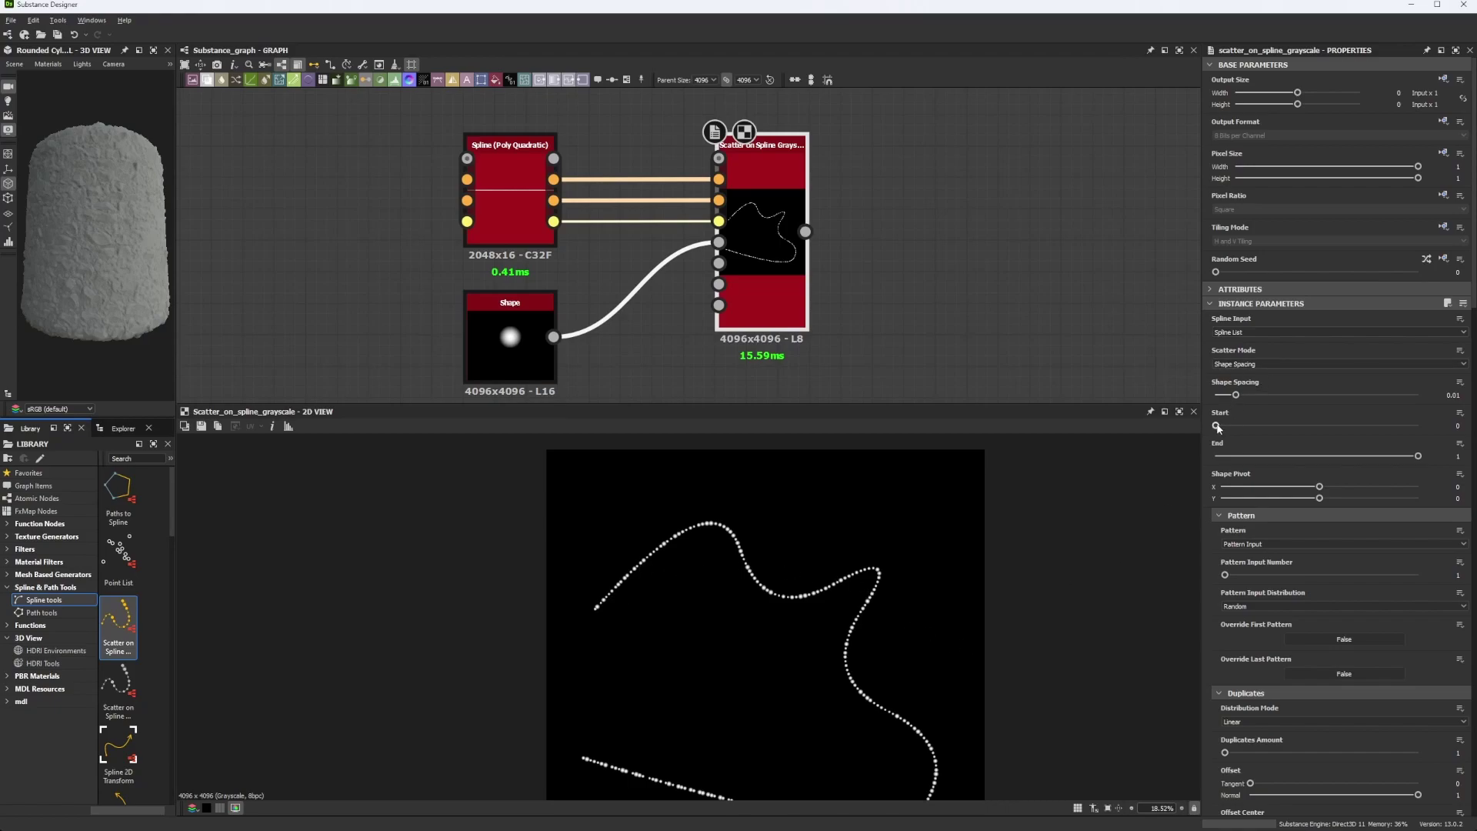
# Try out the scatter's Start, End and Shape Pivot X parameters, returning each one to its default
pyautogui.moveTo(1216, 425); pyautogui.dragTo(1150, 436)
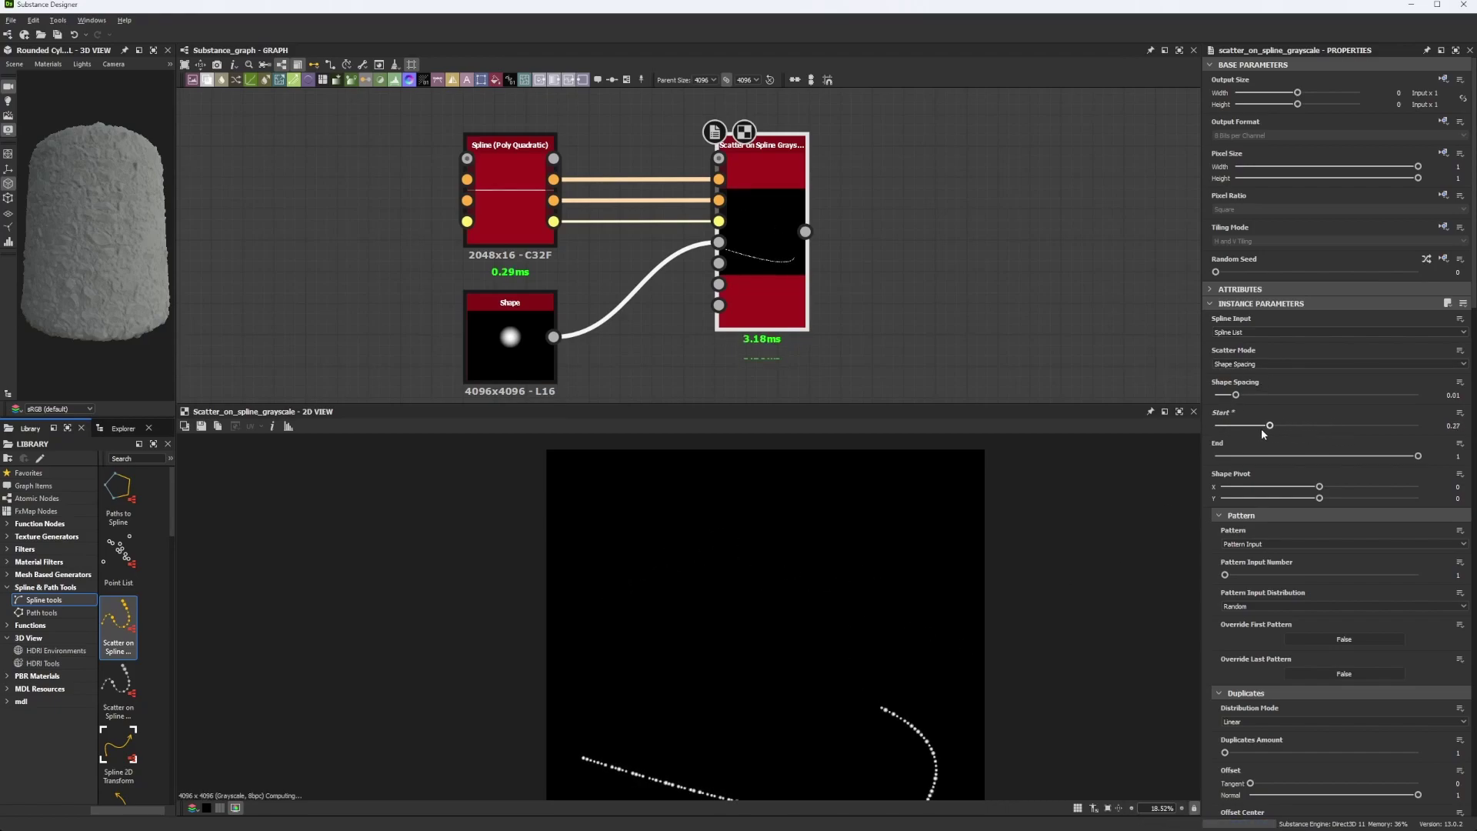
pyautogui.moveTo(1322, 456); pyautogui.dragTo(1473, 470)
pyautogui.moveTo(1319, 486); pyautogui.dragTo(1202, 483)
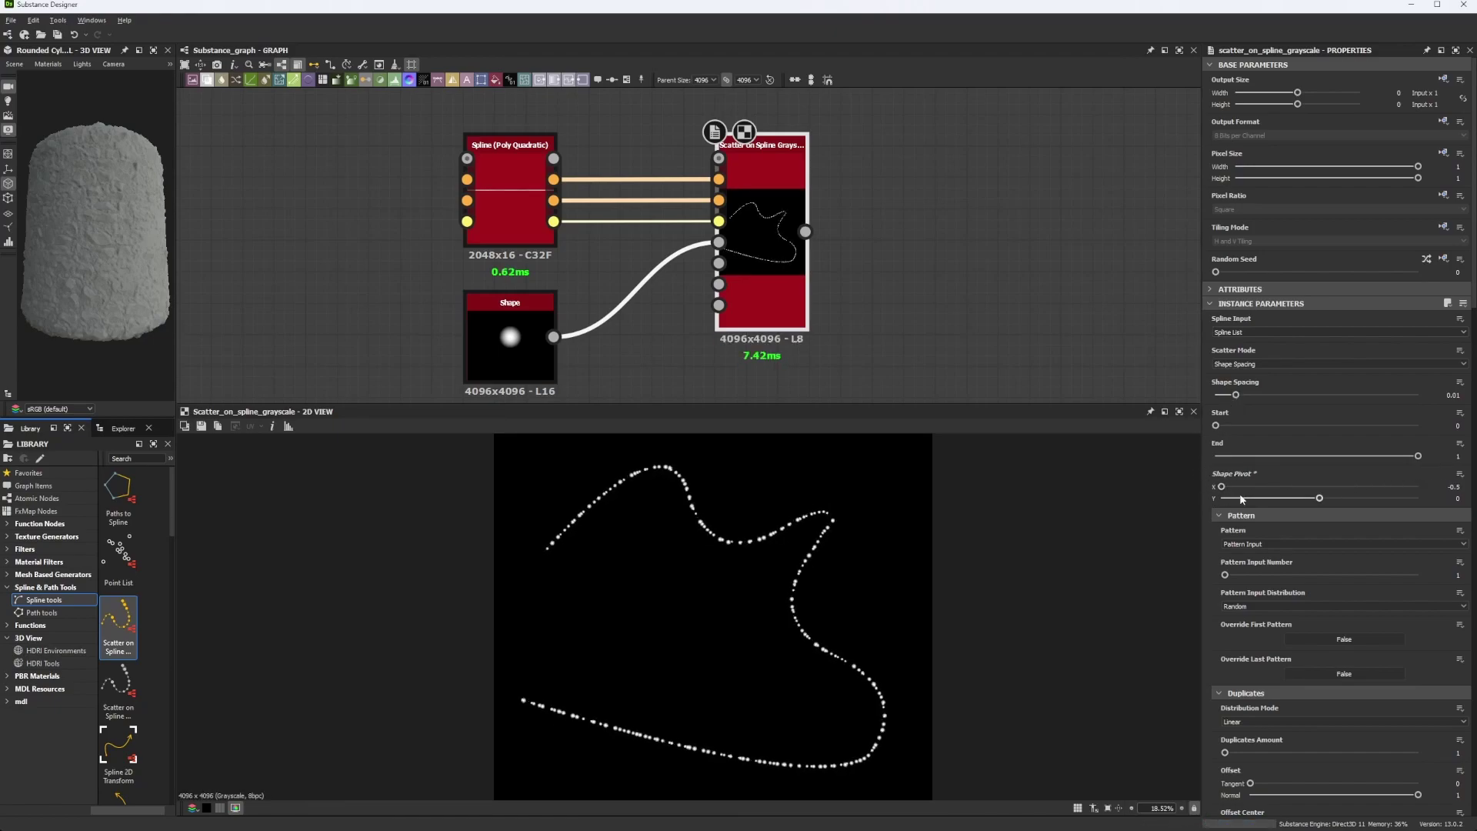
pyautogui.hotkey('ctrl', 'z')
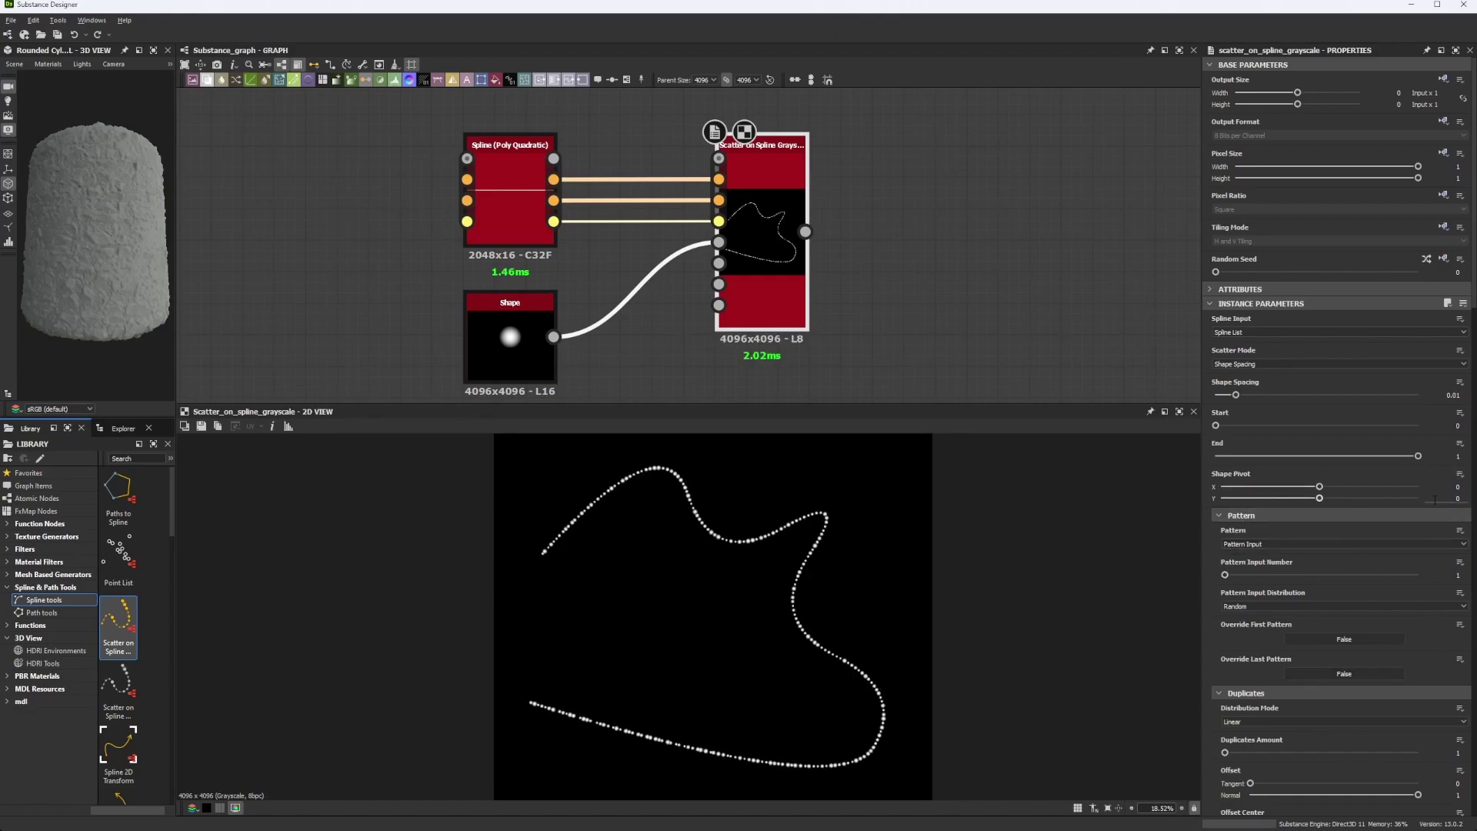
# Try Along Spline as the Pattern Input Distribution and return it to Random
pyautogui.click(1232, 608)
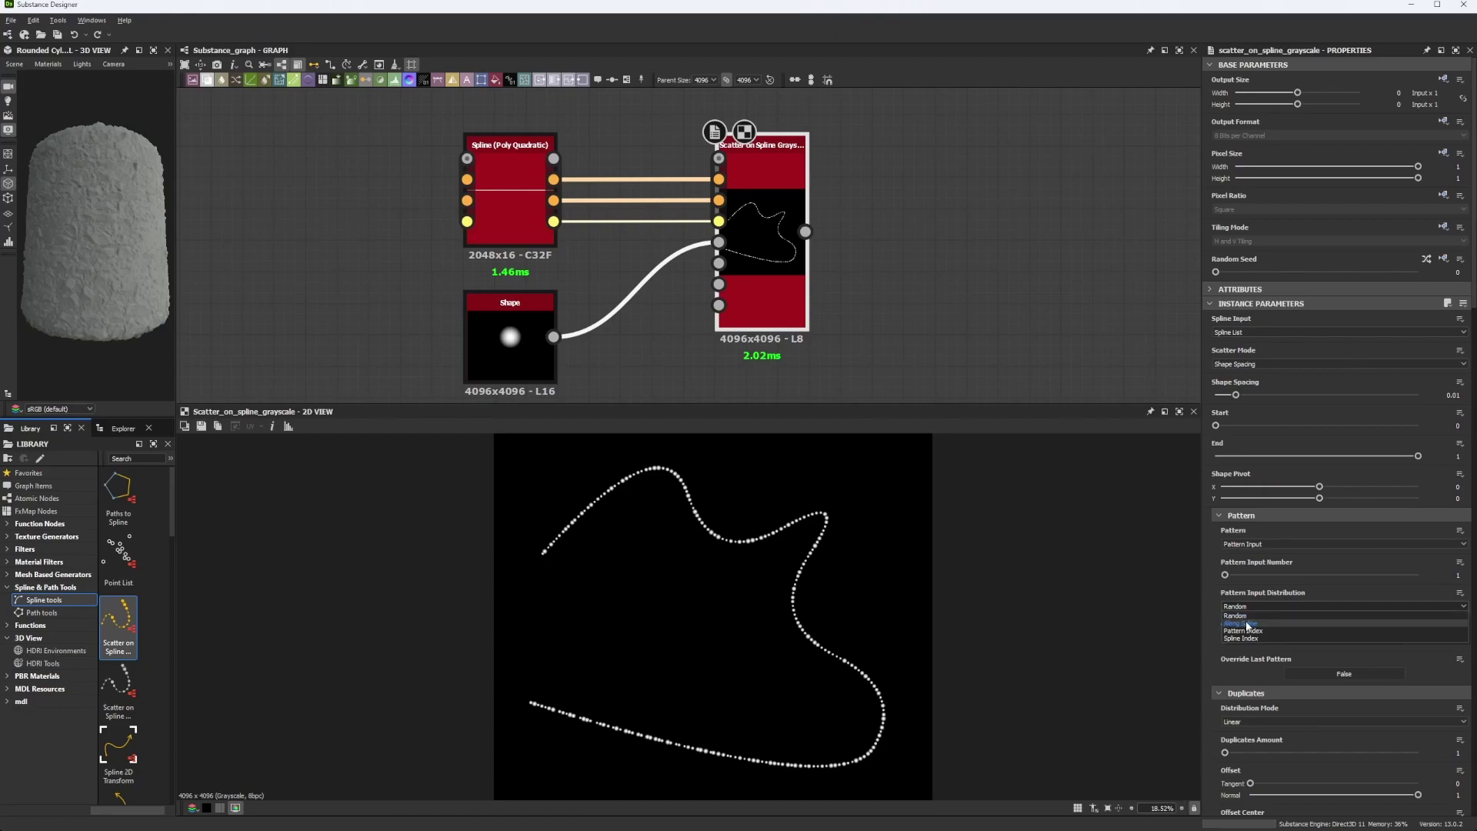
pyautogui.click(1238, 619)
pyautogui.click(1240, 607)
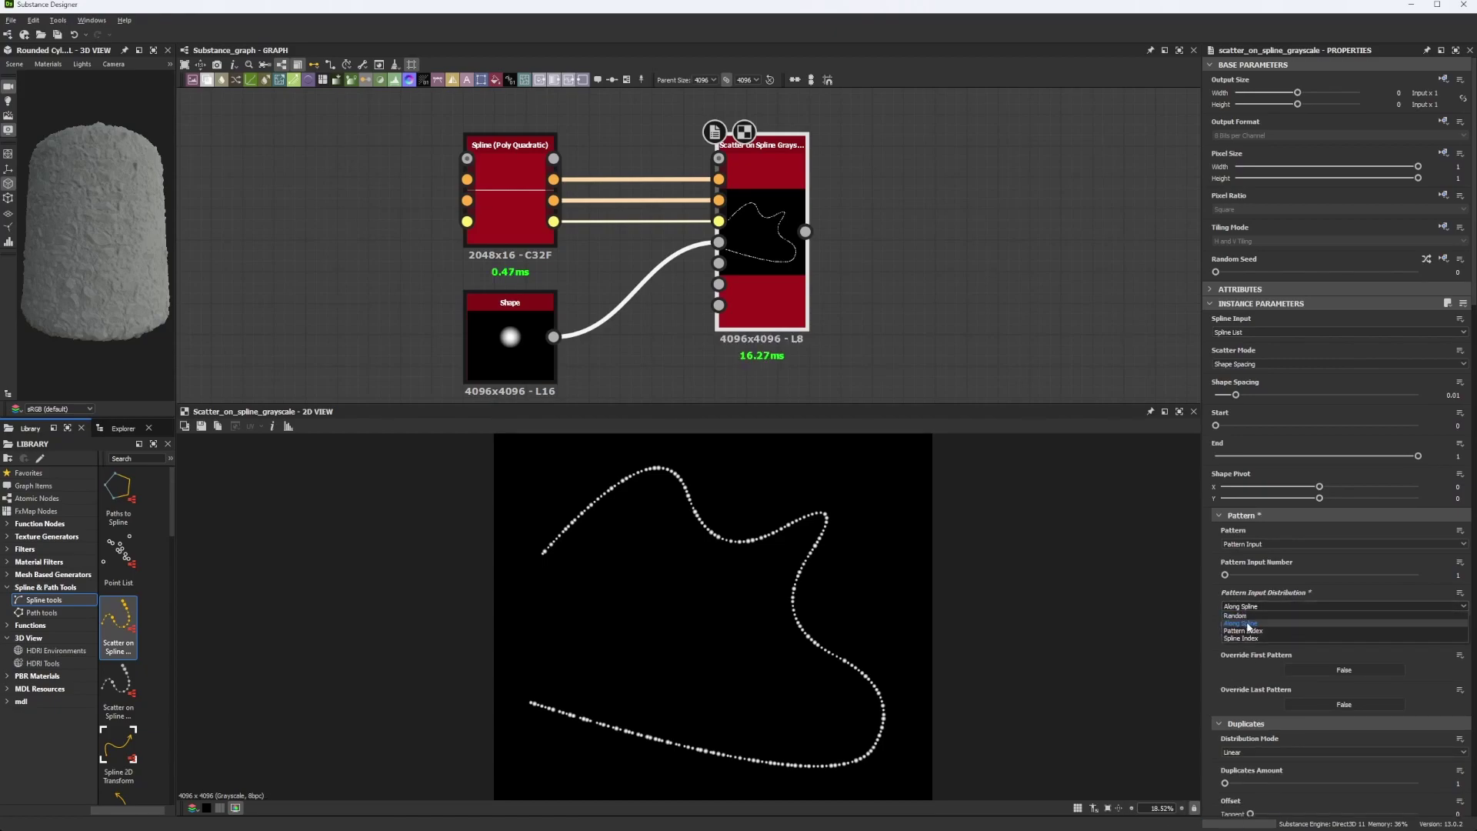
pyautogui.click(1246, 630)
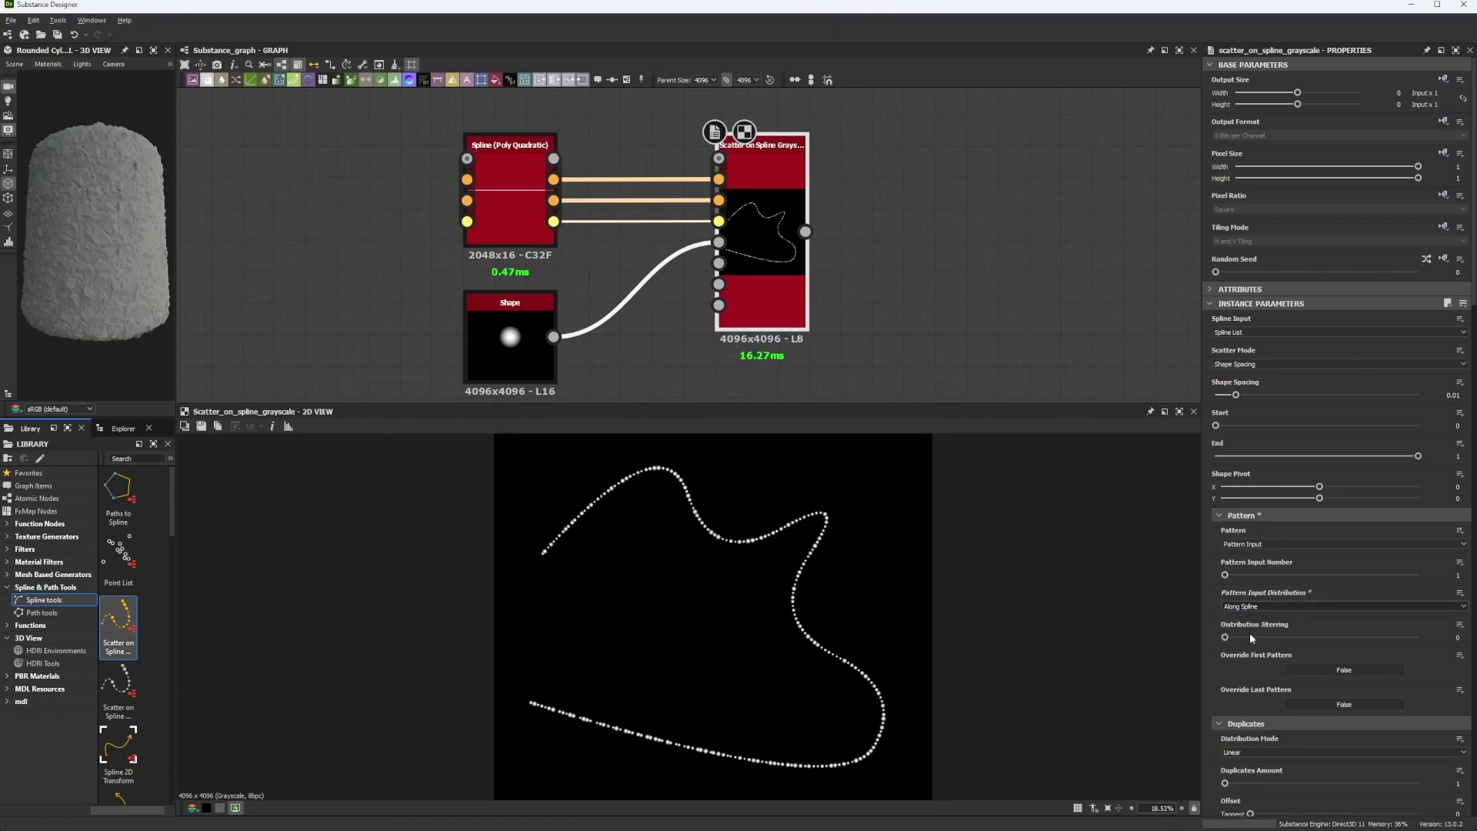
pyautogui.click(1237, 606)
pyautogui.click(1246, 617)
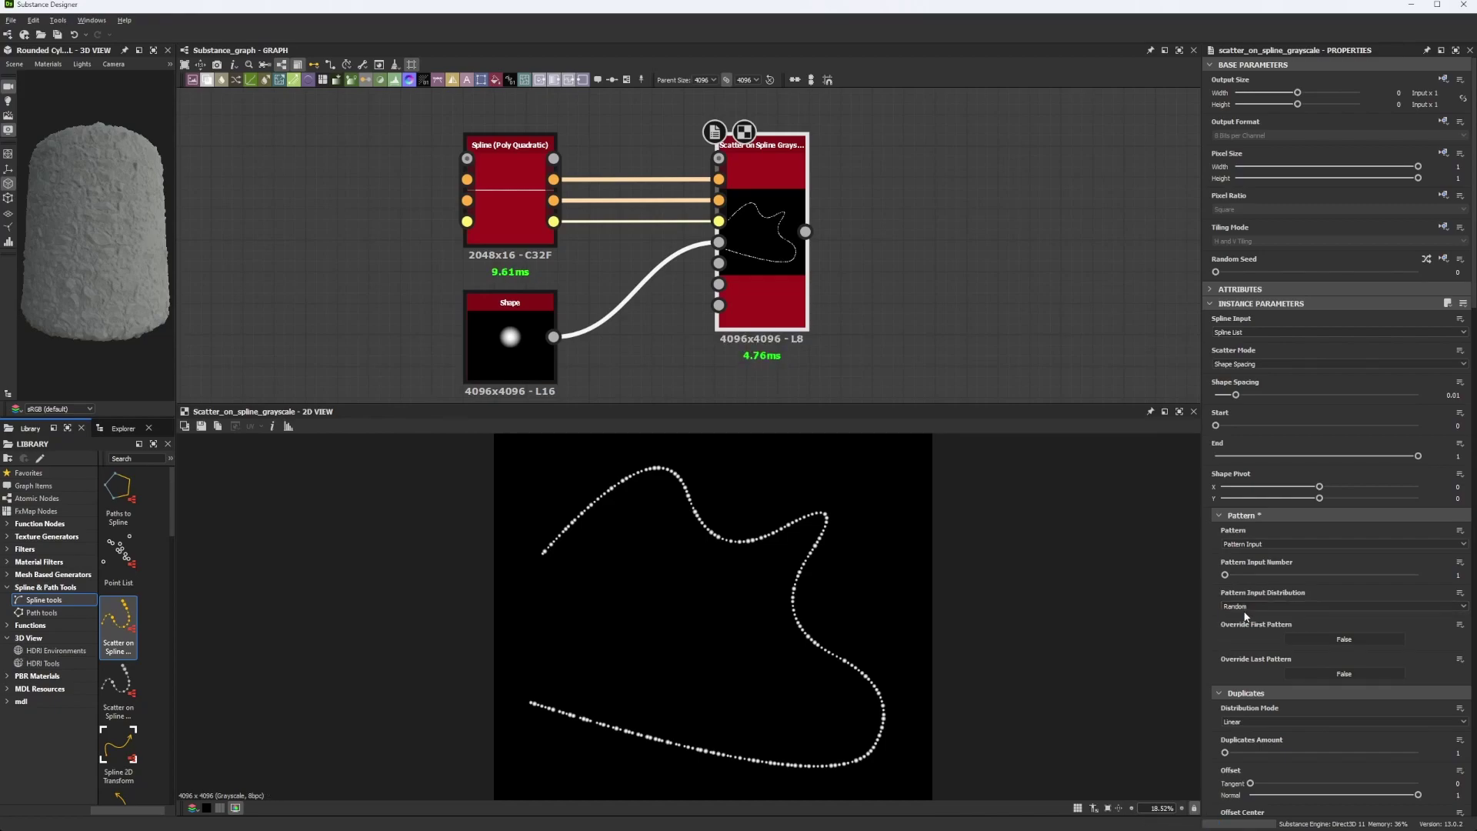
# Set the Duplicates' Offset Center Y to 0 and the Duplicates Amount to 3
pyautogui.scroll(-3, 1246, 608)
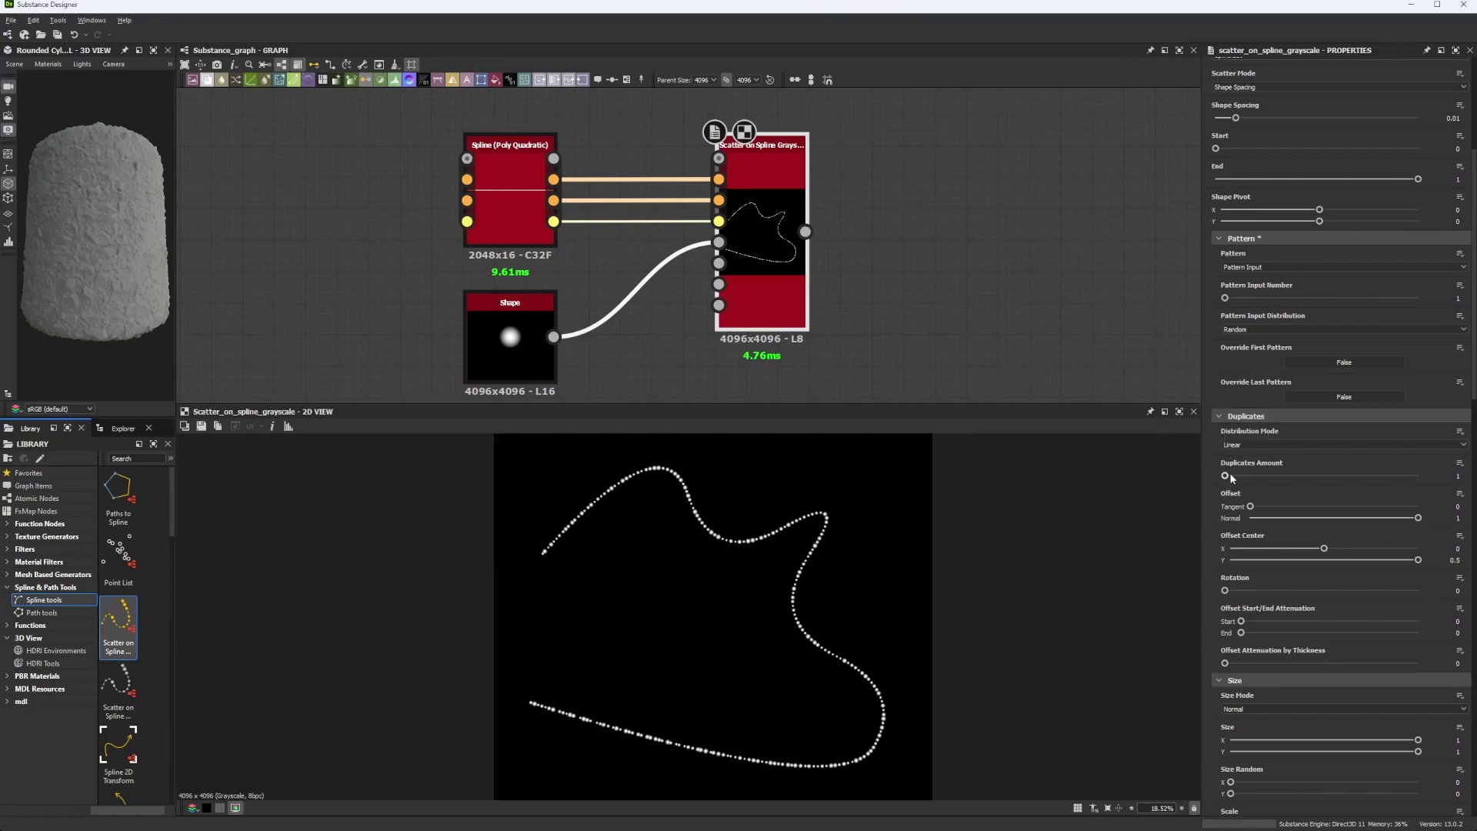
pyautogui.doubleClick(1453, 560)
pyautogui.write('0')
pyautogui.press('Return')
pyautogui.moveTo(1226, 476); pyautogui.dragTo(1244, 479)
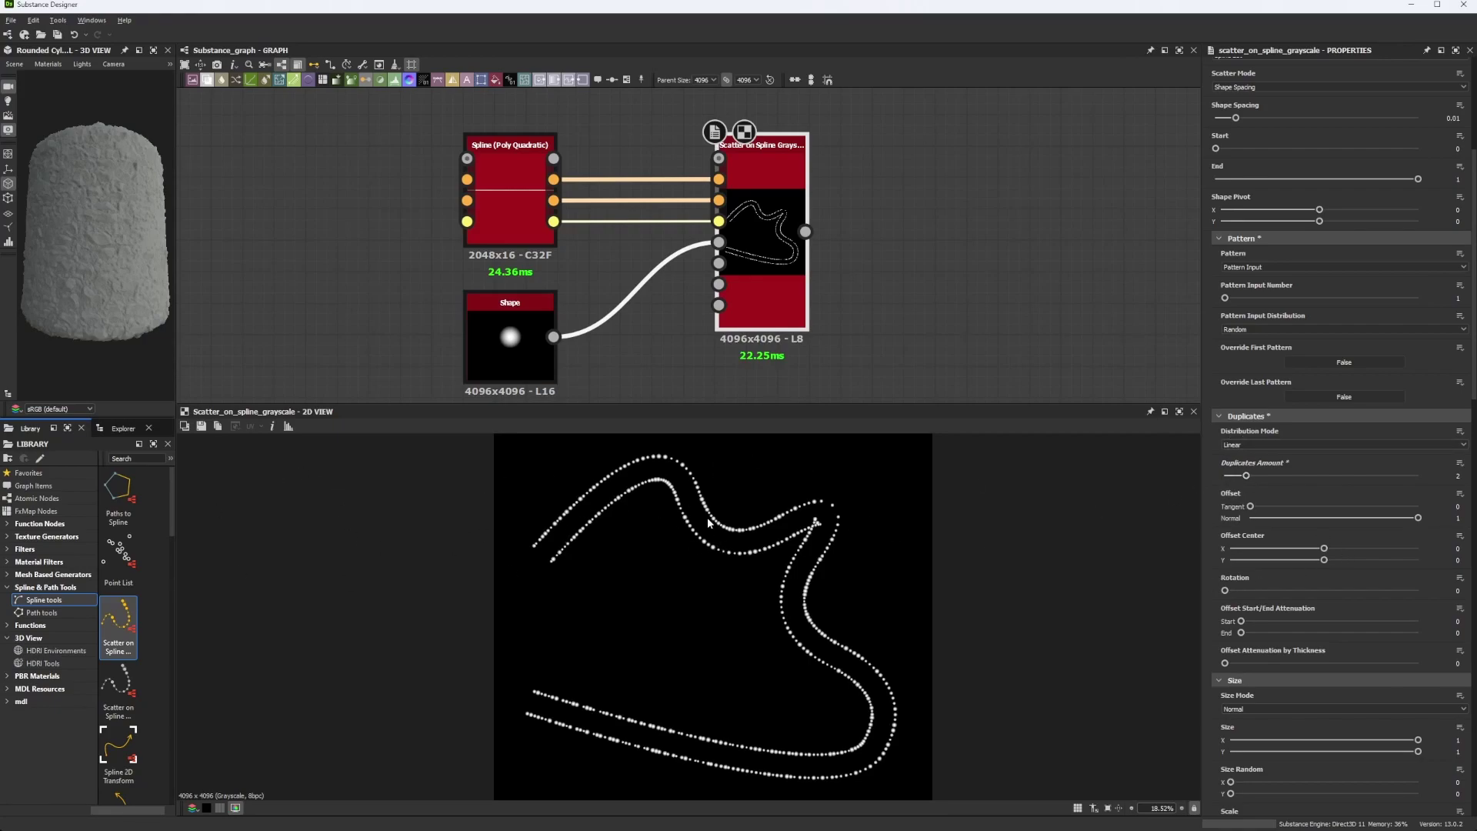
pyautogui.moveTo(1241, 478); pyautogui.dragTo(1268, 477)
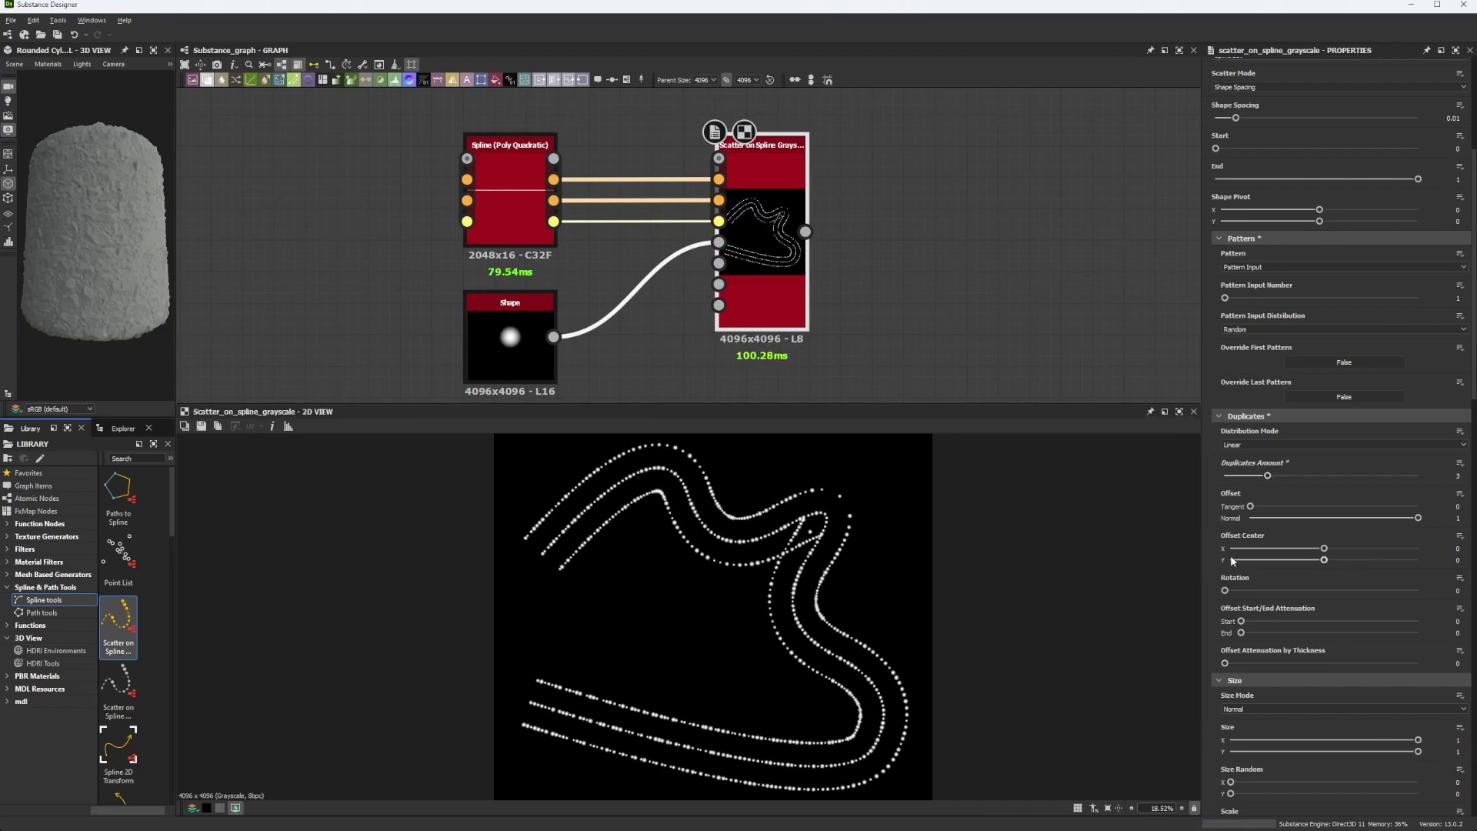
# Try an Offset Center X of -0.13 for the duplicates and reset it to 0
pyautogui.moveTo(1324, 547)
pyautogui.mouseDown()
pyautogui.moveTo(1237, 559)
pyautogui.moveTo(1428, 556)
pyautogui.moveTo(1304, 554)
pyautogui.mouseUp()
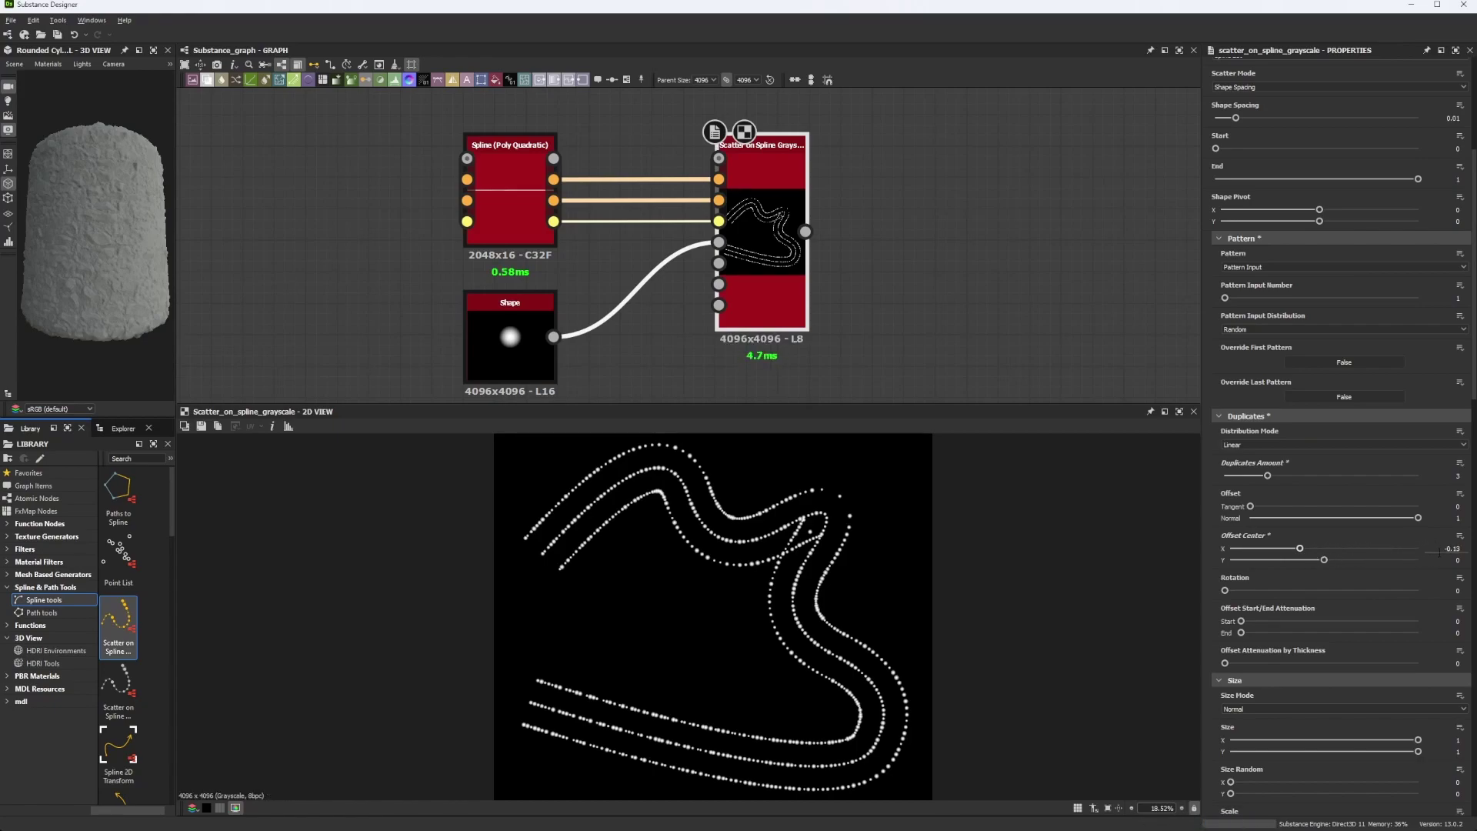
pyautogui.doubleClick(1452, 549)
pyautogui.write('0')
pyautogui.press('Return')
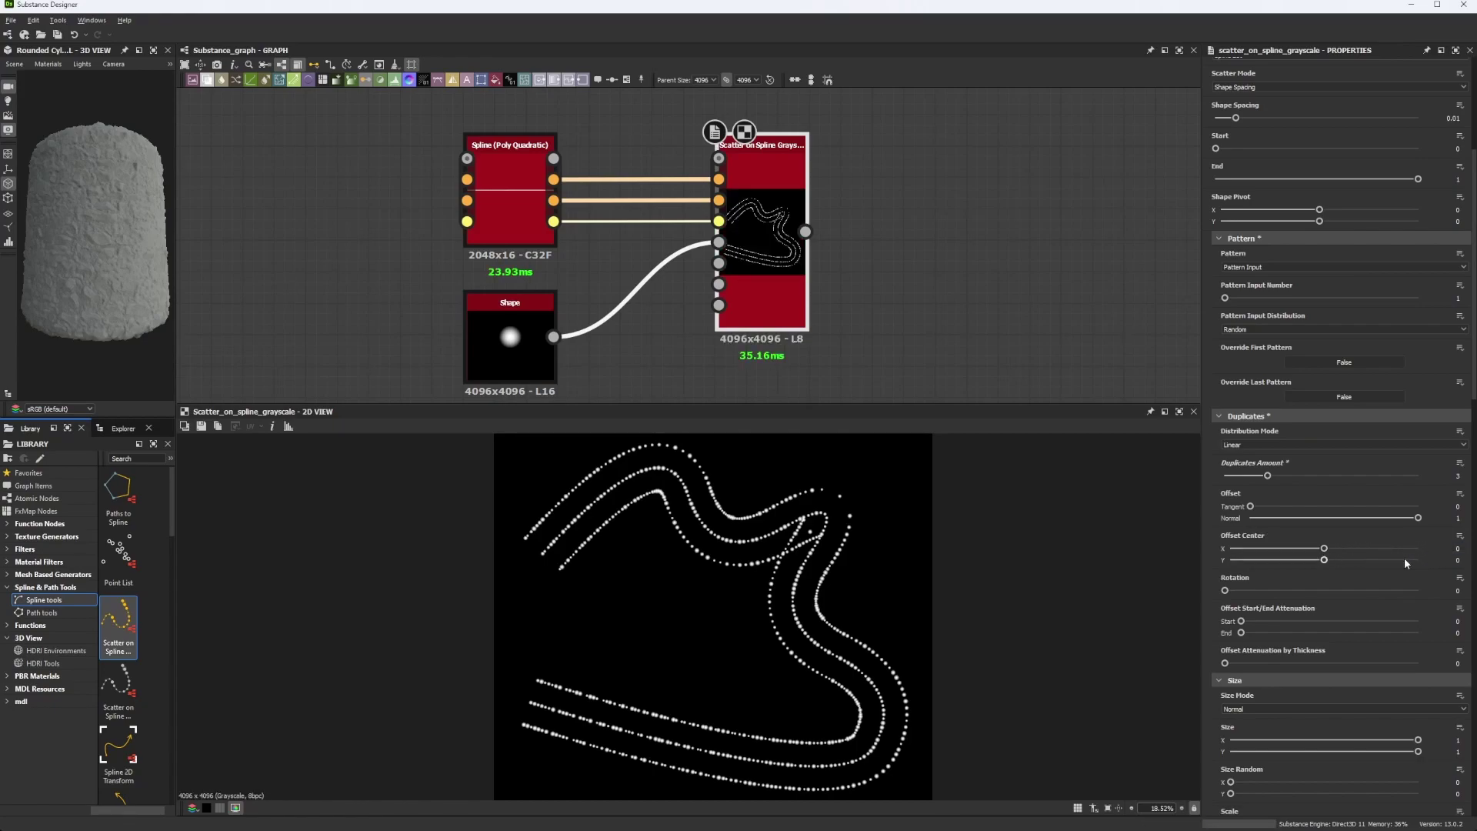
# Set the duplicates' Offset Center Y to 0.5 and view the whole result in the 2D view
pyautogui.moveTo(1323, 559); pyautogui.dragTo(1475, 561)
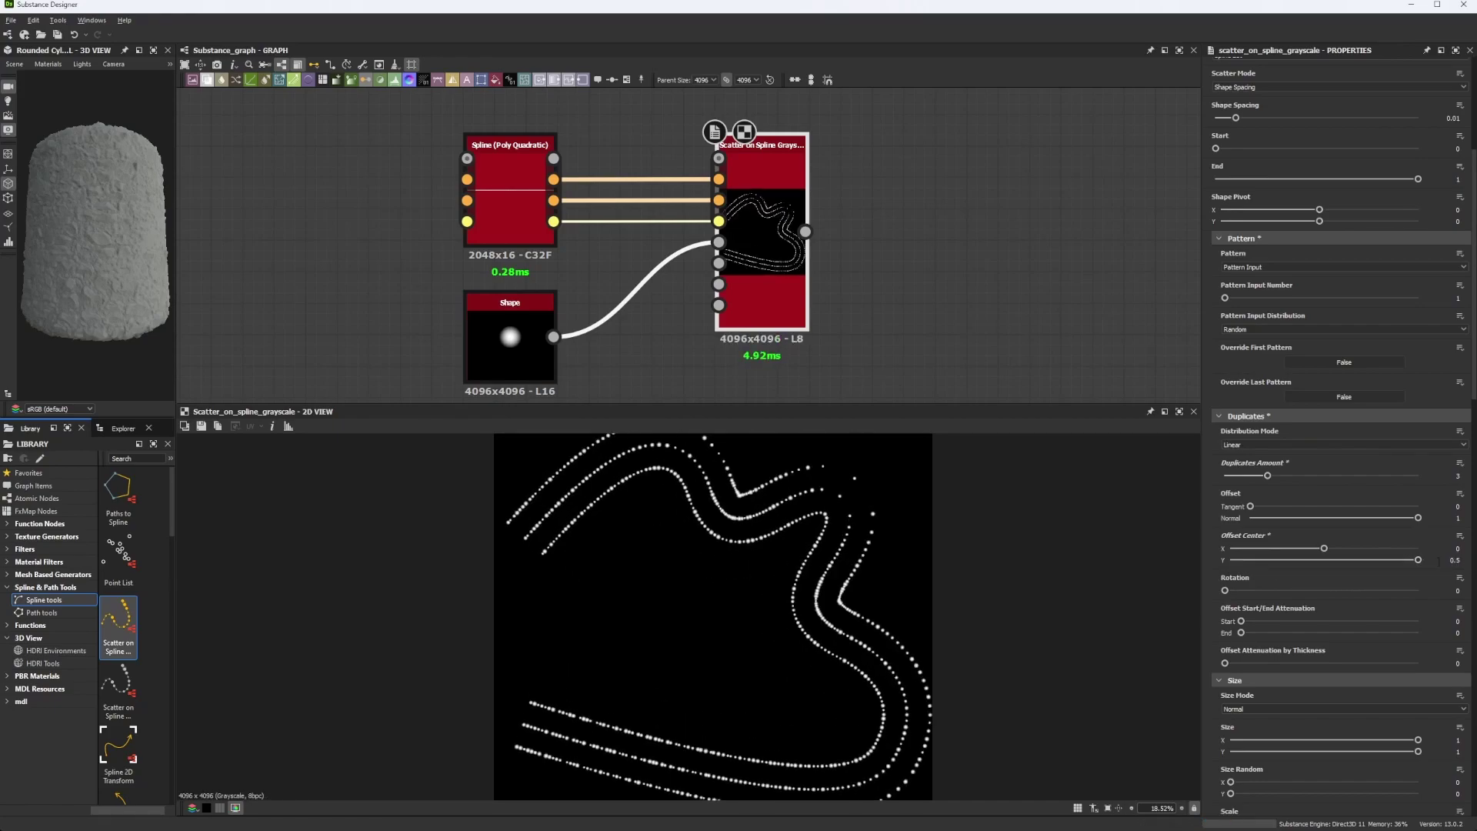
pyautogui.moveTo(858, 534); pyautogui.dragTo(861, 596, button='middle')
pyautogui.scroll(-3, 806, 602)
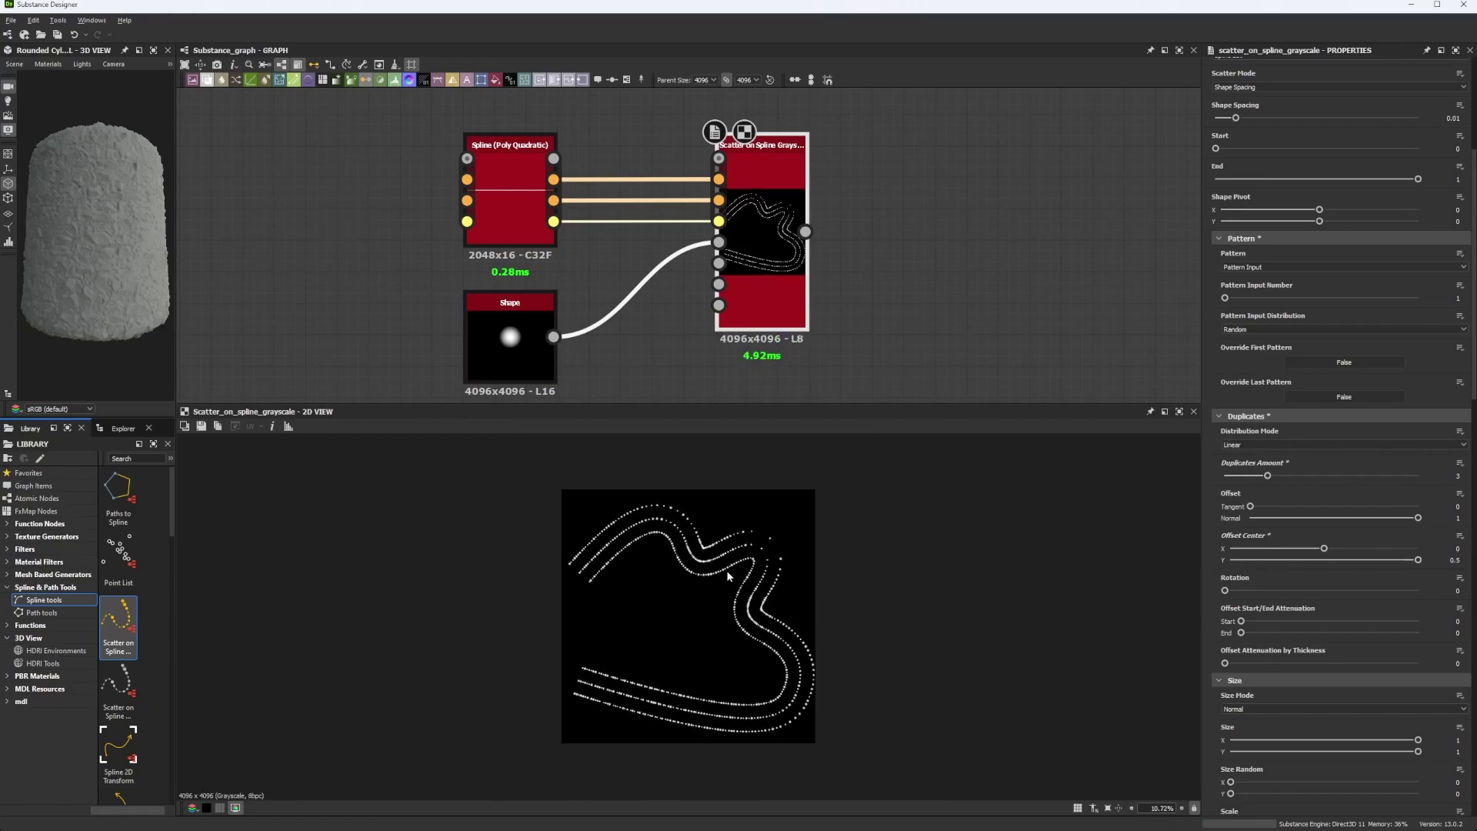
# Test the duplicates' Rotation, and set both Start and End of the Offset Start/End Attenuation to 0.72
pyautogui.moveTo(1225, 590); pyautogui.dragTo(1103, 598)
pyautogui.moveTo(1253, 626); pyautogui.dragTo(1371, 634)
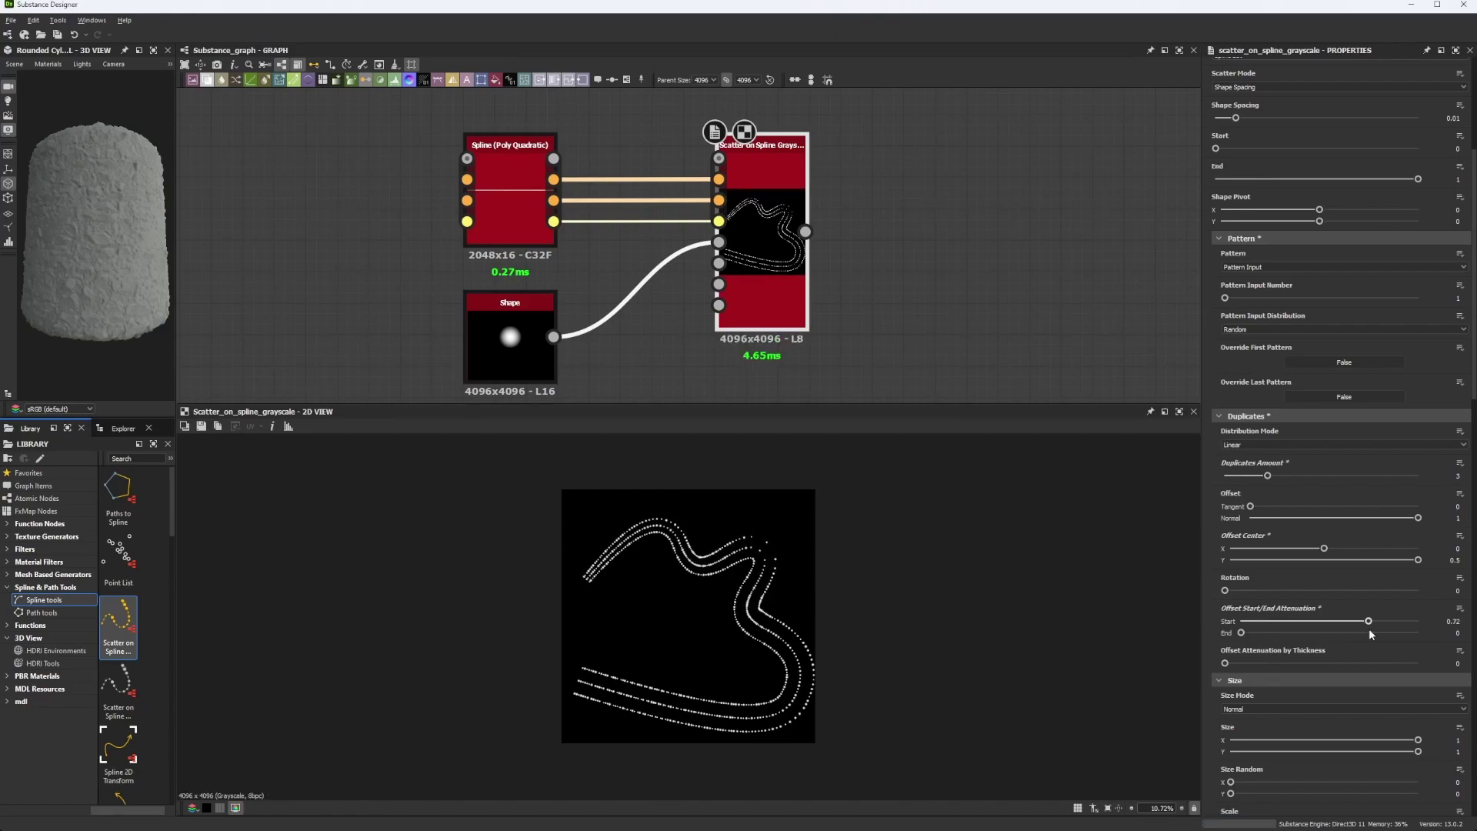
pyautogui.moveTo(1241, 632); pyautogui.dragTo(1370, 635)
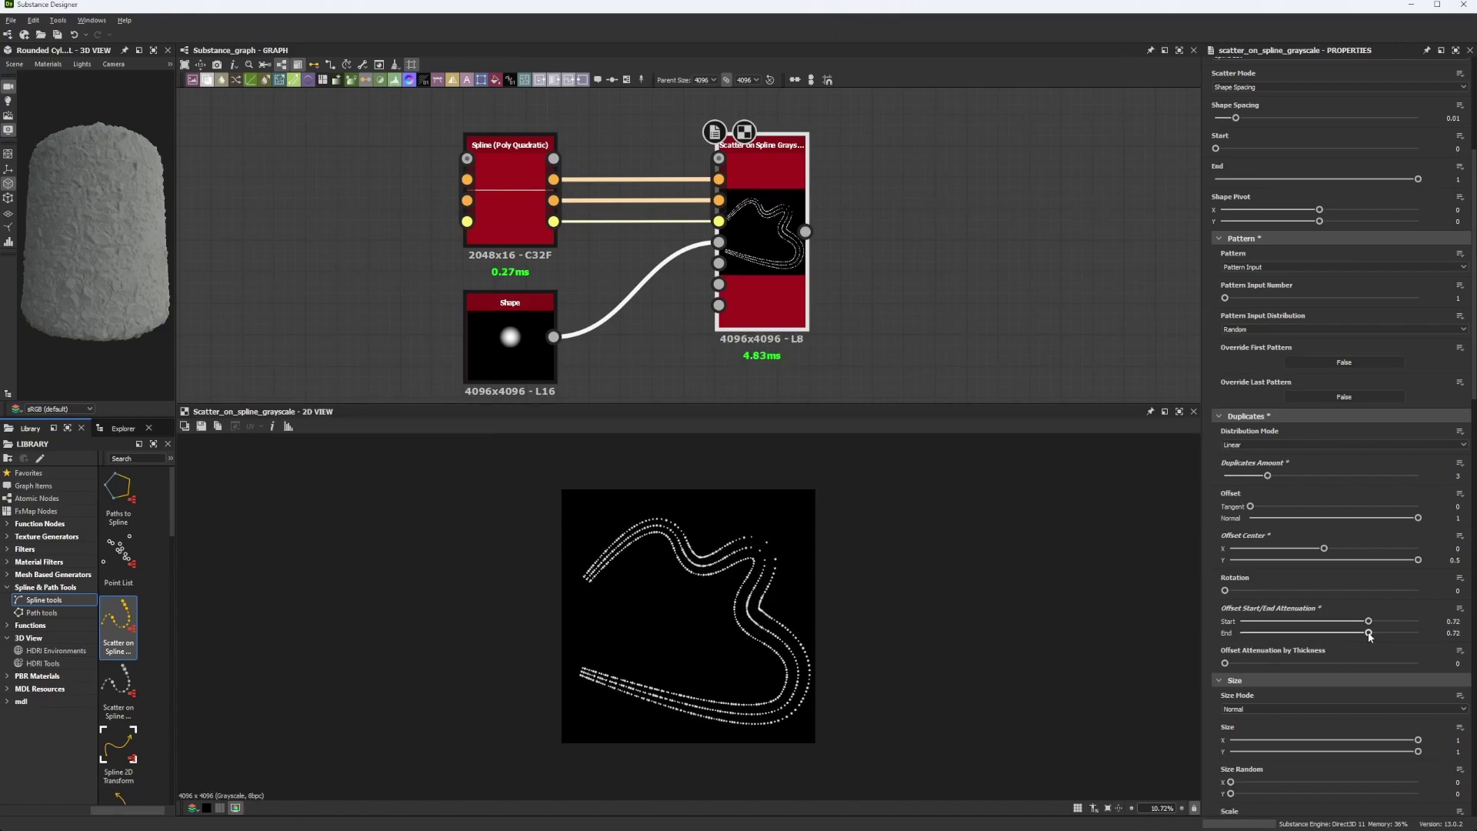
# Set the Offset Attenuation by Thickness to 0.66 and inspect the duplicated rows along the spline up close
pyautogui.scroll(-1, 1257, 666)
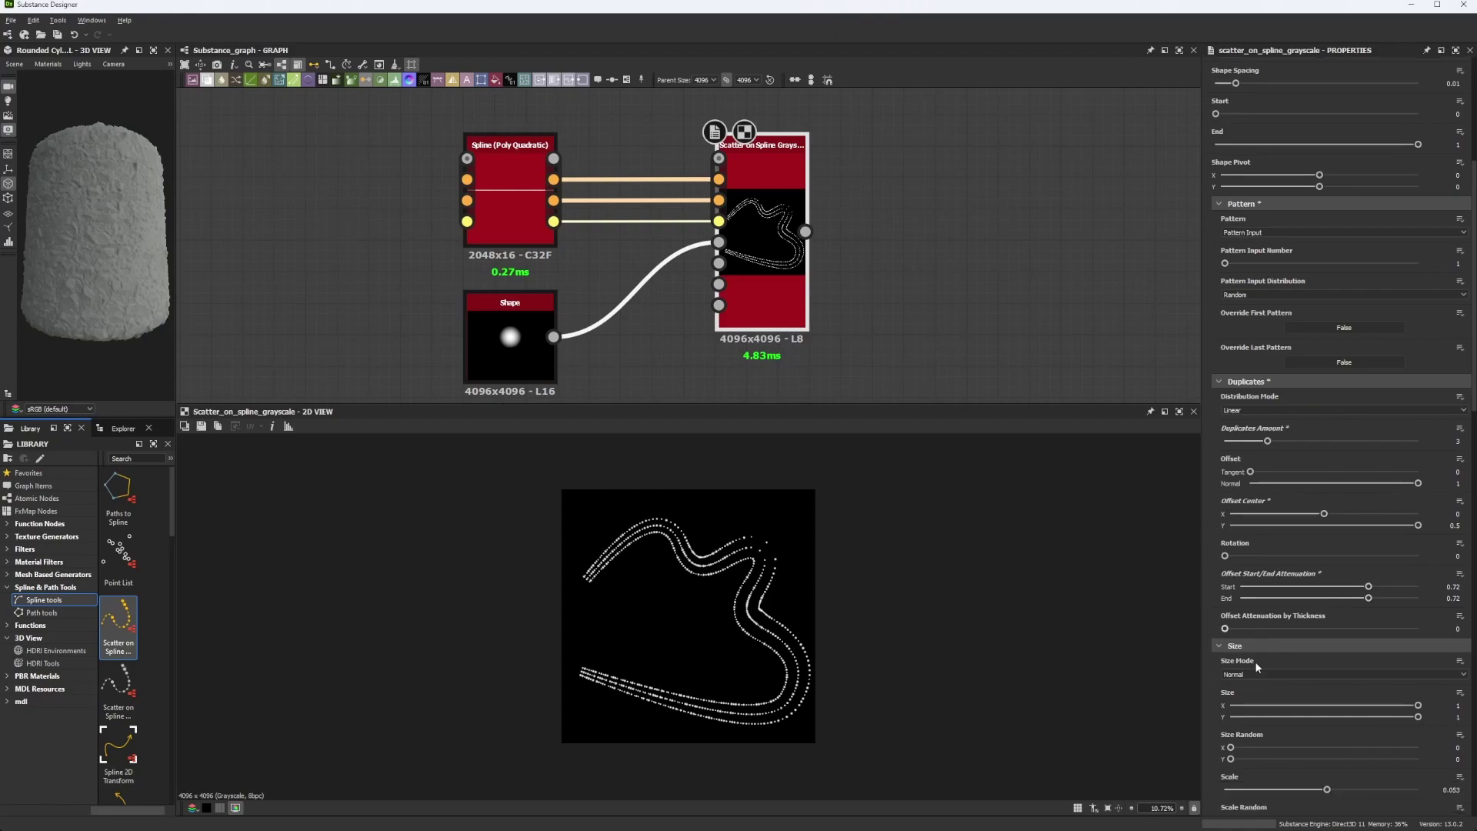
pyautogui.moveTo(1325, 633); pyautogui.dragTo(1353, 631)
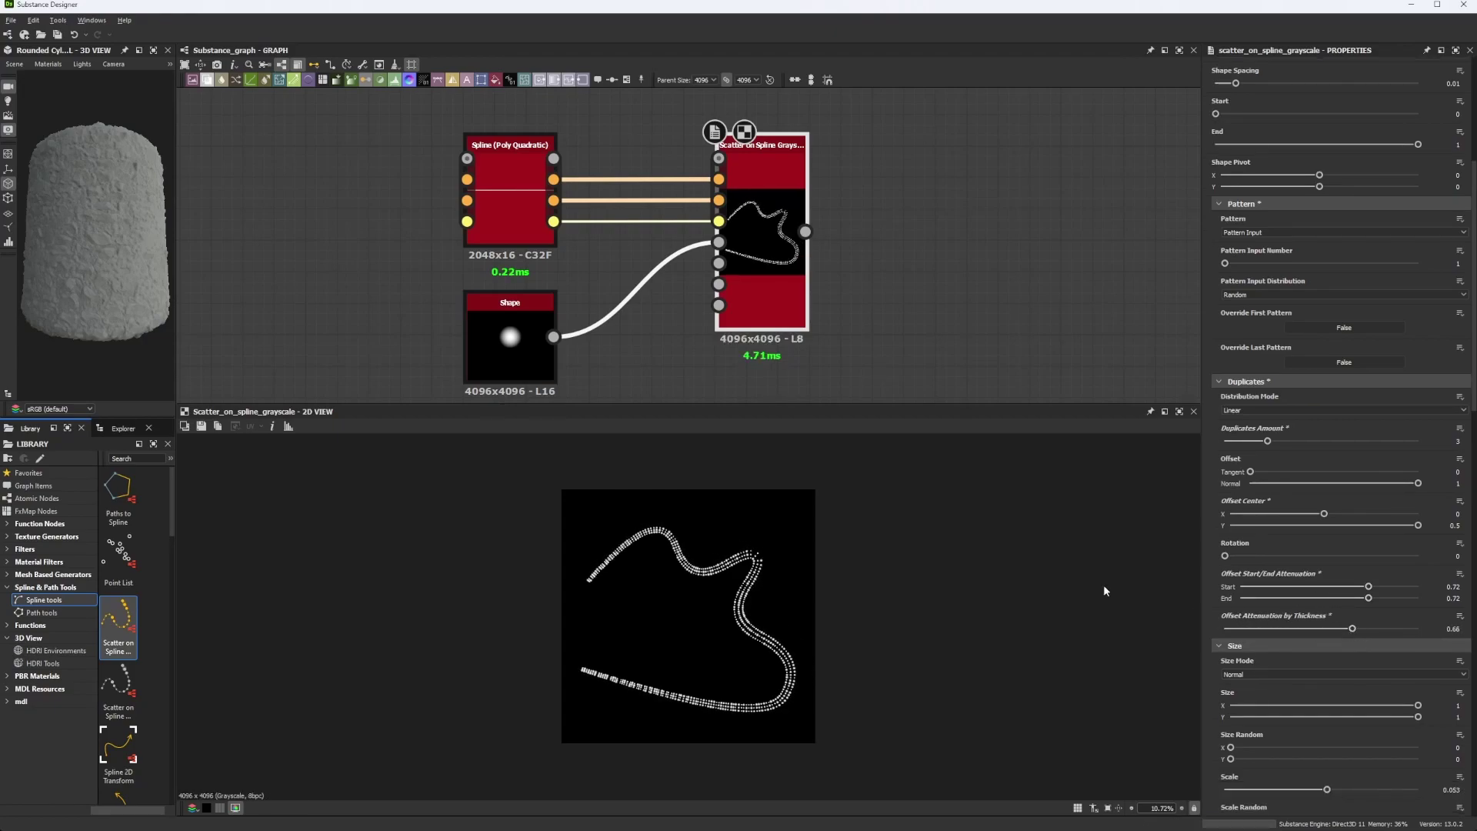
pyautogui.scroll(10, 755, 561)
pyautogui.moveTo(682, 577); pyautogui.dragTo(839, 719, button='middle')
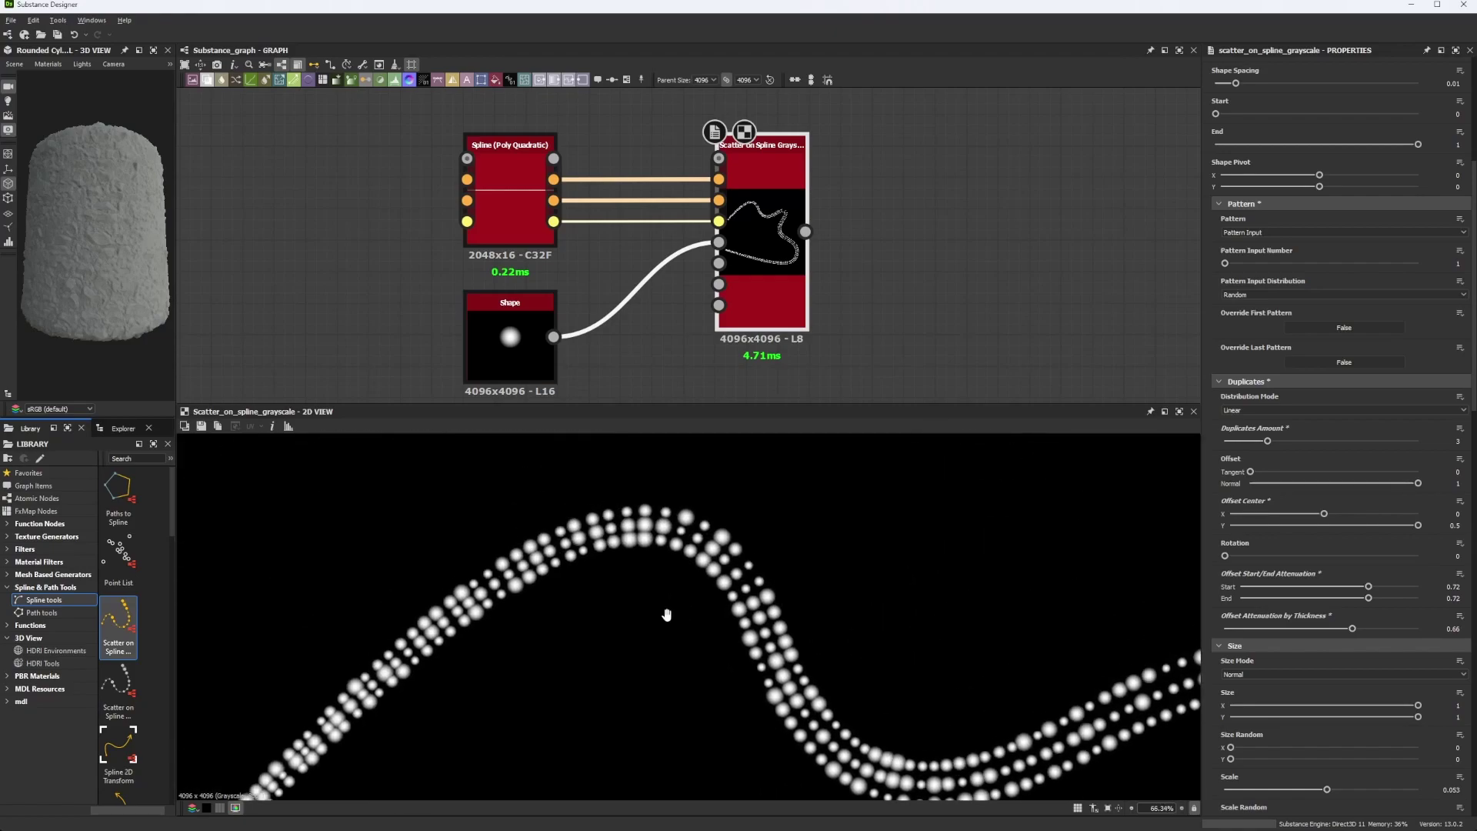
pyautogui.moveTo(666, 613); pyautogui.dragTo(465, 545, button='middle')
pyautogui.moveTo(587, 567); pyautogui.dragTo(467, 478, button='middle')
pyautogui.scroll(-5, 661, 532)
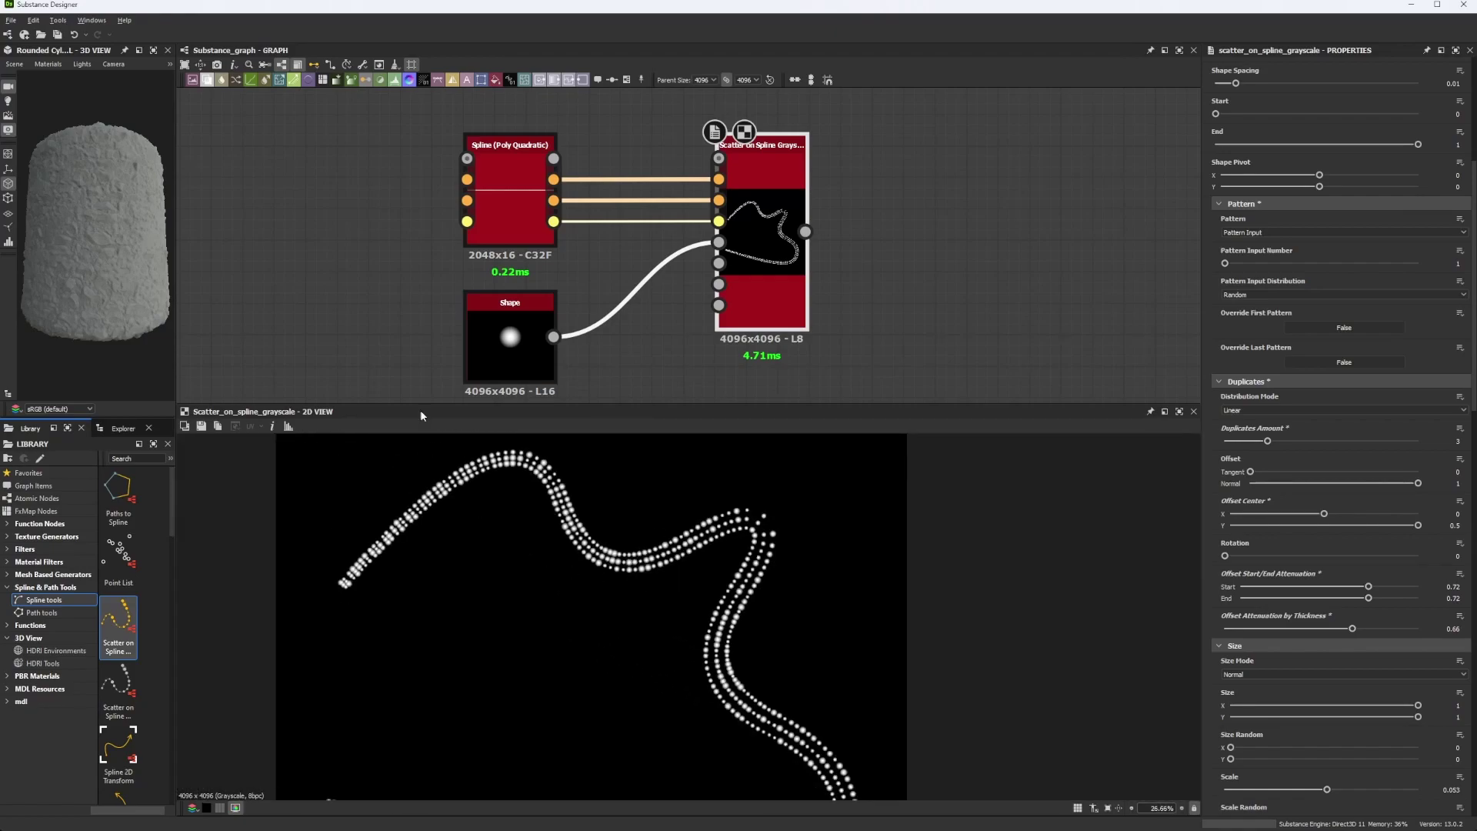
pyautogui.scroll(-3, 681, 545)
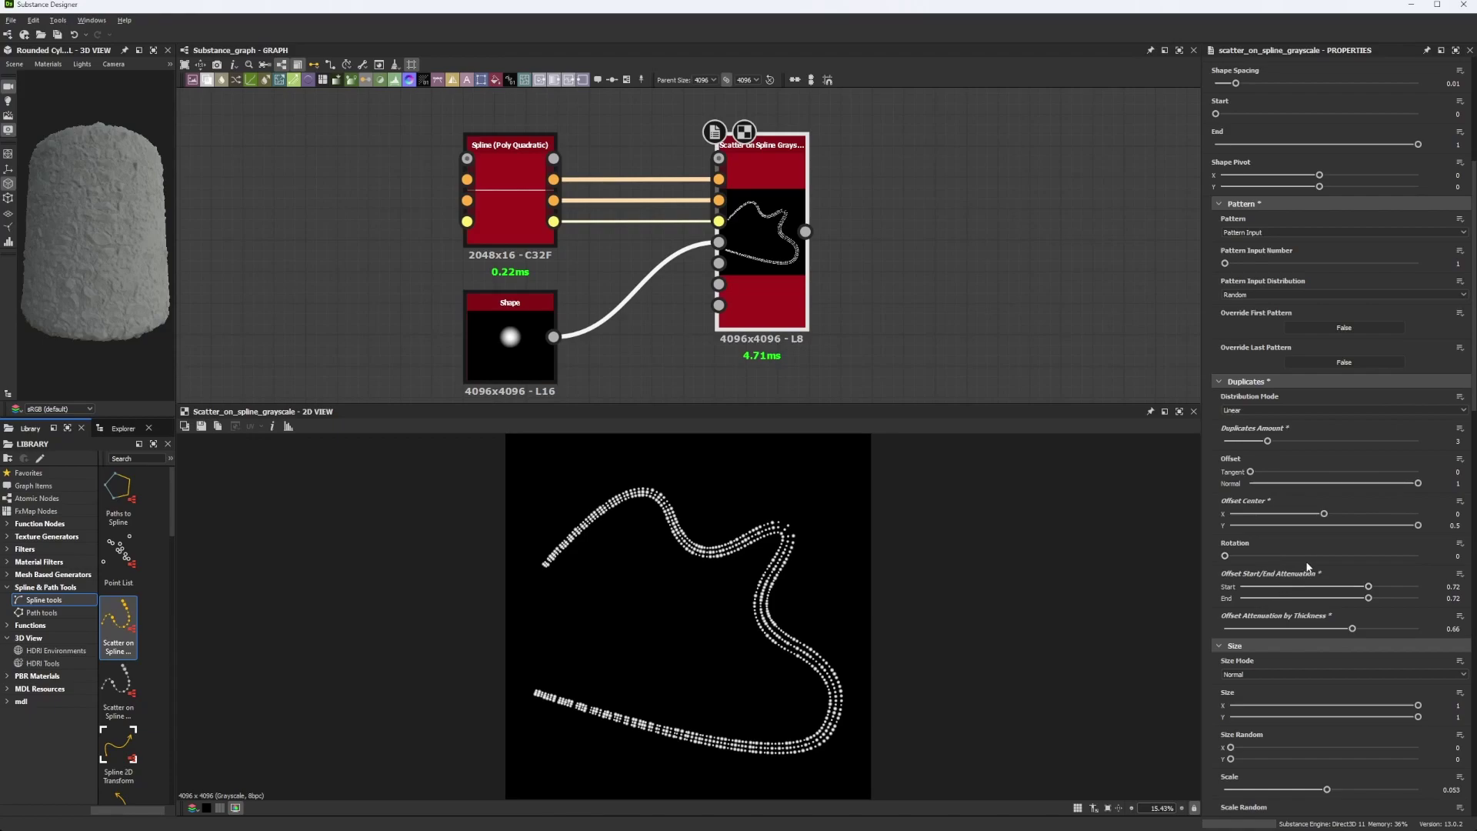
# Try the scatter's Local Offset Tangent and Normal, checking the Spline (Poly Quadratic) preview in between
pyautogui.scroll(-3, 1392, 550)
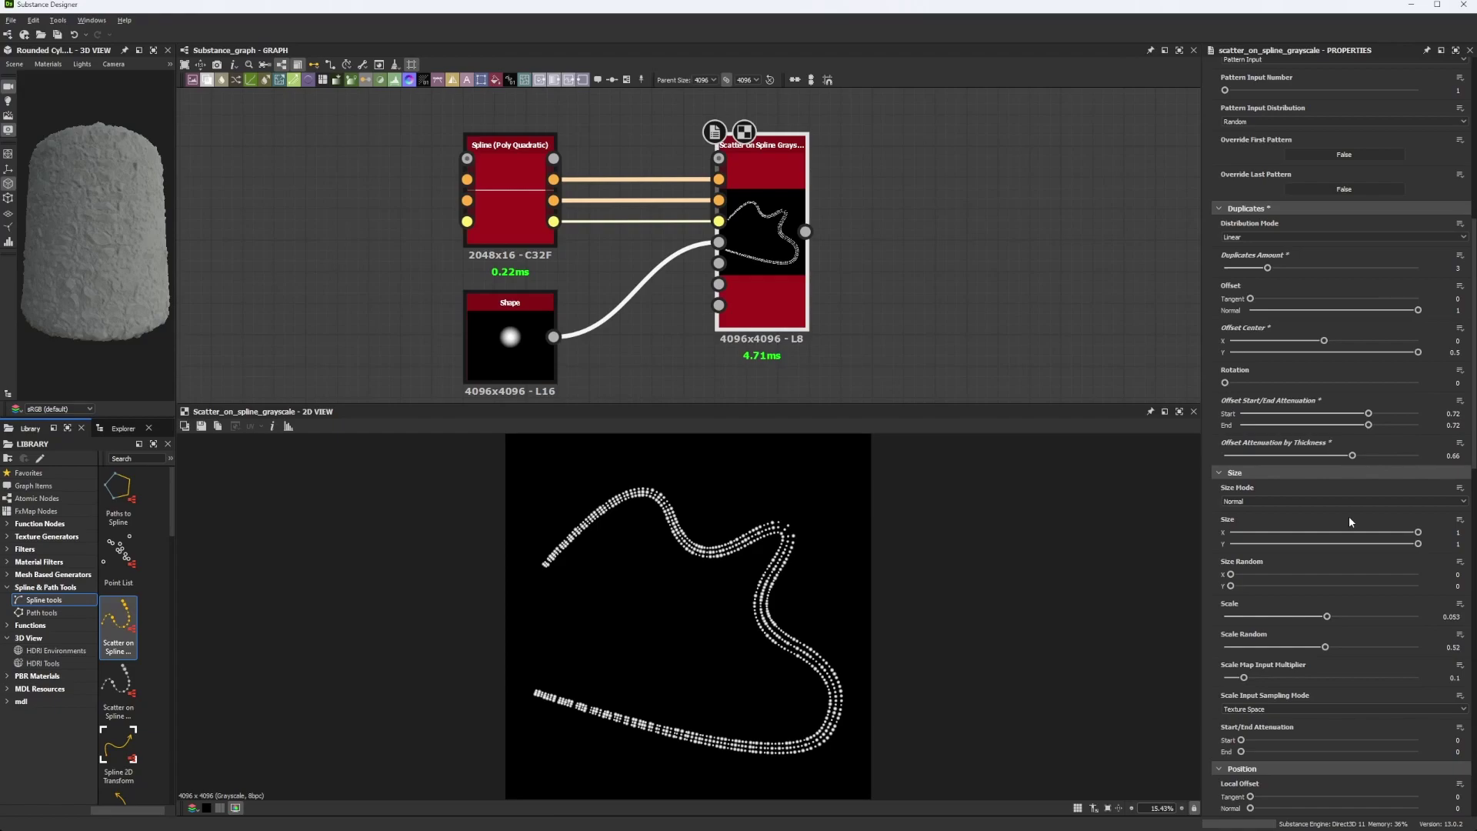
pyautogui.scroll(-4, 1300, 578)
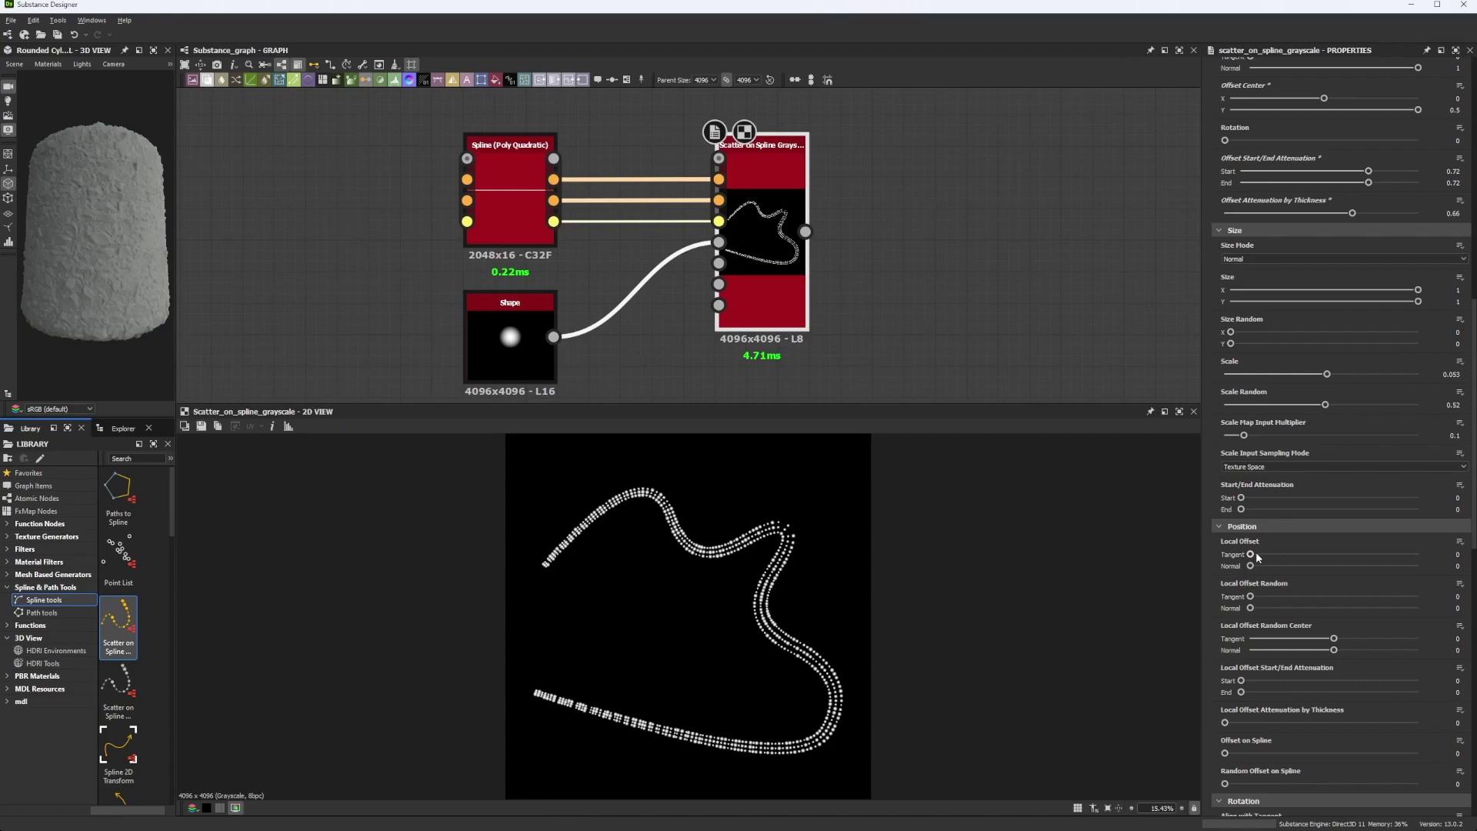
pyautogui.moveTo(1251, 556); pyautogui.dragTo(1182, 585)
pyautogui.doubleClick(543, 165)
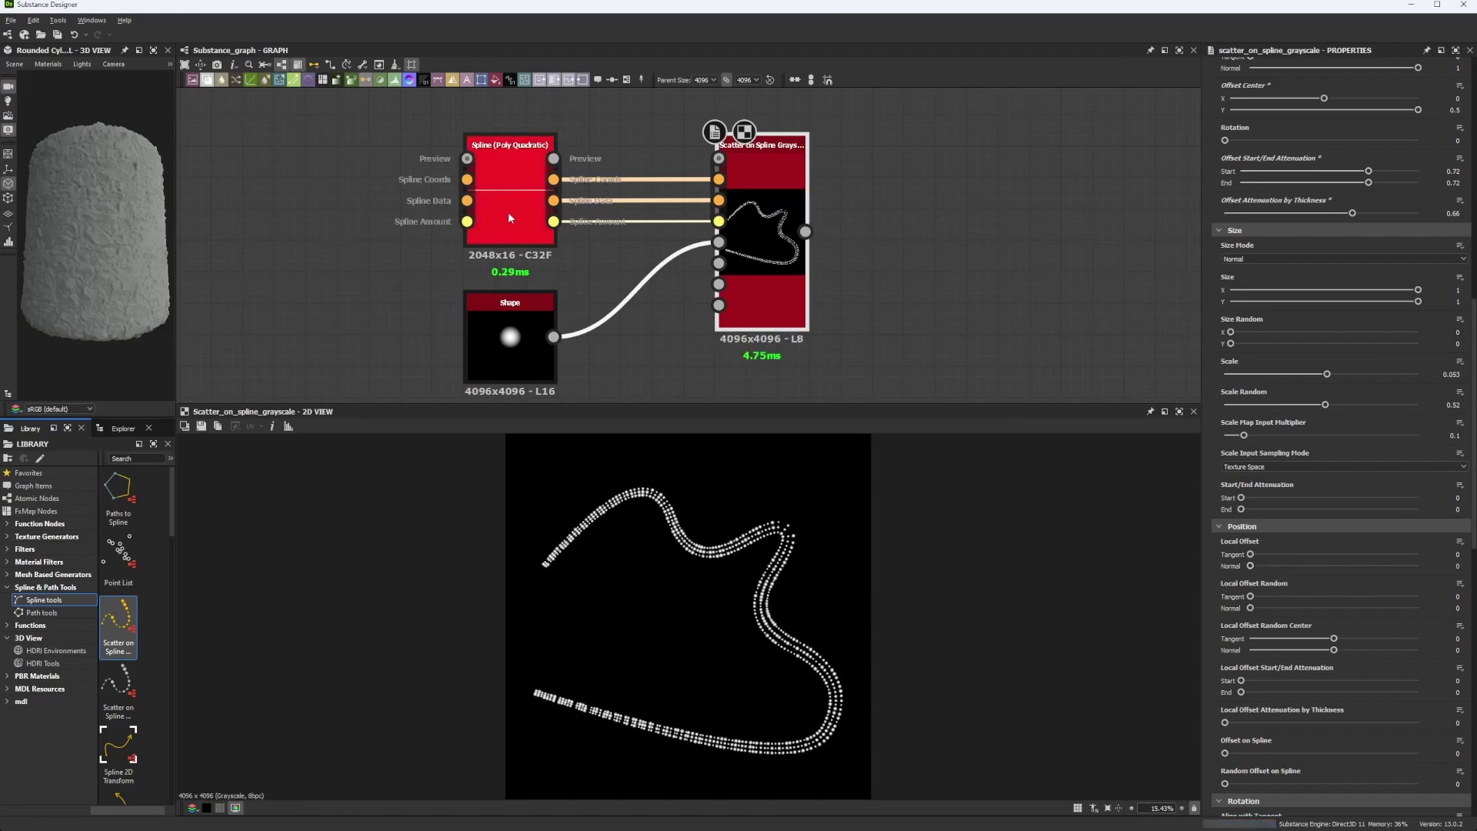
pyautogui.click(553, 158)
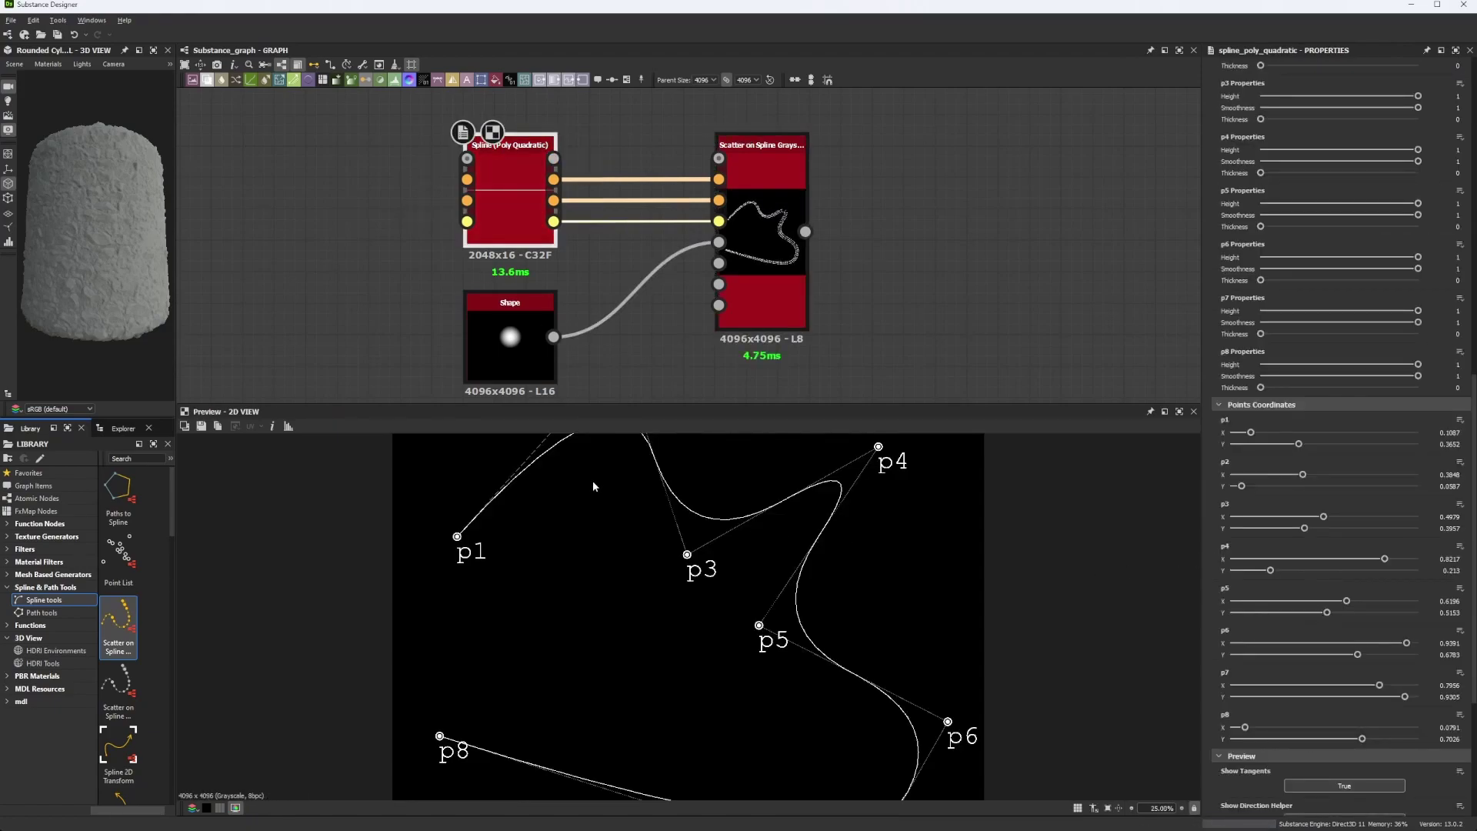
pyautogui.doubleClick(761, 304)
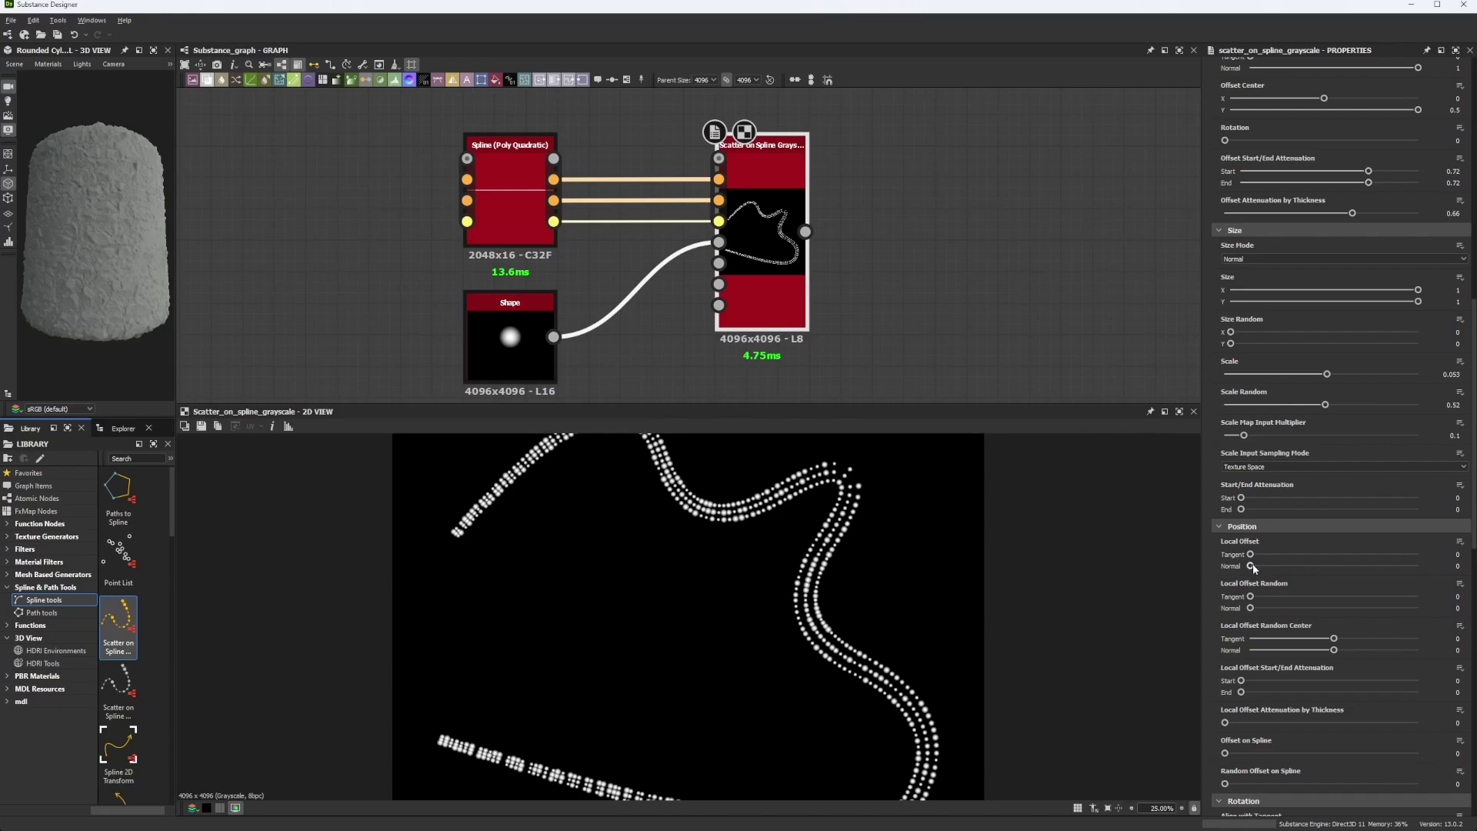
pyautogui.moveTo(1250, 566); pyautogui.dragTo(1193, 605)
pyautogui.scroll(-3, 870, 617)
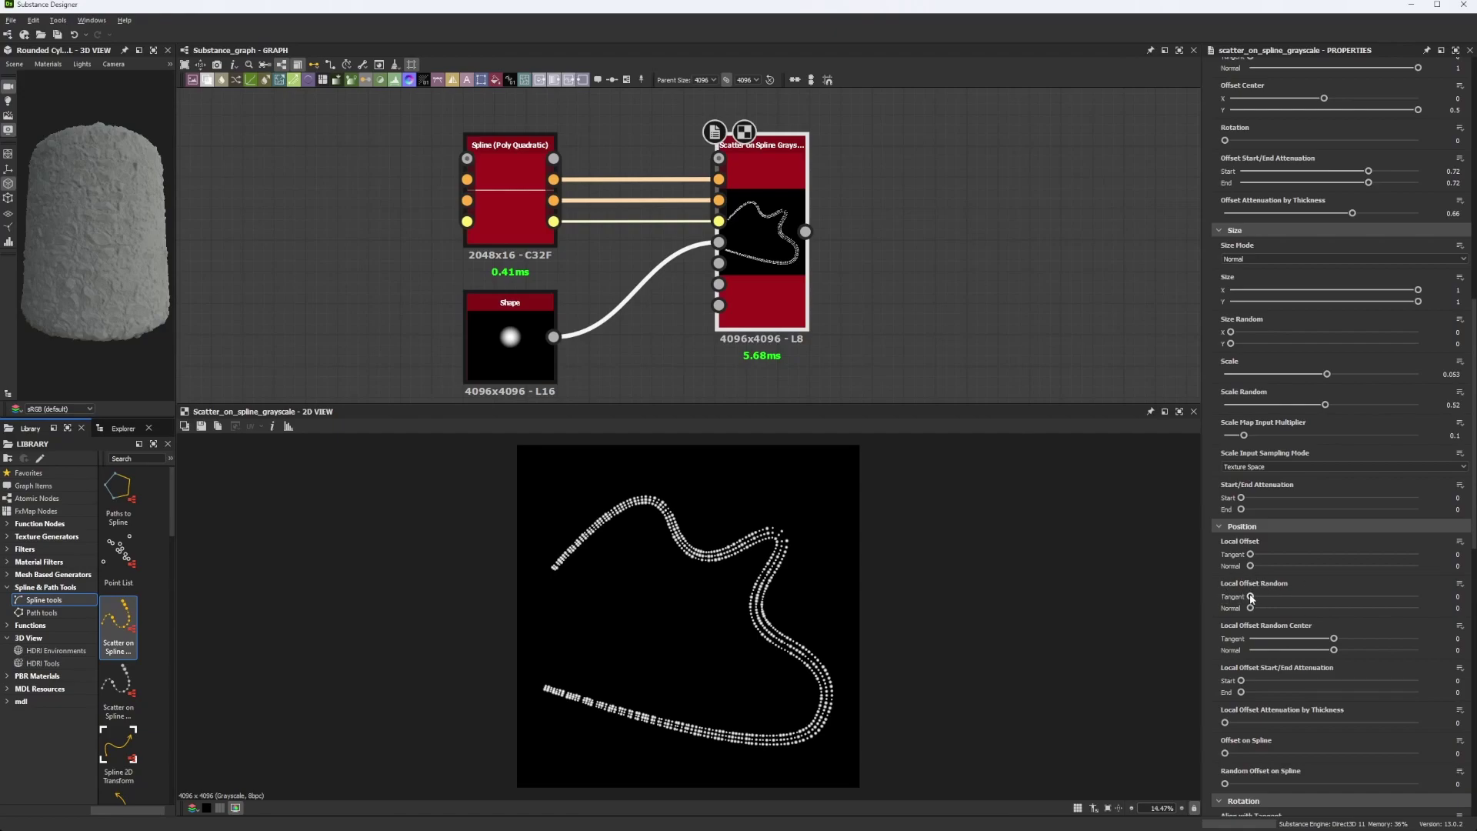
# Try a Local Offset Random Tangent of 0.42 and set the Local Offset Random Center Tangent to -0.5
pyautogui.moveTo(1250, 596); pyautogui.dragTo(1151, 627)
pyautogui.moveTo(1251, 598); pyautogui.dragTo(1320, 597)
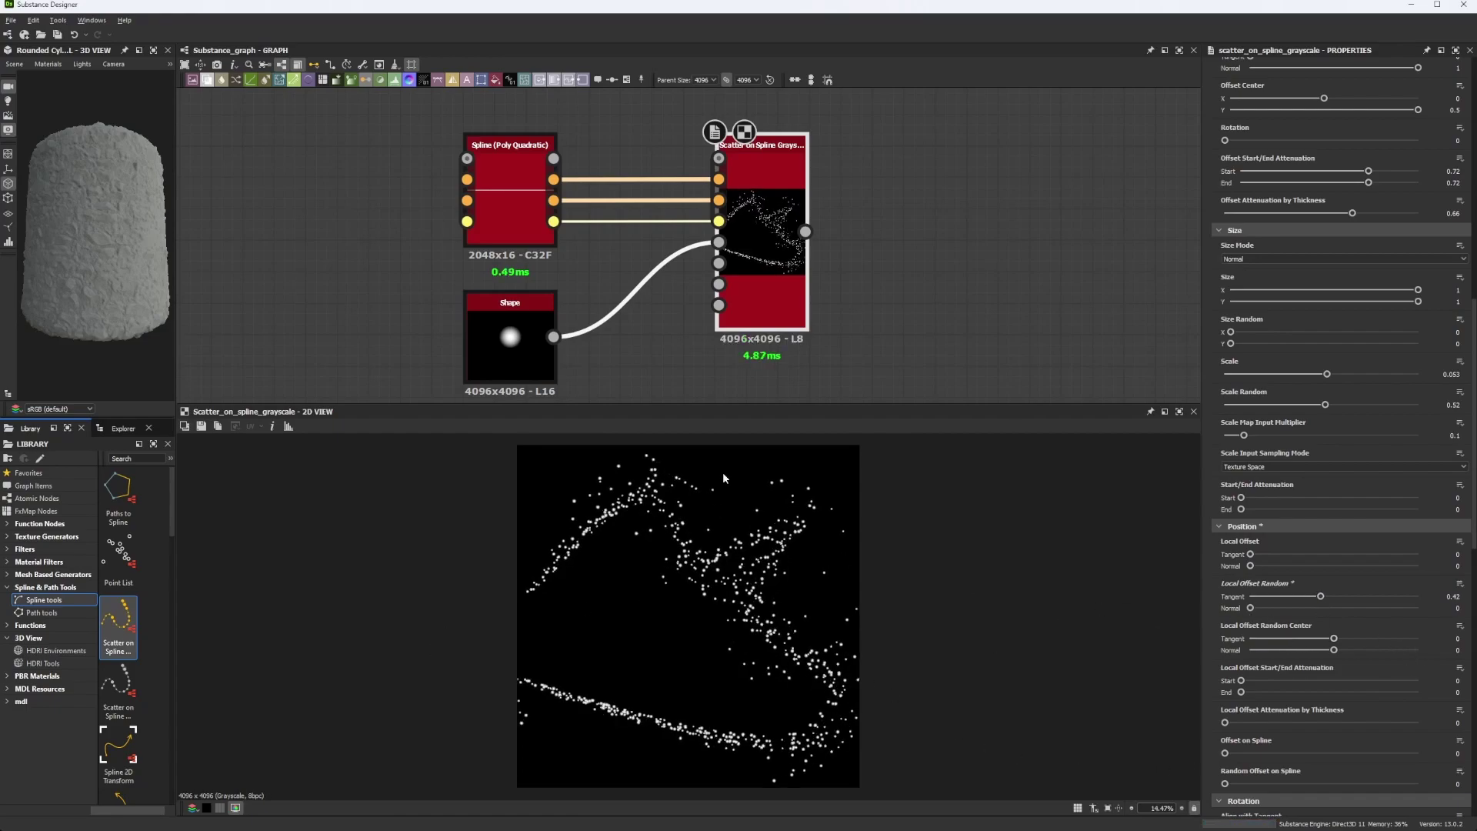
pyautogui.moveTo(1333, 639)
pyautogui.mouseDown()
pyautogui.moveTo(1268, 638)
pyautogui.moveTo(1341, 639)
pyautogui.mouseUp()
pyautogui.moveTo(1241, 680); pyautogui.dragTo(1229, 644)
pyautogui.click(1229, 597)
# Change the Shape node's pattern to Square, set its scale to 0.16, and reduce its X size to about half
pyautogui.scroll(-3, 1269, 675)
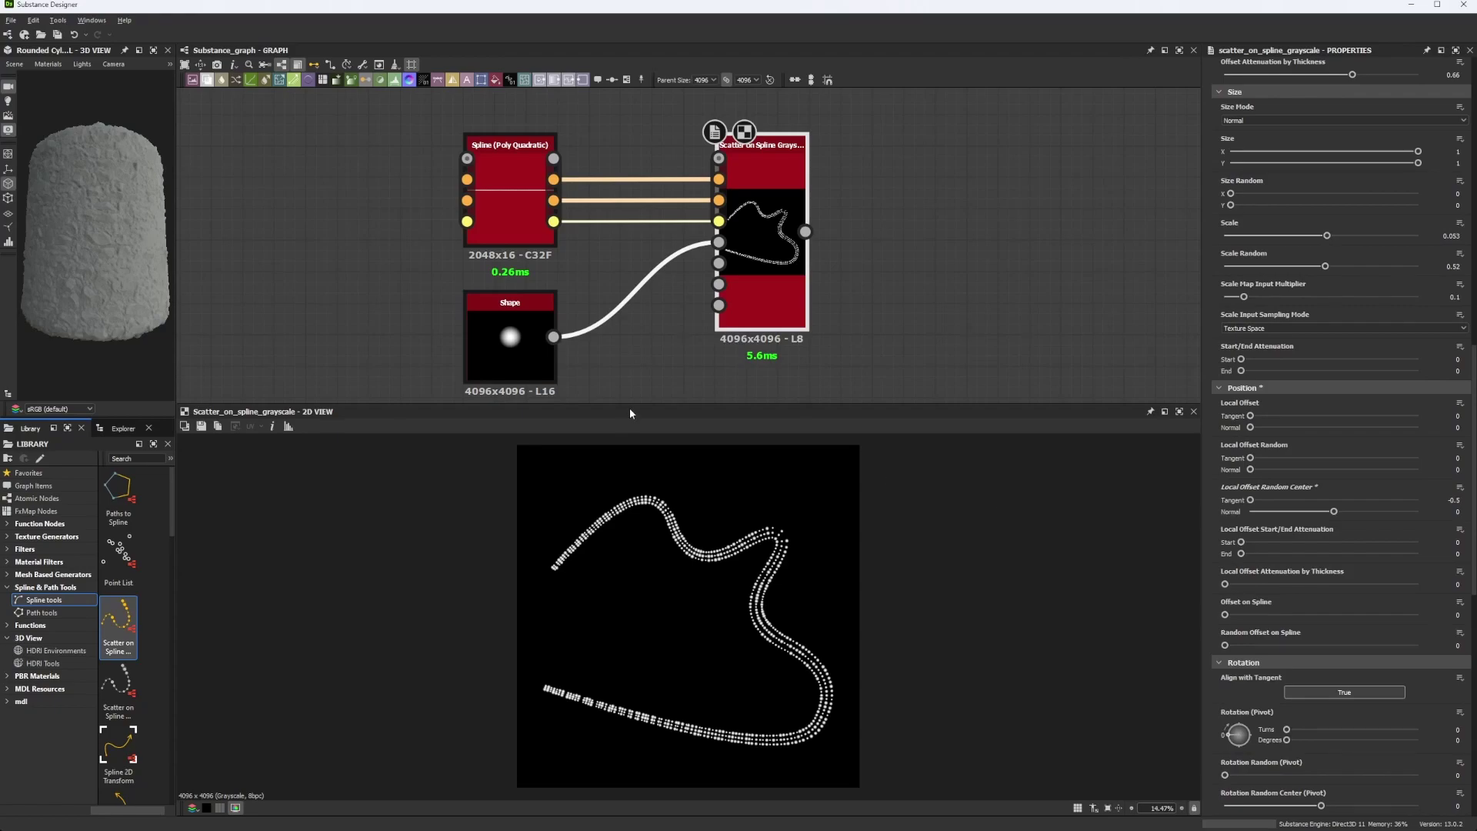
pyautogui.moveTo(634, 386); pyautogui.dragTo(646, 277, button='middle')
pyautogui.click(518, 254)
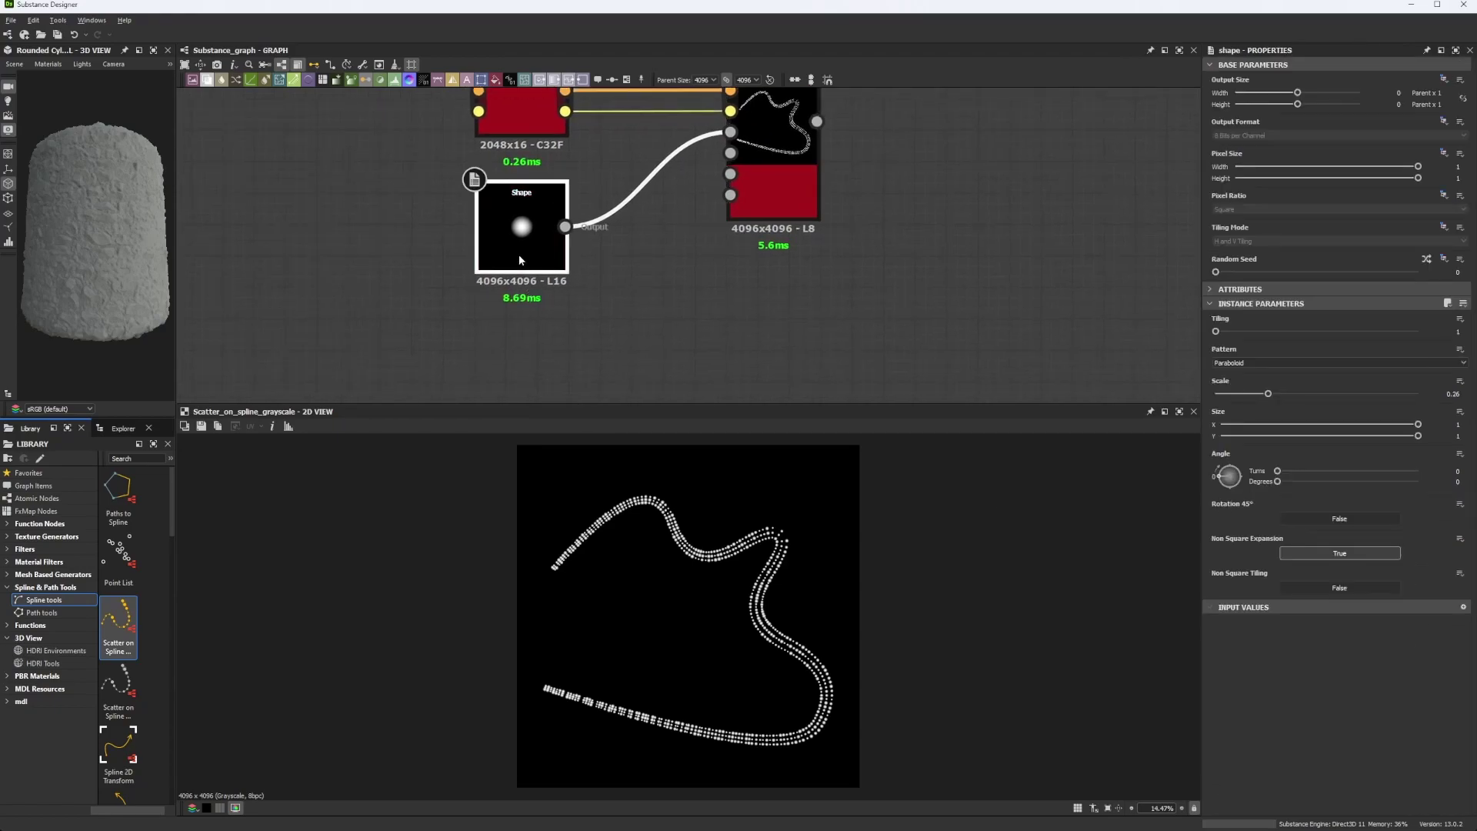
pyautogui.click(1235, 363)
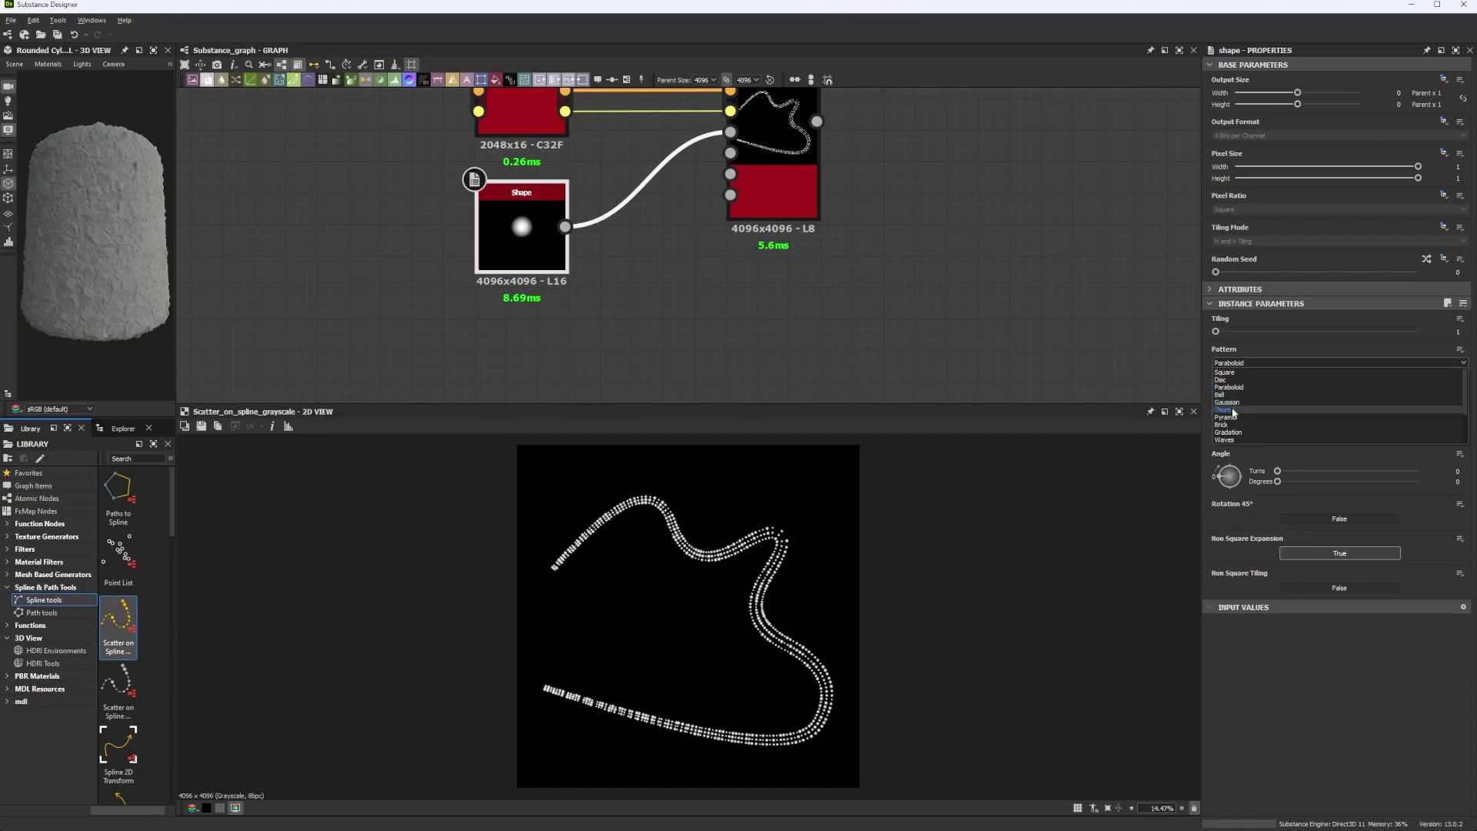
pyautogui.click(1224, 372)
pyautogui.scroll(5, 751, 553)
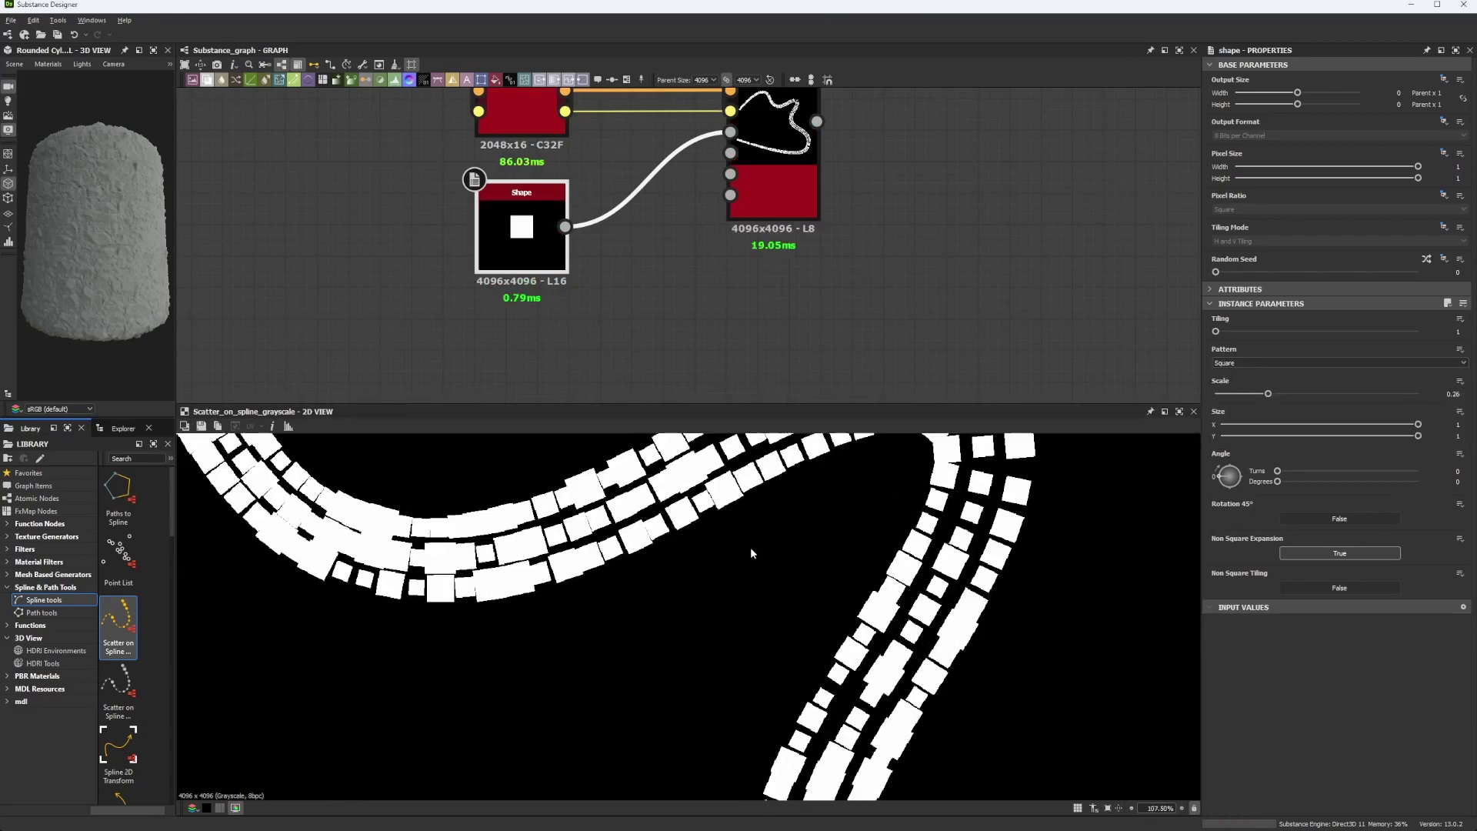
pyautogui.moveTo(1267, 394); pyautogui.dragTo(1247, 395)
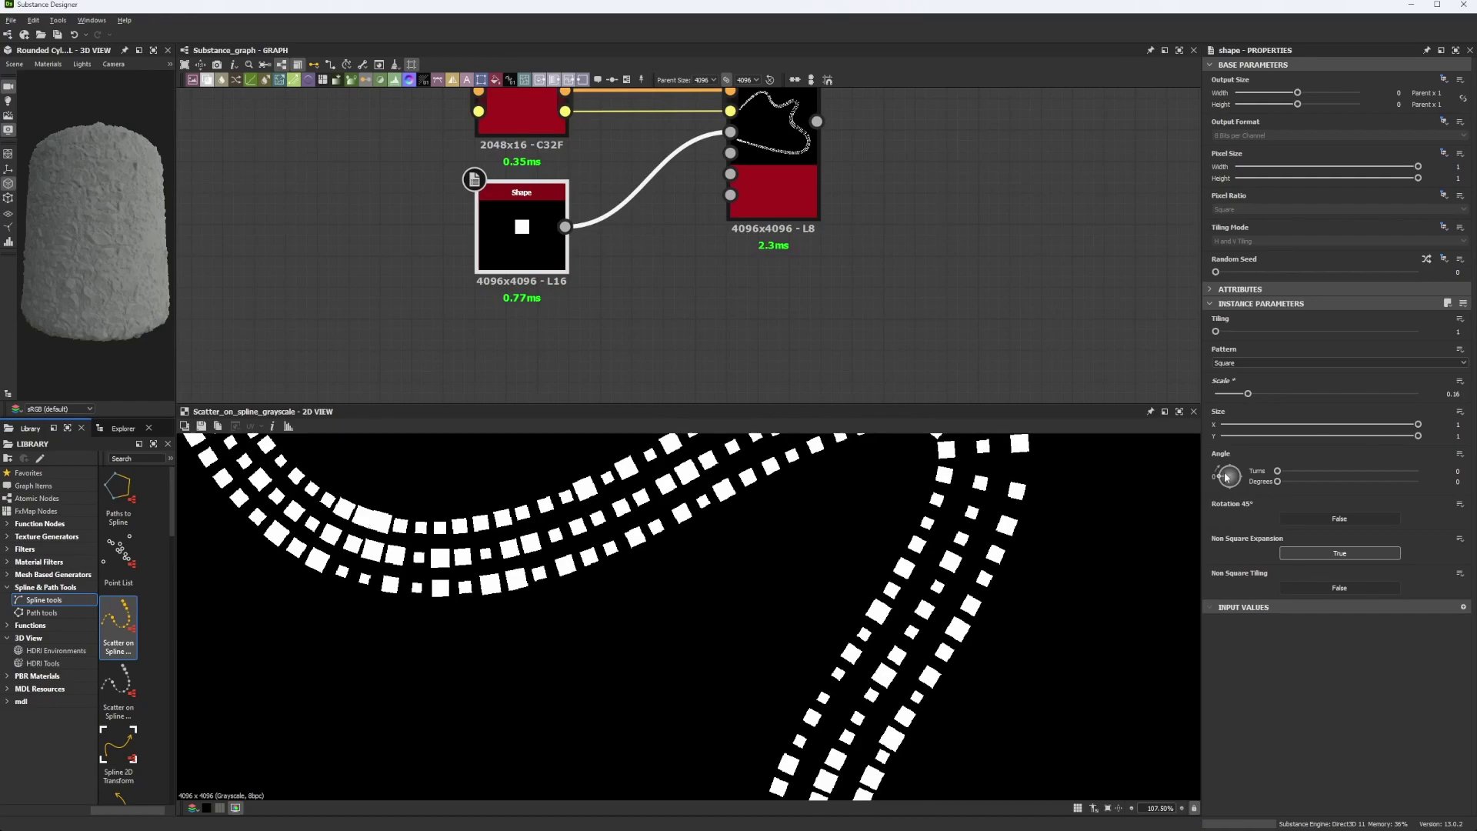
pyautogui.click(1331, 424)
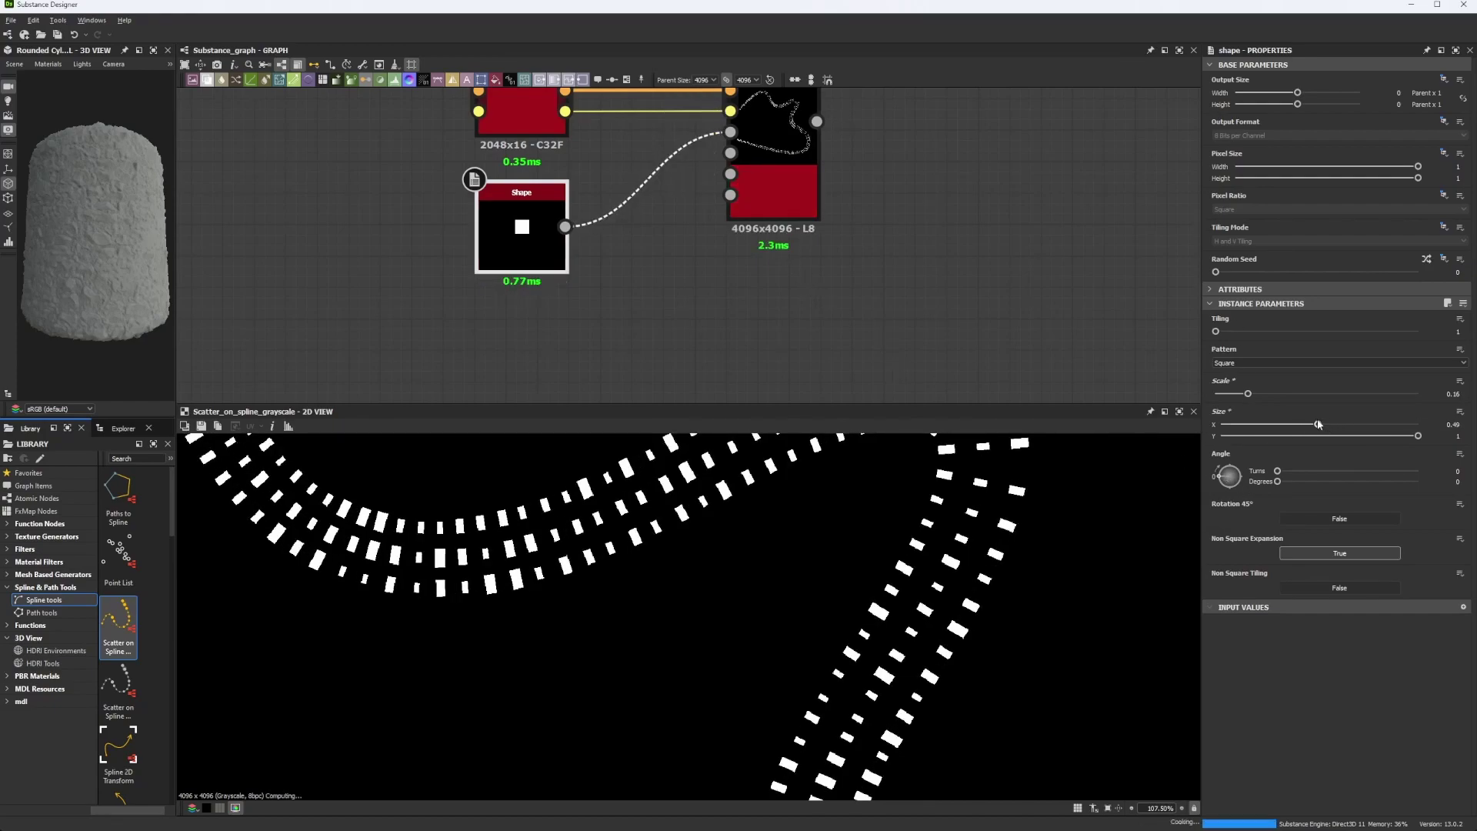
# Set the scatter node's Rotation Random (Pivot) to 0.68 and inspect the rotated rectangles along the spline
pyautogui.click(810, 210)
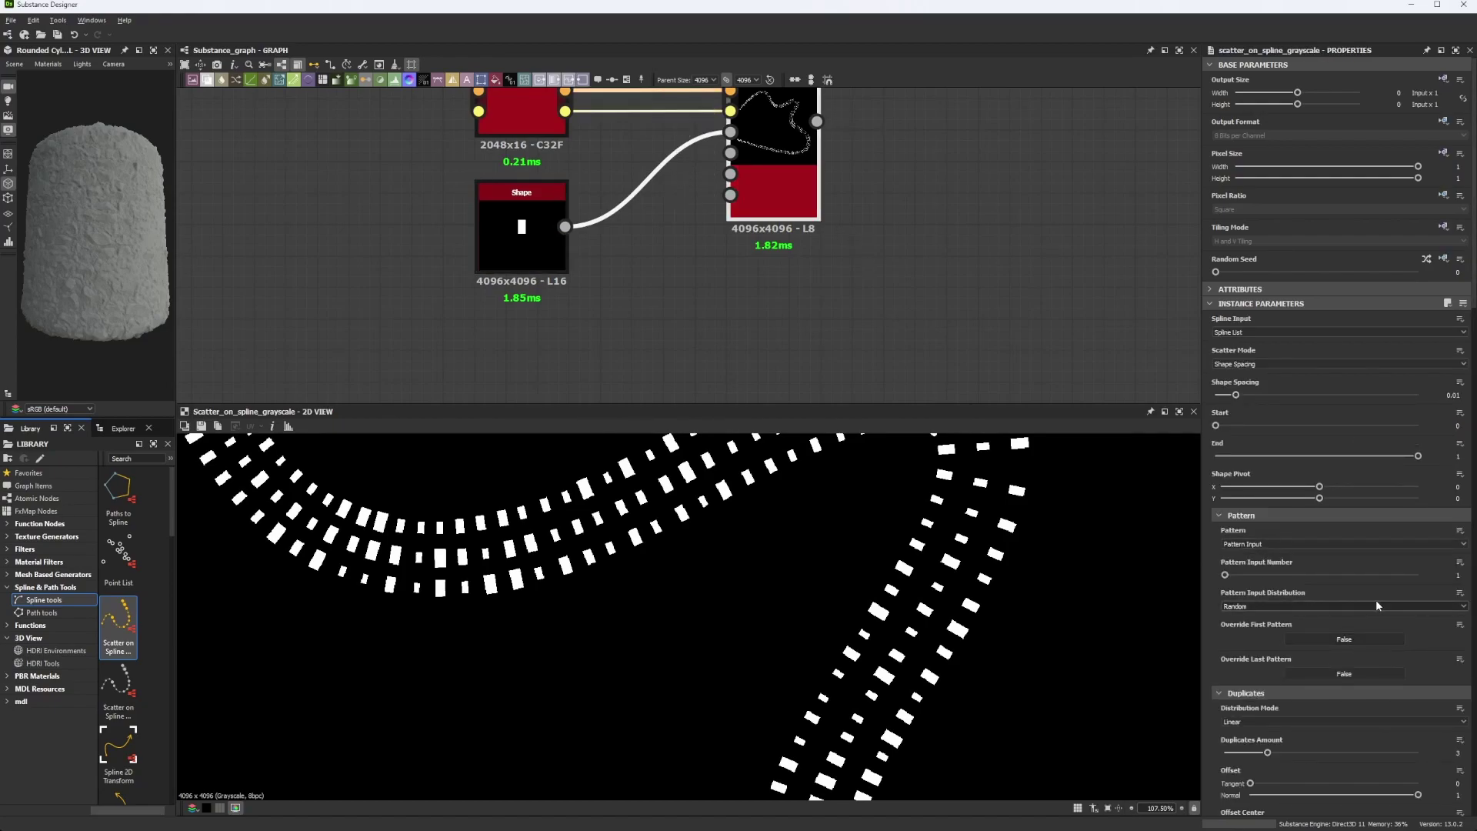
pyautogui.scroll(-15, 1358, 617)
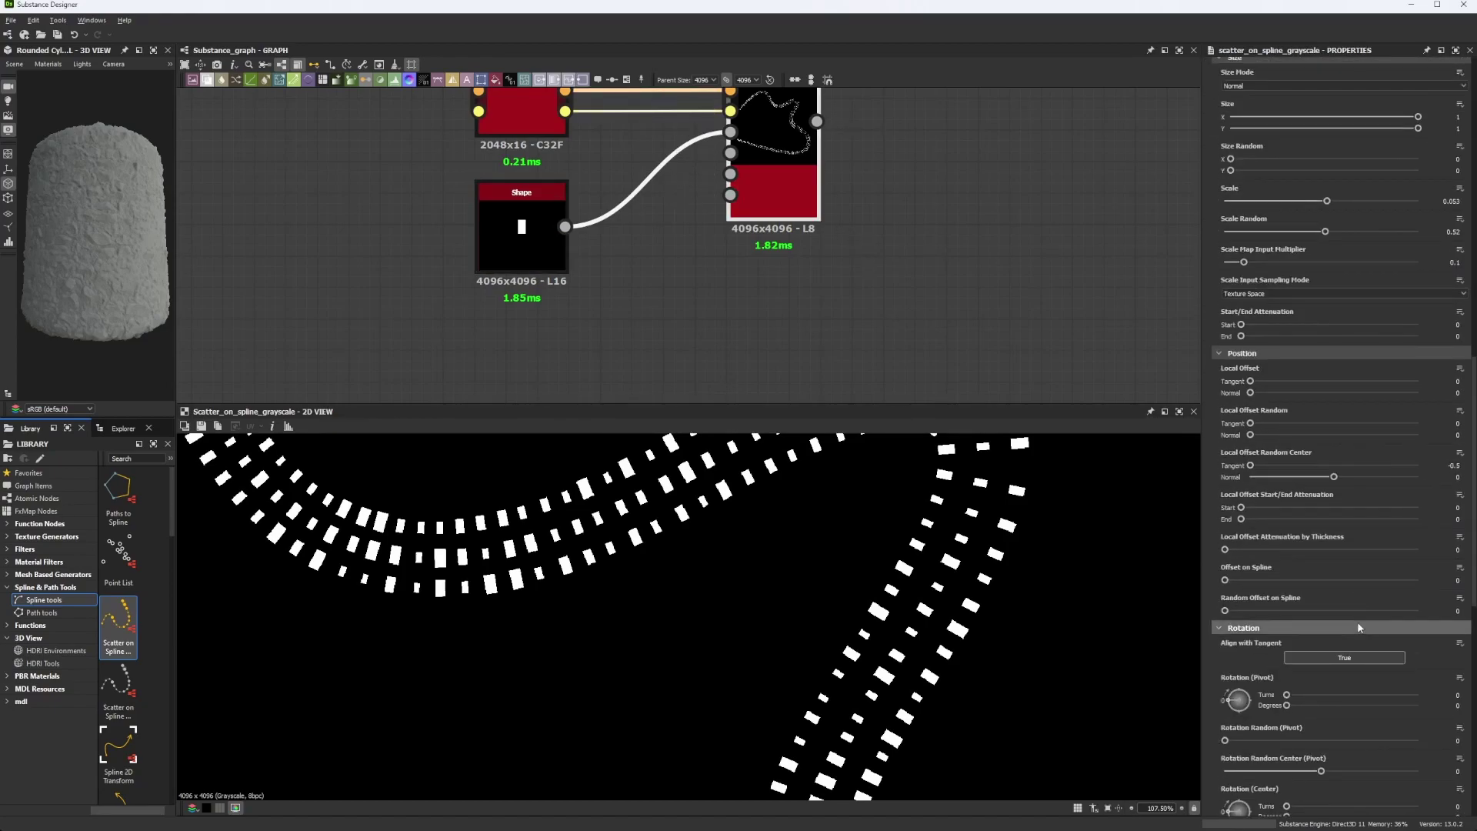
pyautogui.scroll(-3, 1354, 632)
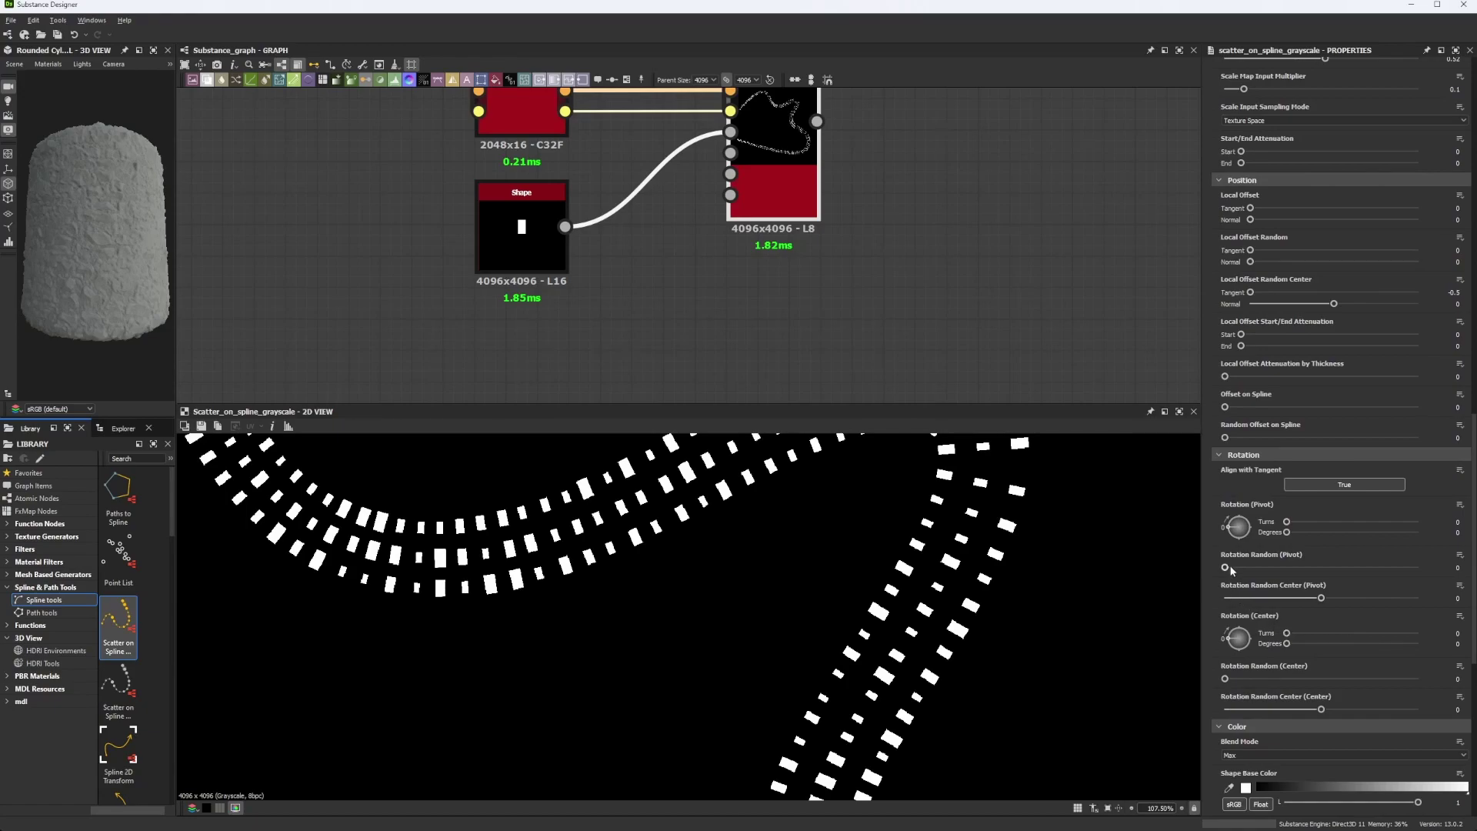
pyautogui.moveTo(1228, 569); pyautogui.dragTo(1355, 568)
pyautogui.scroll(-5, 786, 643)
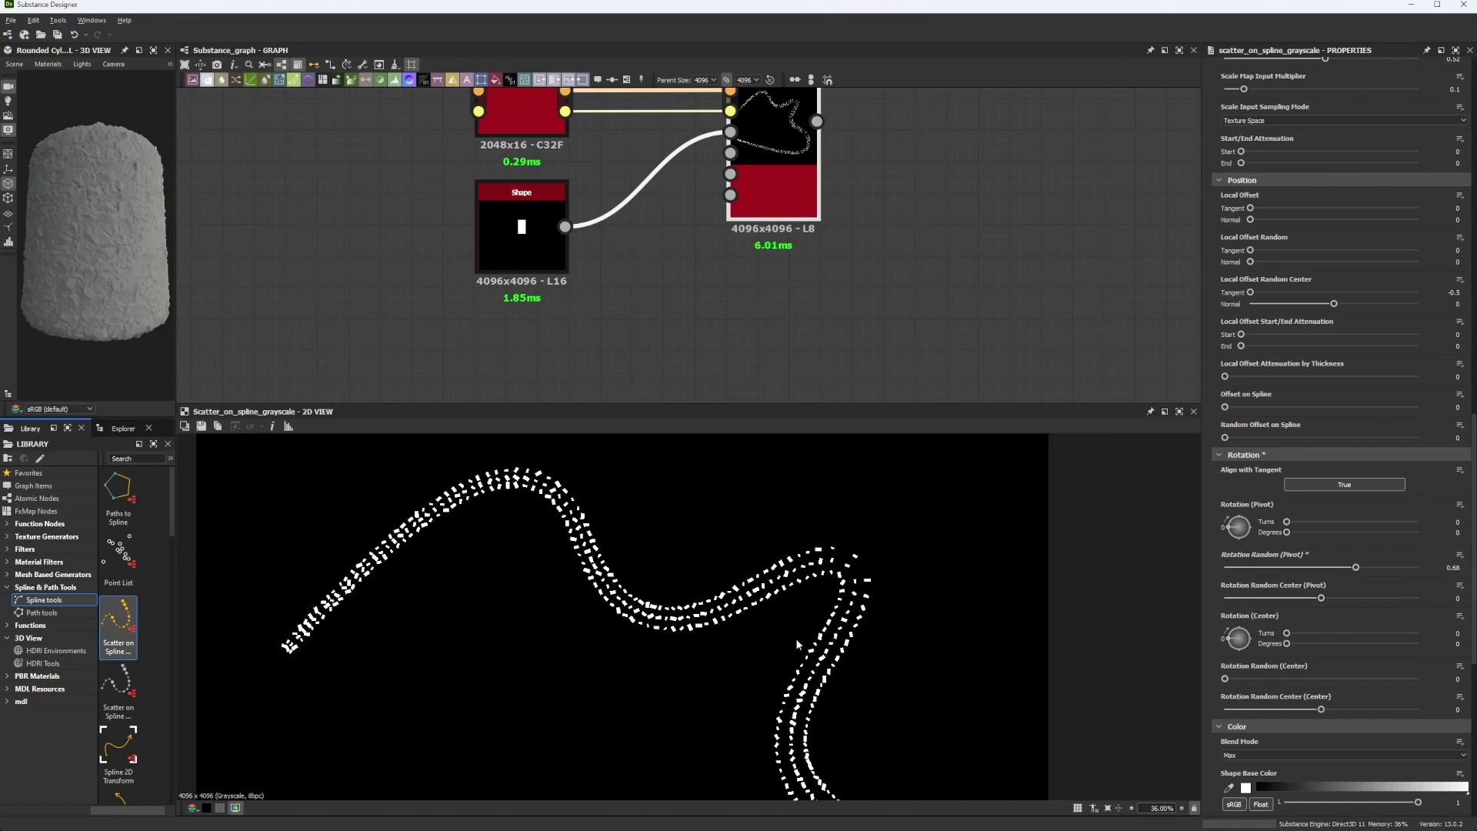
pyautogui.scroll(9, 663, 613)
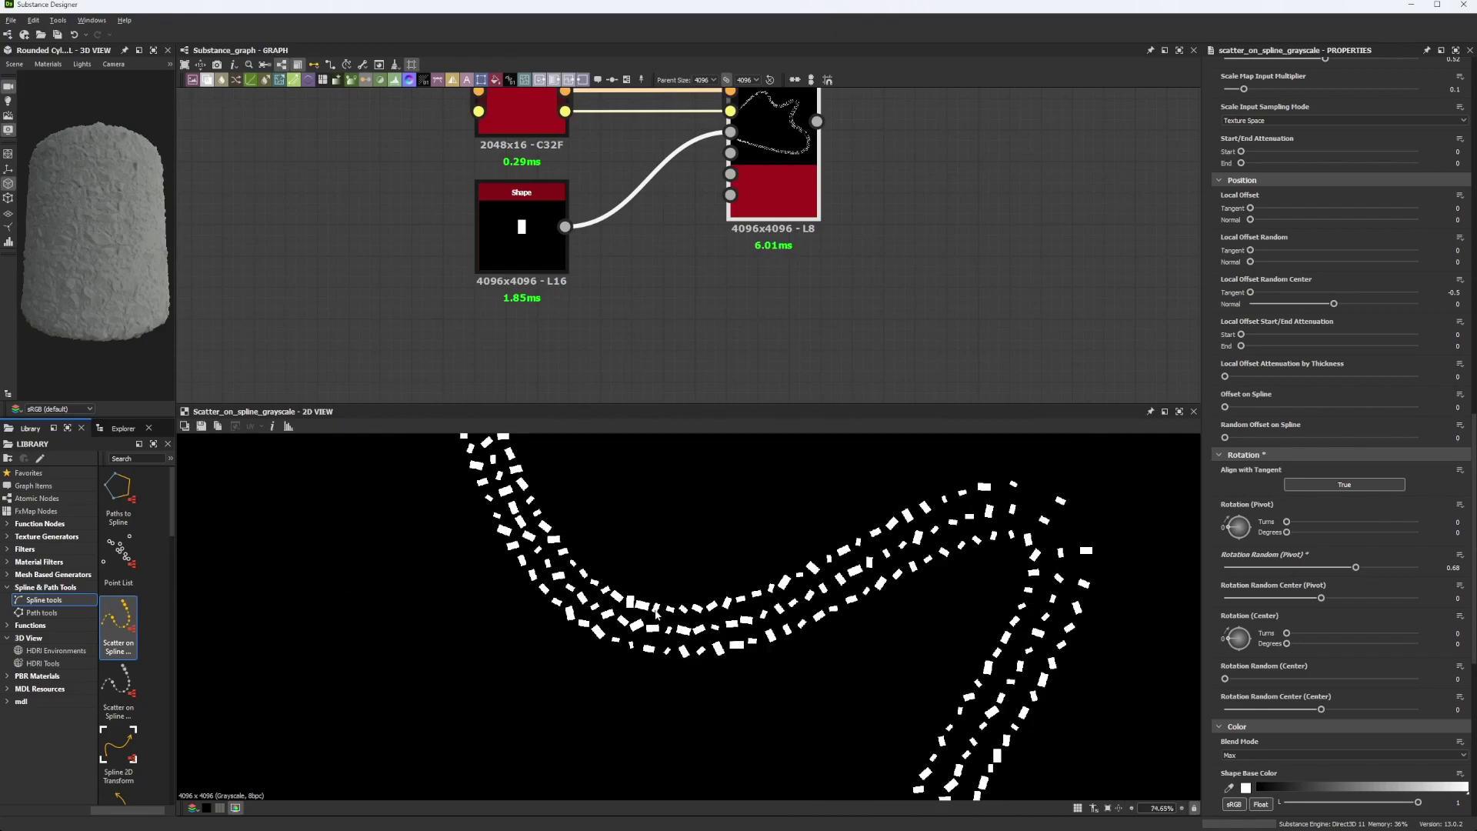
pyautogui.moveTo(899, 645); pyautogui.dragTo(729, 641, button='middle')
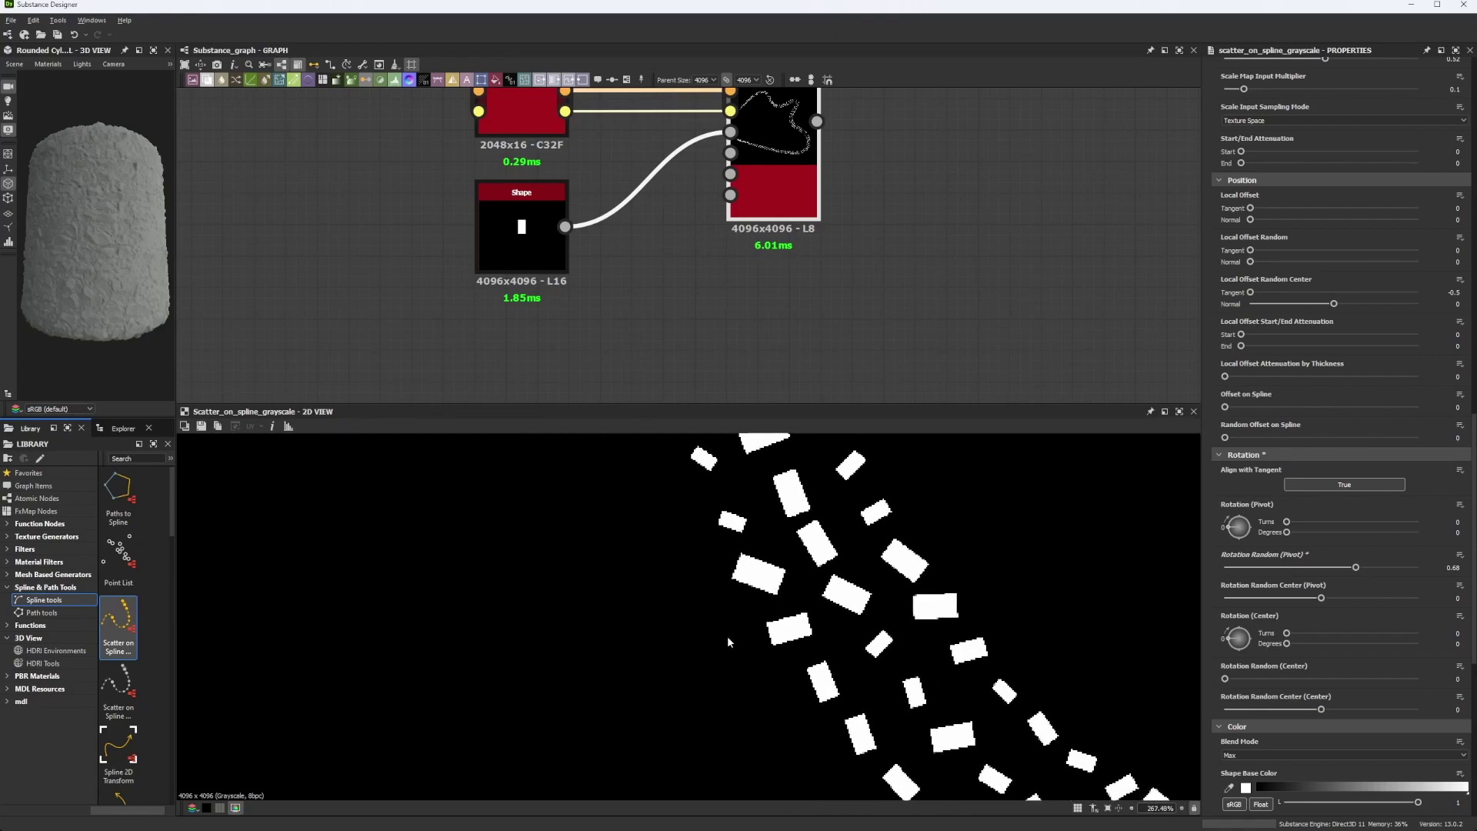
# Try a Rotation Random Center (Pivot) of -0.32, inspect the pattern, and set the value to -0.09
pyautogui.moveTo(1321, 598); pyautogui.dragTo(1259, 614)
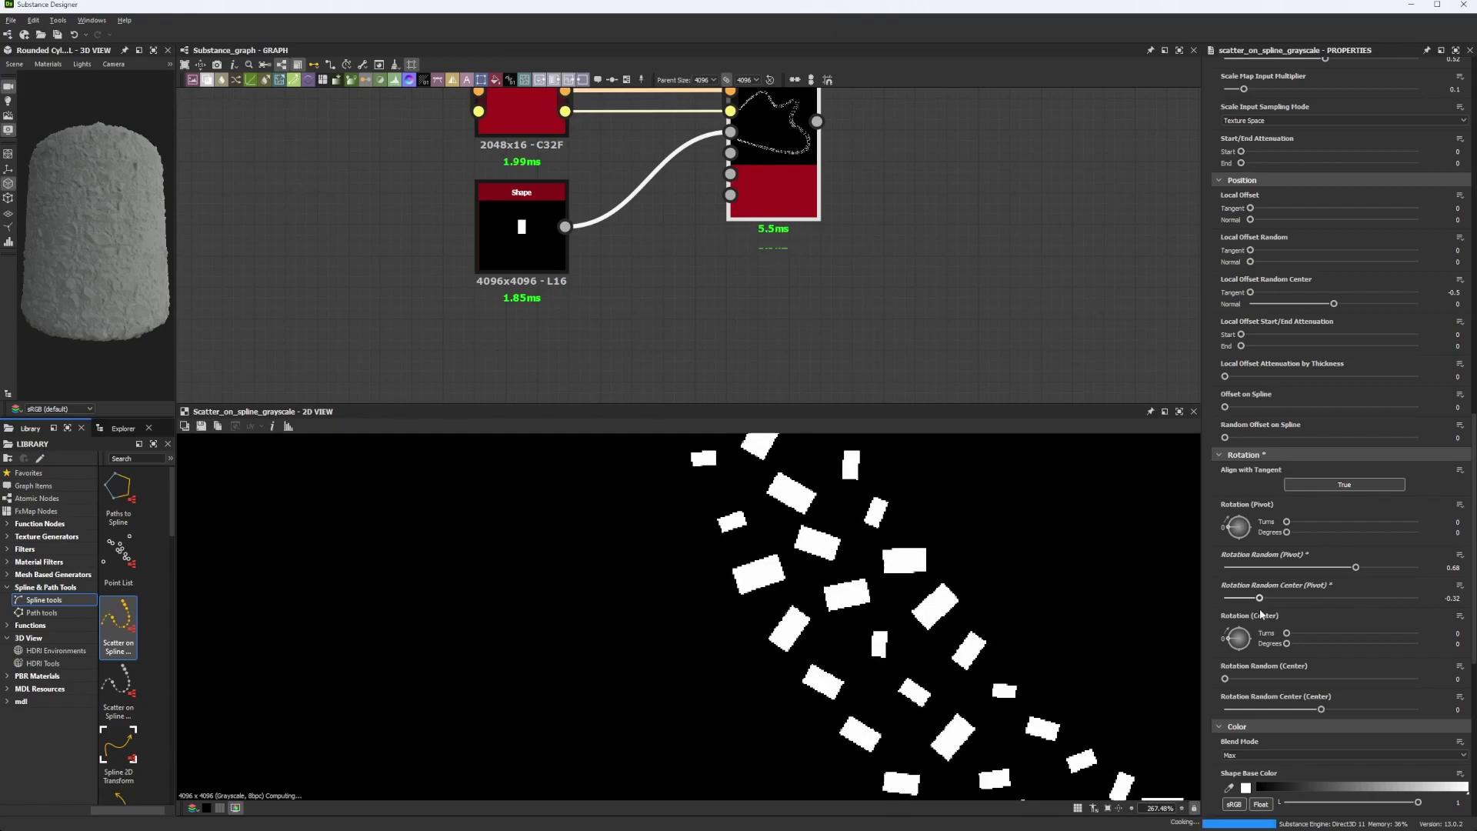
pyautogui.scroll(-15, 935, 652)
pyautogui.moveTo(946, 680); pyautogui.dragTo(905, 630, button='middle')
pyautogui.moveTo(893, 699); pyautogui.dragTo(882, 645, button='middle')
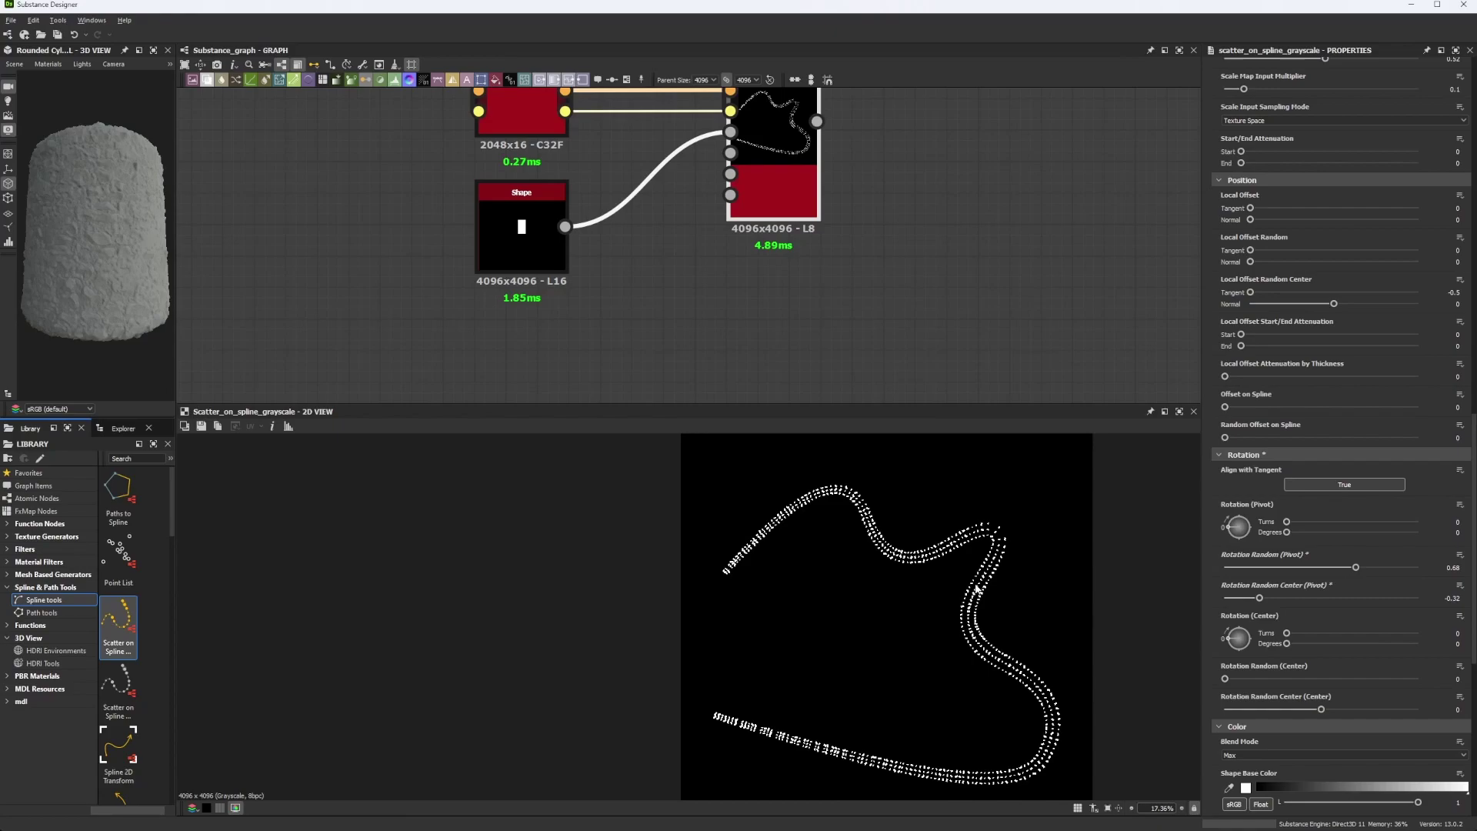
pyautogui.moveTo(1261, 610); pyautogui.dragTo(1305, 606)
# Set Rotation Random (Center) to 0.74 and Rotation Random Center (Center) to 0.5, and inspect the rectangles along the spline
pyautogui.click(1249, 680)
pyautogui.moveTo(1248, 678); pyautogui.dragTo(1367, 679)
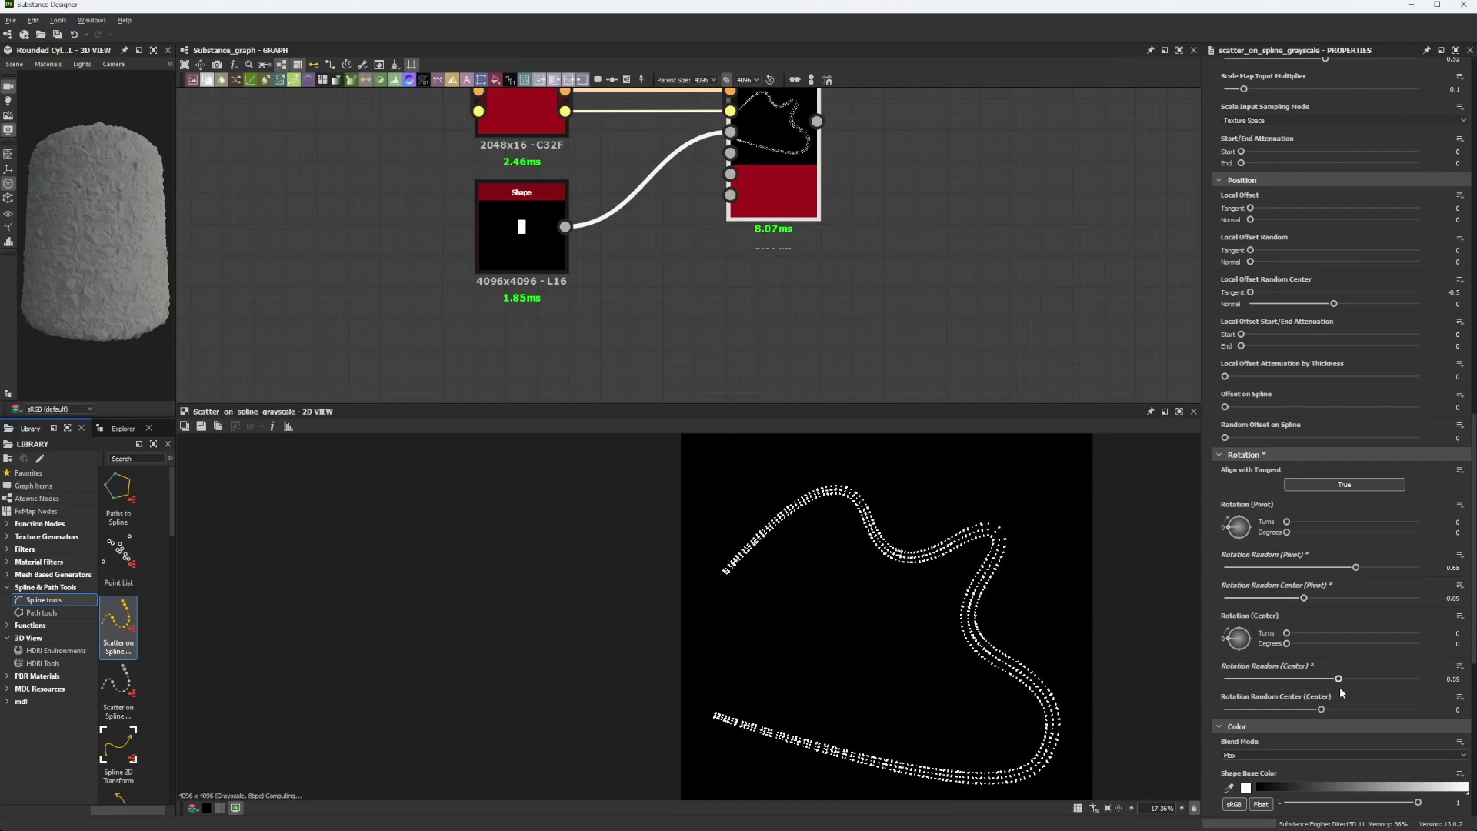
pyautogui.click(1250, 709)
pyautogui.moveTo(1264, 715); pyautogui.dragTo(1423, 709)
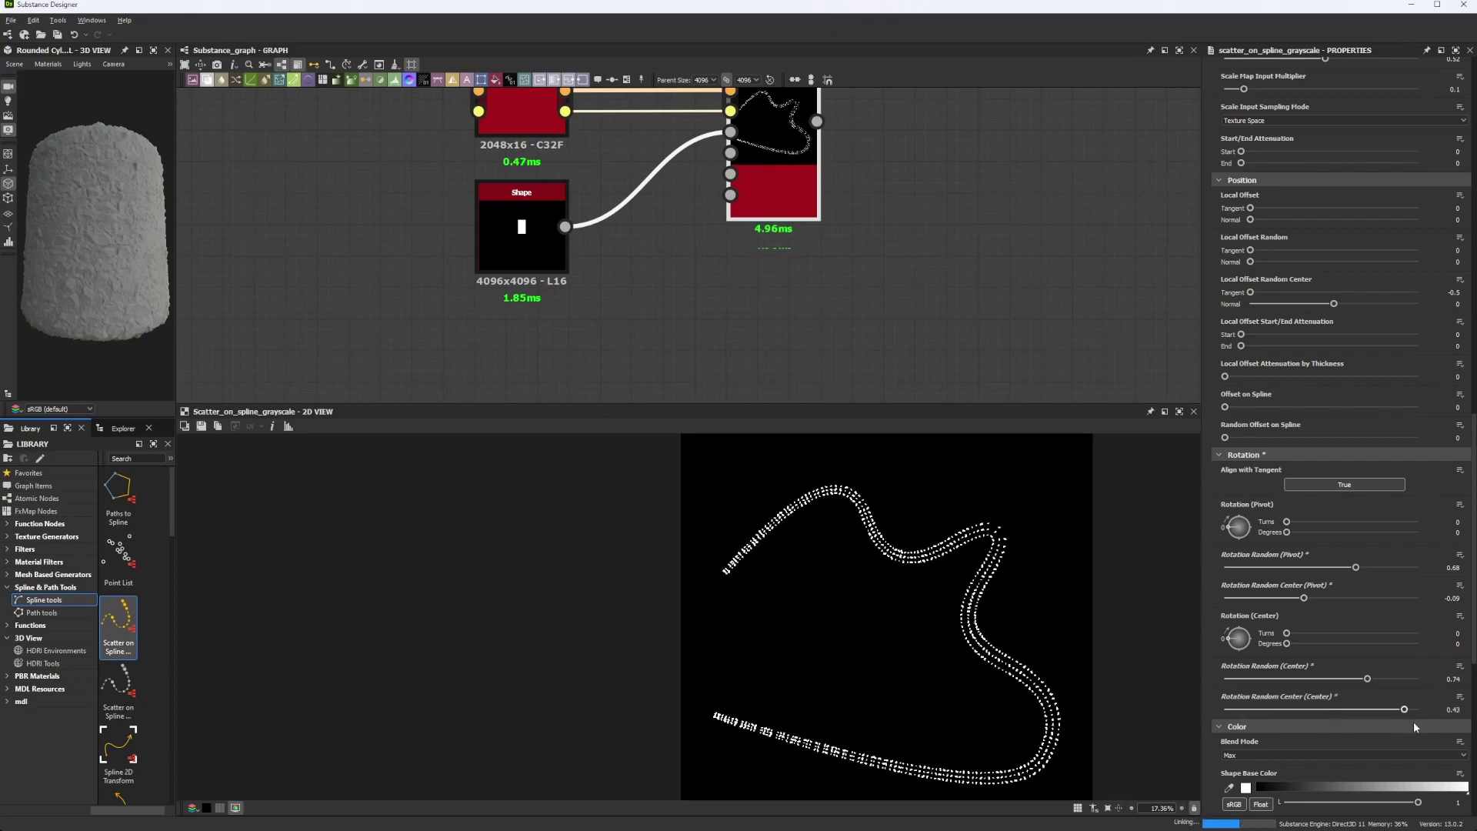
pyautogui.scroll(10, 905, 571)
pyautogui.moveTo(905, 570); pyautogui.dragTo(1025, 633, button='middle')
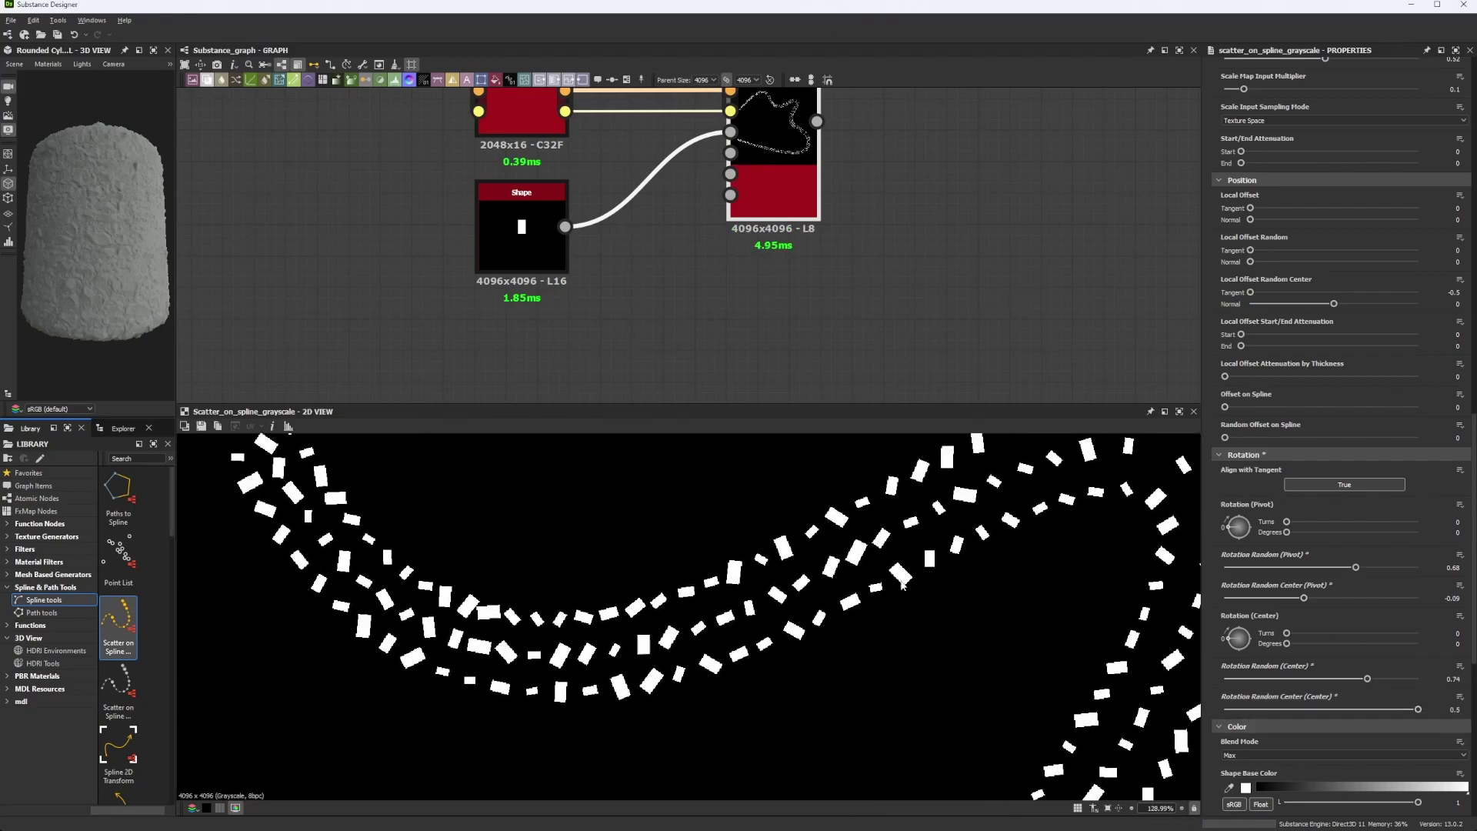
pyautogui.scroll(-5, 817, 559)
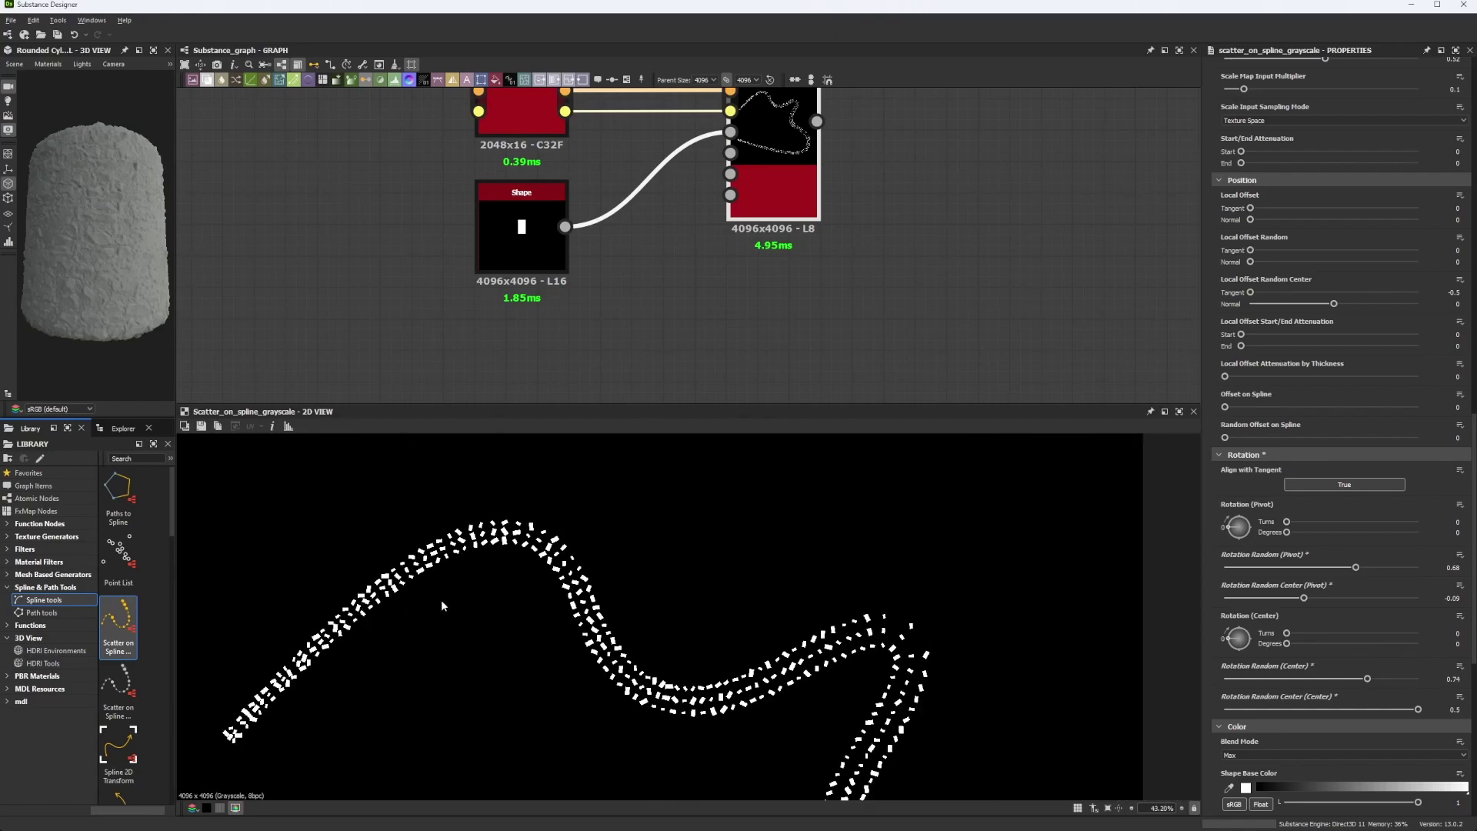
pyautogui.moveTo(704, 611); pyautogui.dragTo(755, 478, button='middle')
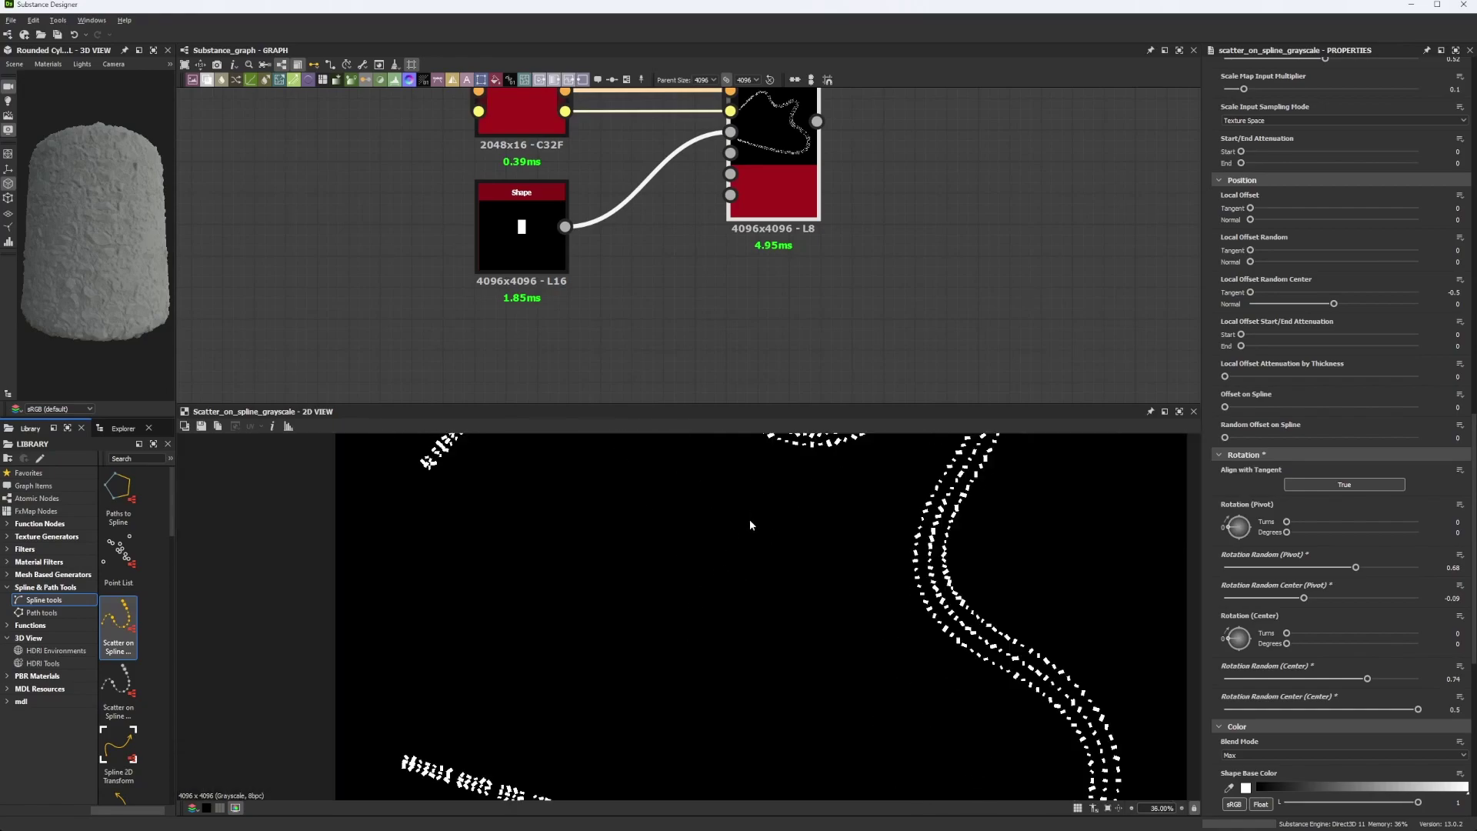
pyautogui.scroll(-4, 750, 524)
pyautogui.scroll(3, 711, 601)
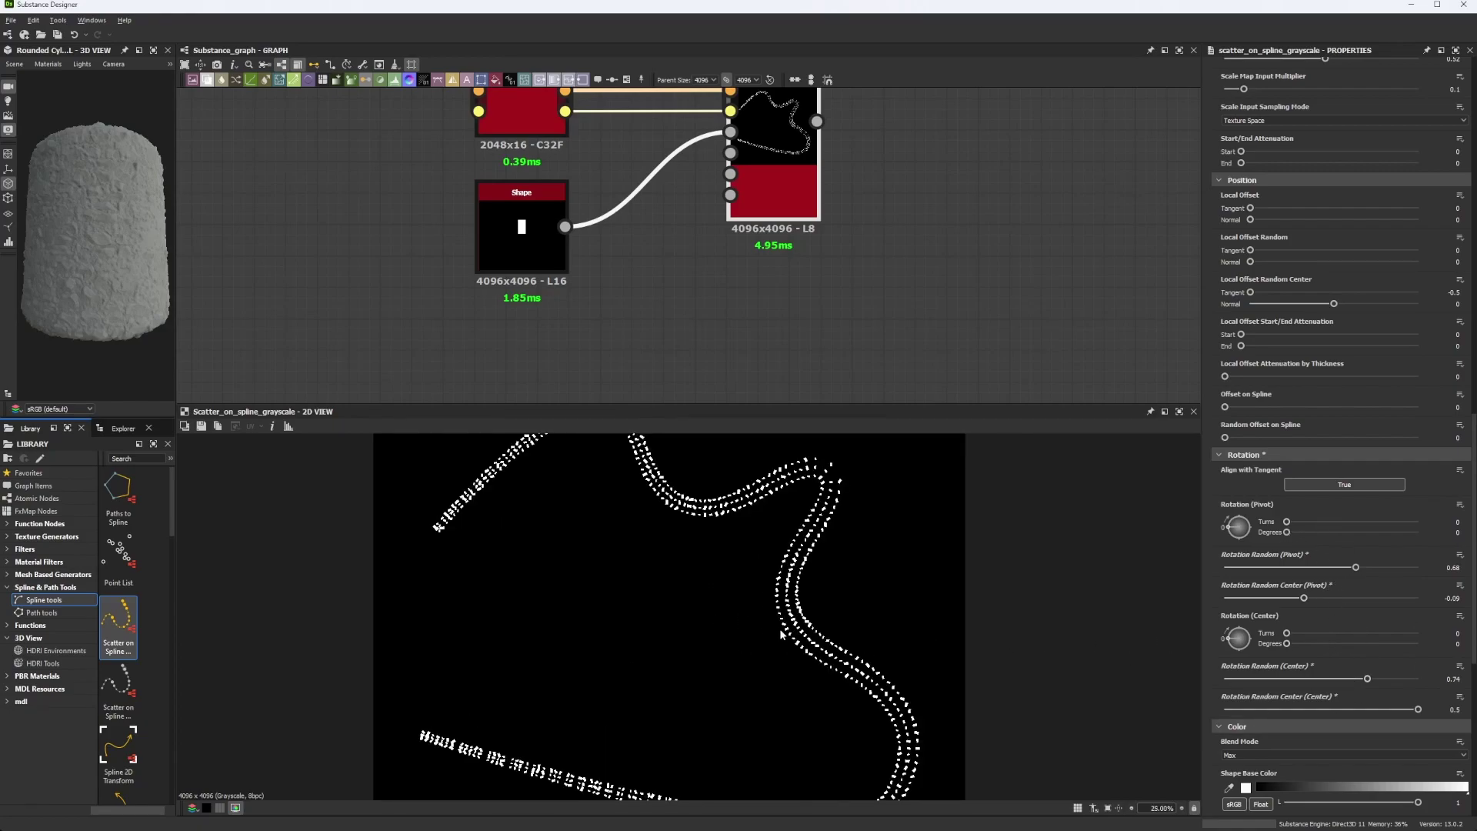
pyautogui.moveTo(781, 635); pyautogui.dragTo(861, 541, button='middle')
# Go through the scatter's Color parameters and try the Spline Height Multiplier
pyautogui.scroll(-3, 1338, 666)
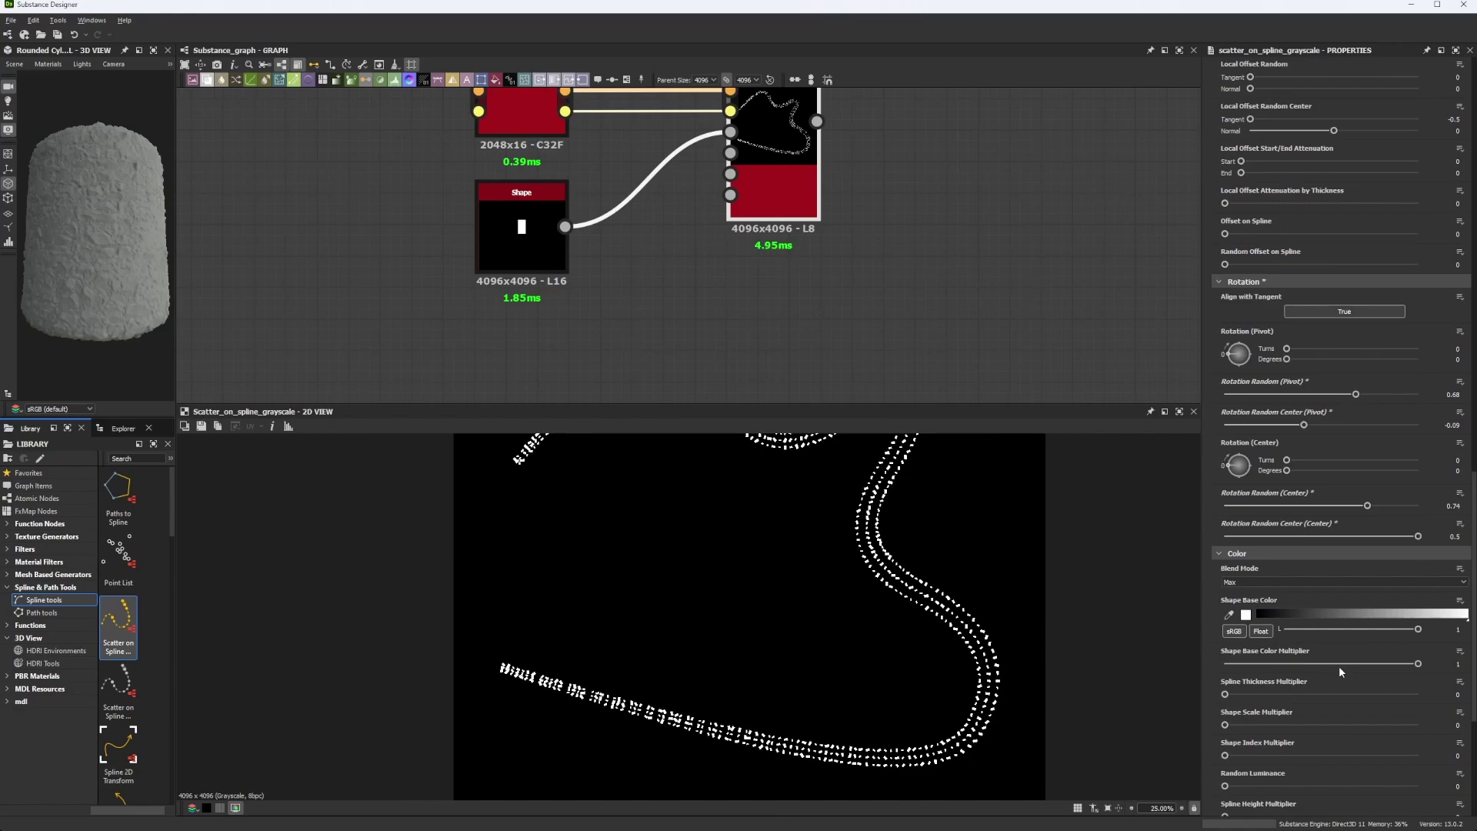
pyautogui.scroll(-3, 1338, 666)
pyautogui.scroll(-3, 1292, 565)
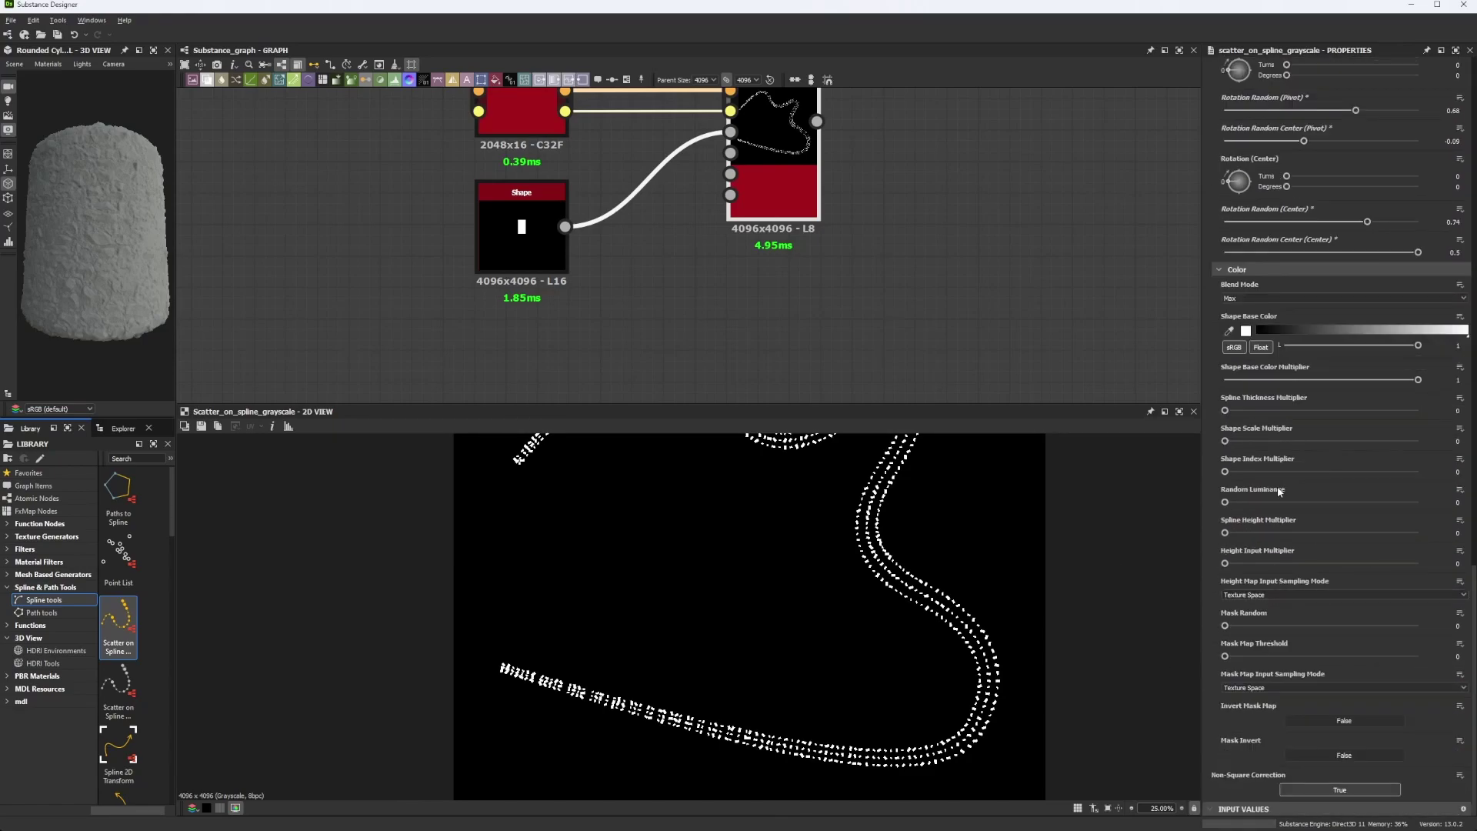
pyautogui.moveTo(986, 542); pyautogui.dragTo(931, 560, button='middle')
pyautogui.moveTo(1225, 533); pyautogui.dragTo(1183, 527)
pyautogui.scroll(5, 961, 581)
pyautogui.scroll(1, 1248, 567)
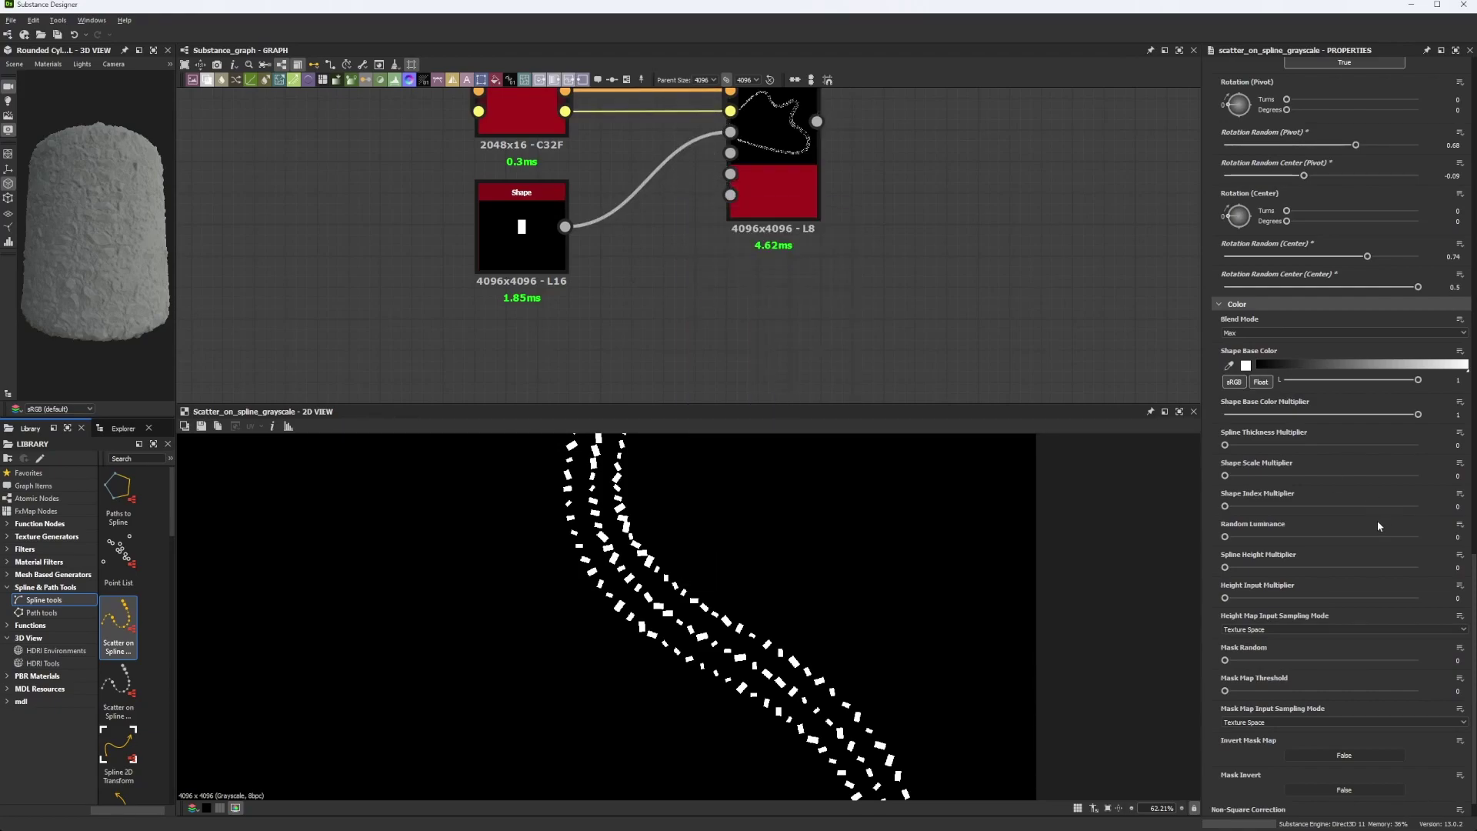
# Add a Perlin Noise node and connect it to the scatter node's Height Map input
pyautogui.press('space')
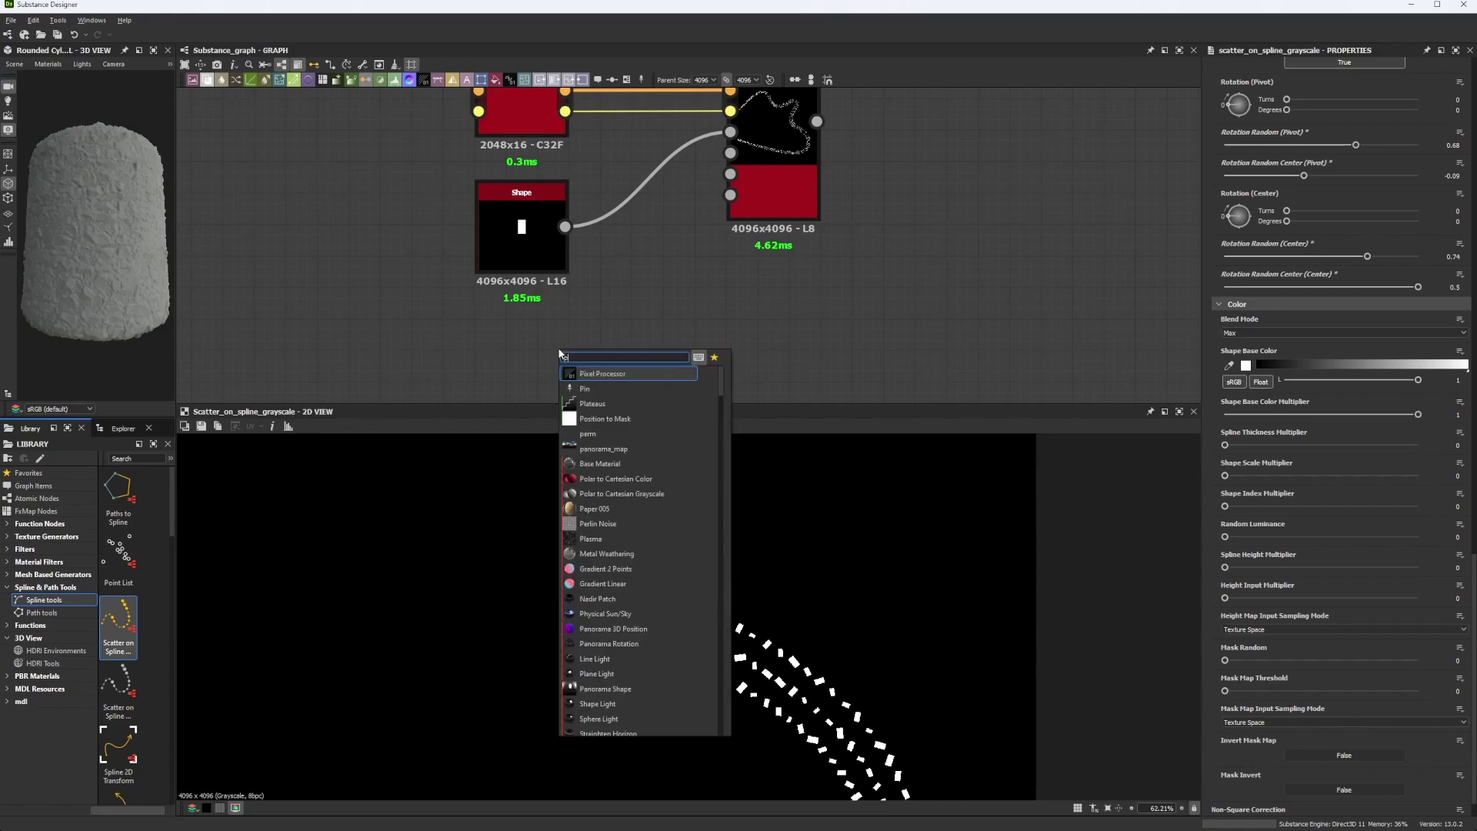
pyautogui.write('perl')
pyautogui.press('Return')
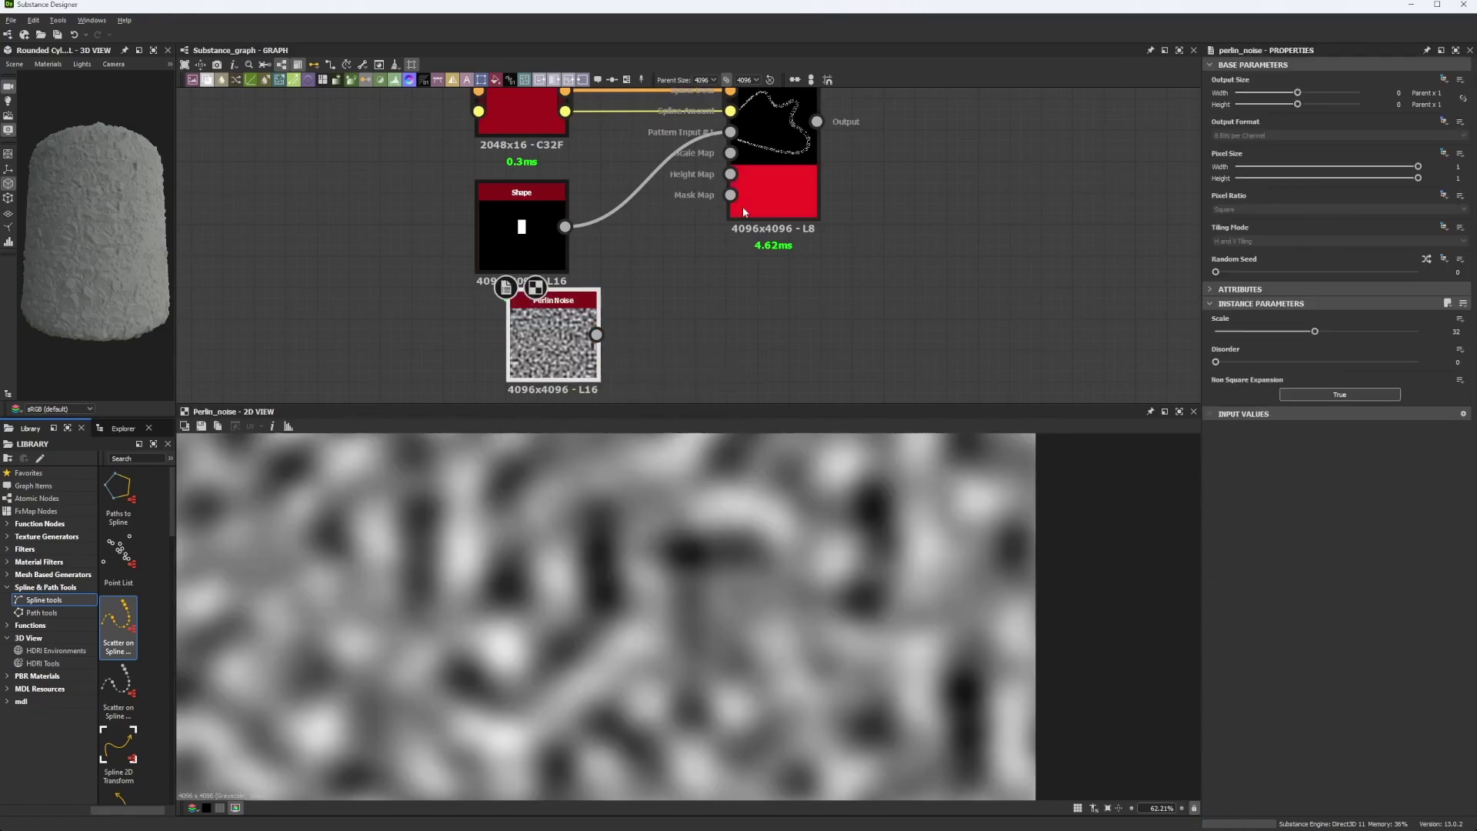
pyautogui.moveTo(730, 174); pyautogui.dragTo(491, 363)
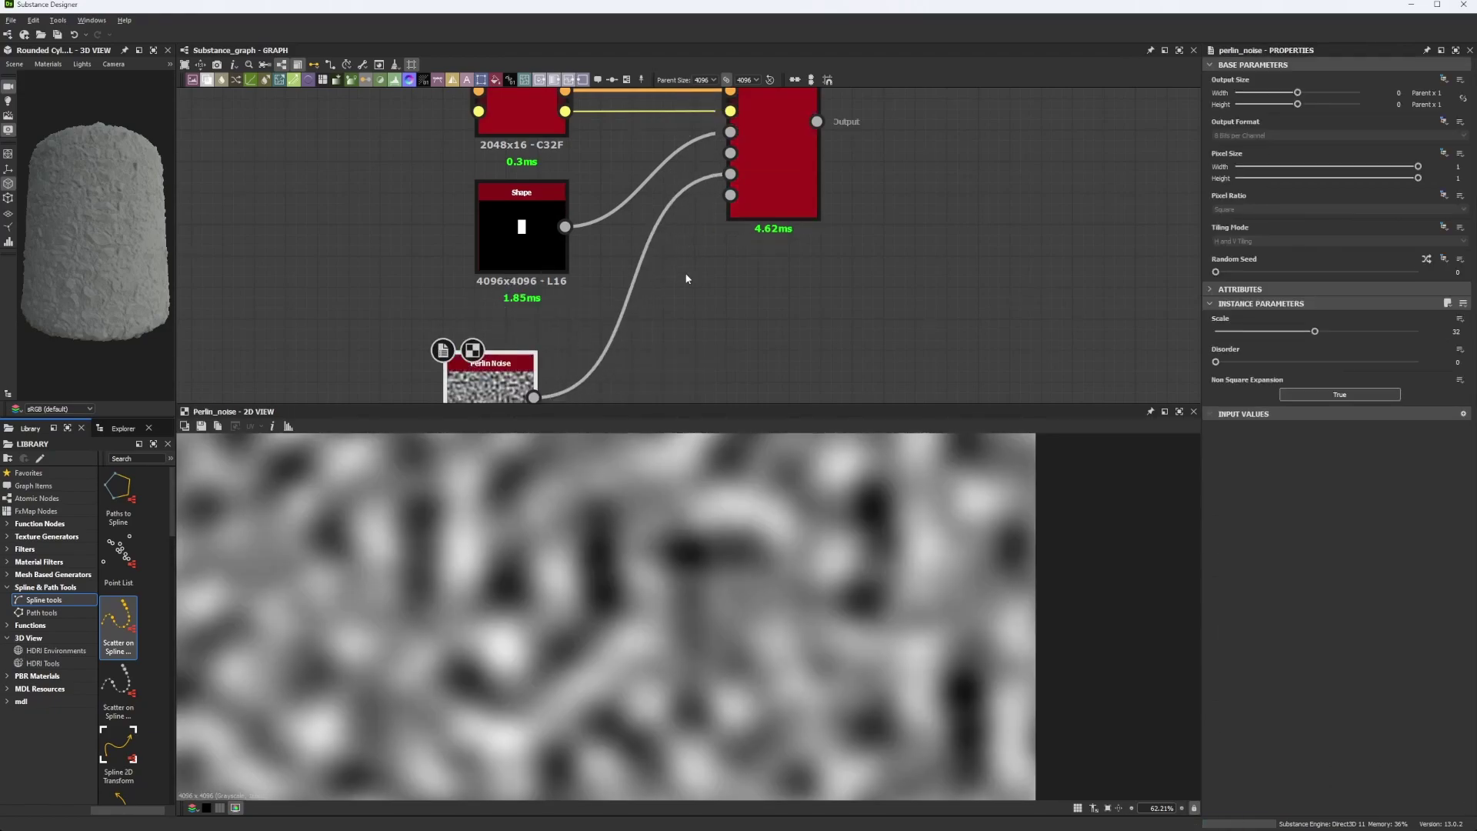
# Try a Height Input Multiplier of 0.91 on the scatter, inspect the shading along the spline, and reset the multiplier to 0
pyautogui.doubleClick(770, 201)
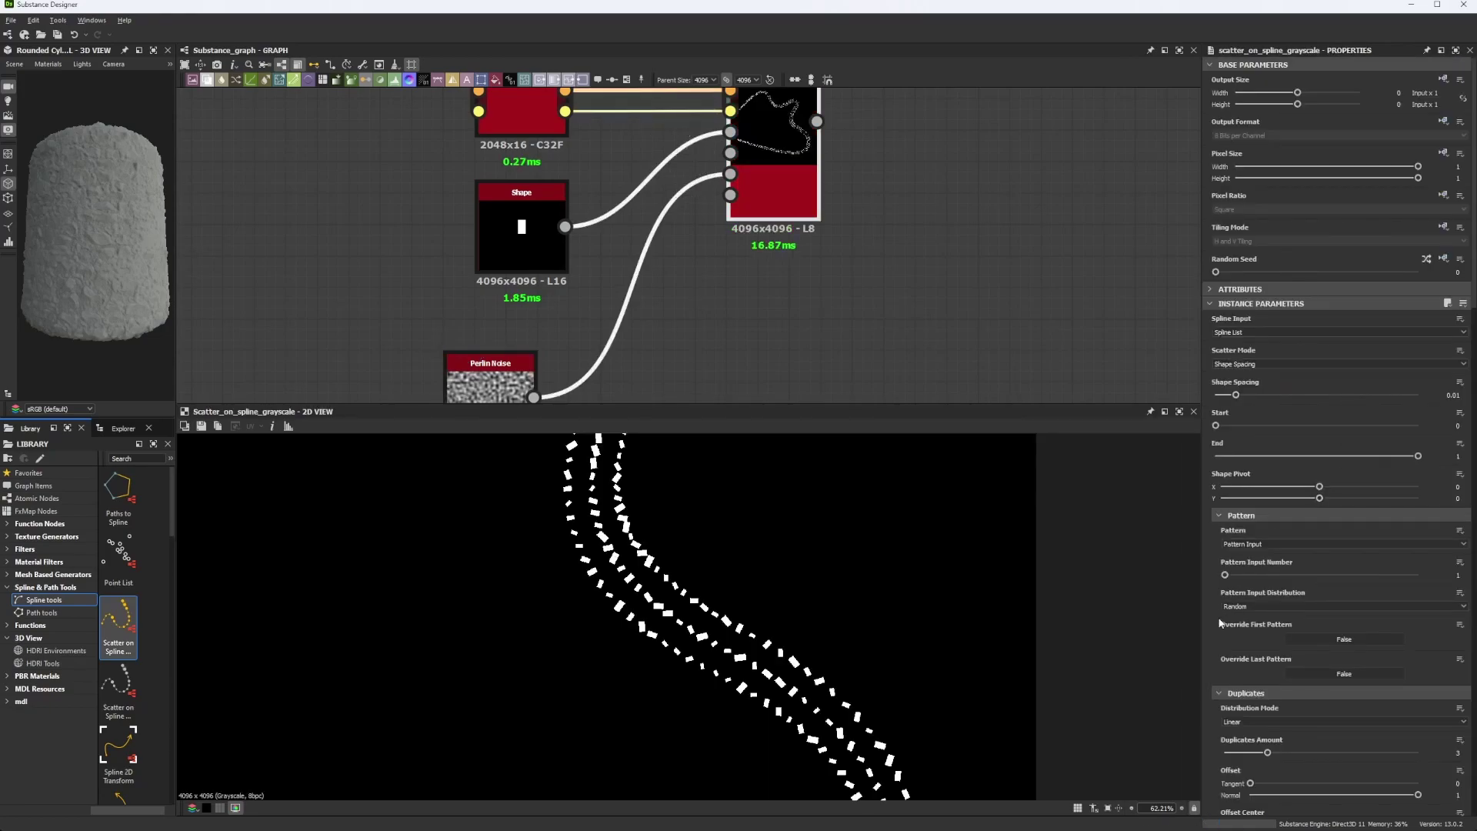
pyautogui.scroll(-10, 1269, 593)
pyautogui.scroll(-10, 1292, 607)
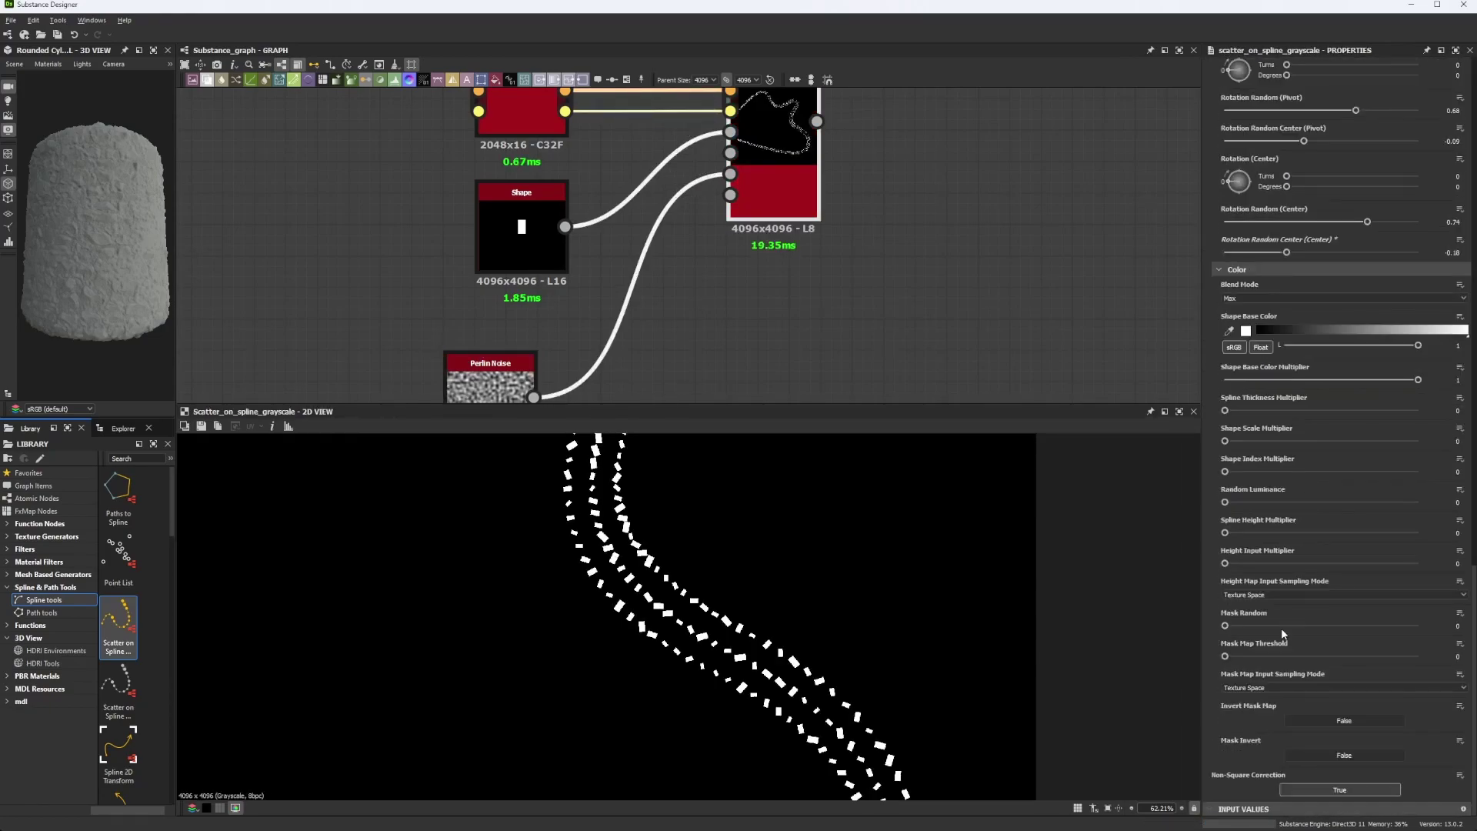
pyautogui.moveTo(1225, 563); pyautogui.dragTo(1401, 565)
pyautogui.scroll(-10, 823, 600)
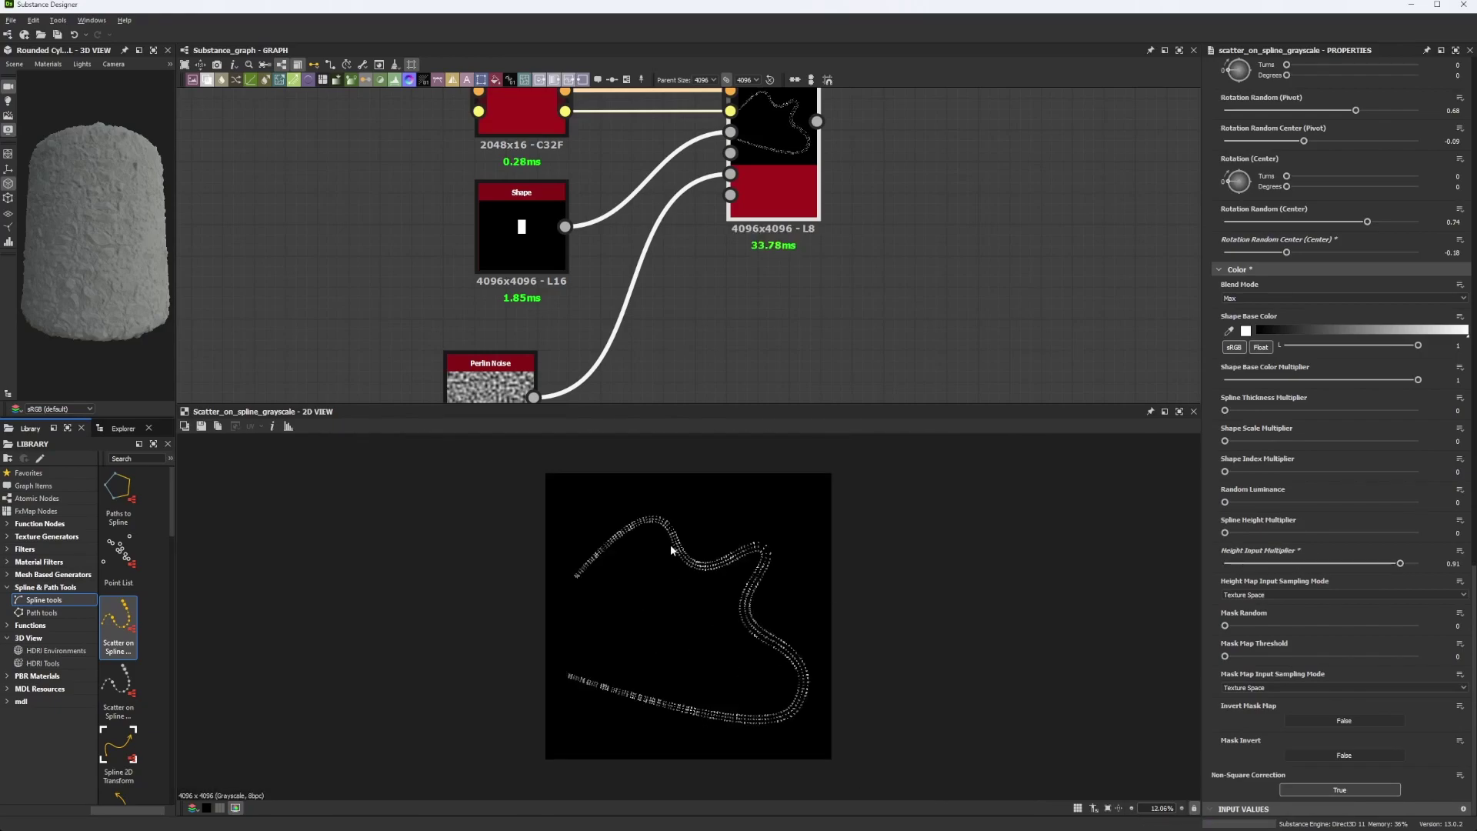
pyautogui.scroll(8, 675, 554)
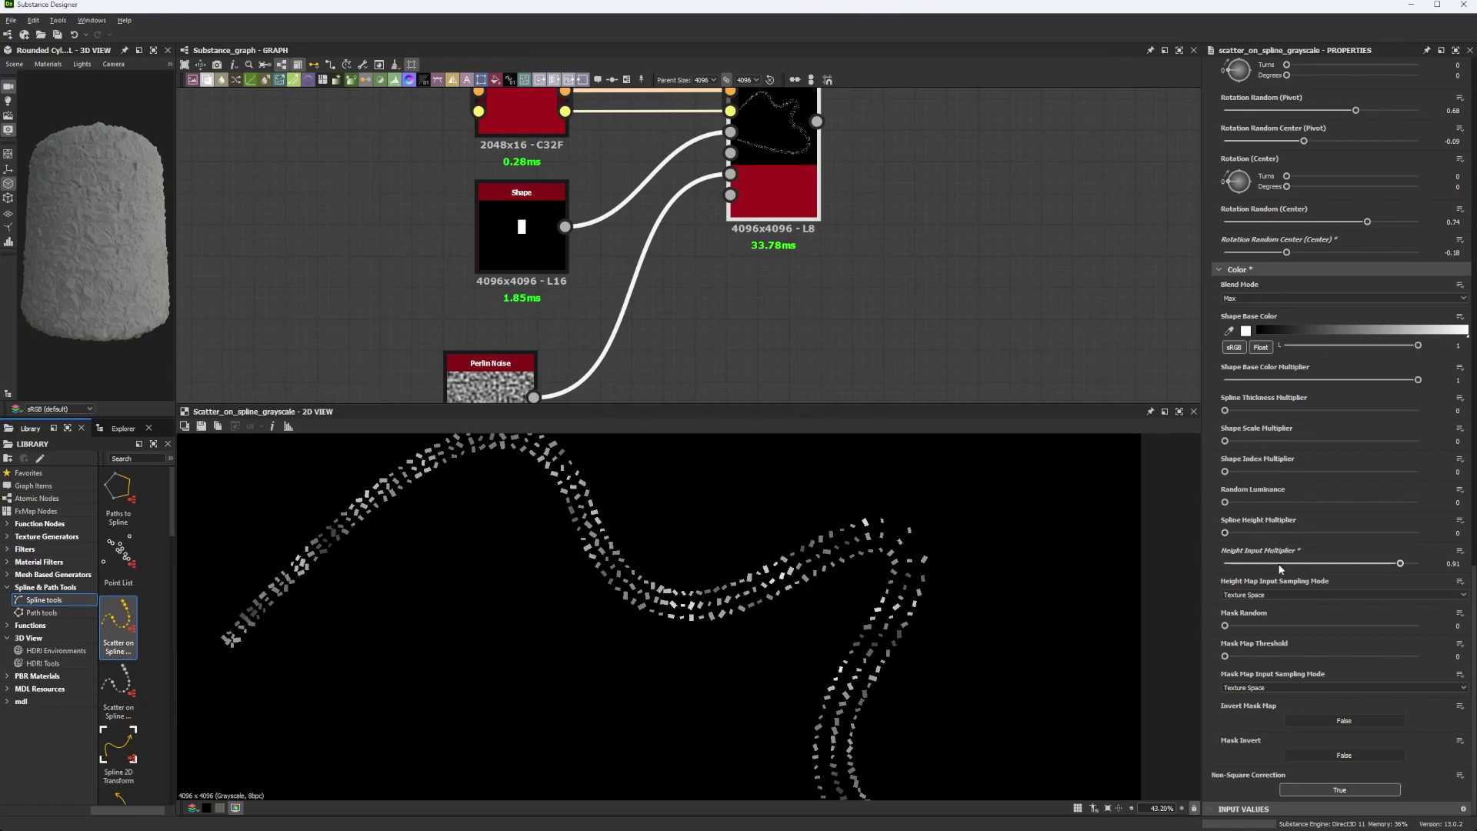
pyautogui.moveTo(1276, 564); pyautogui.dragTo(1224, 501)
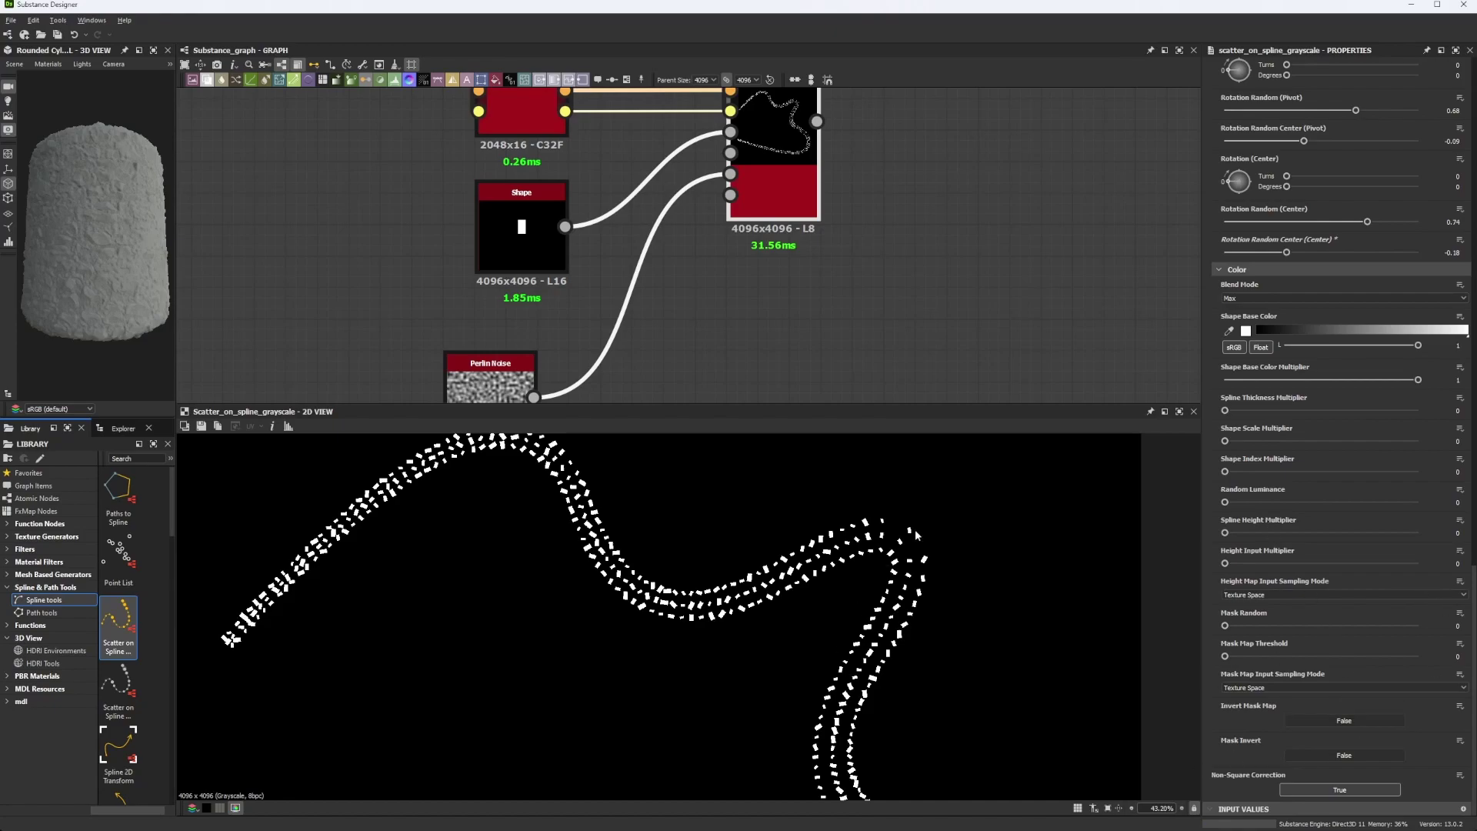
# Review the full scatter preview and the whole node graph, and align the Perlin Noise node beneath the Shape node
pyautogui.scroll(-5, 890, 586)
pyautogui.press('f')
pyautogui.moveTo(687, 355); pyautogui.dragTo(794, 340, button='middle')
pyautogui.scroll(-2, 793, 340)
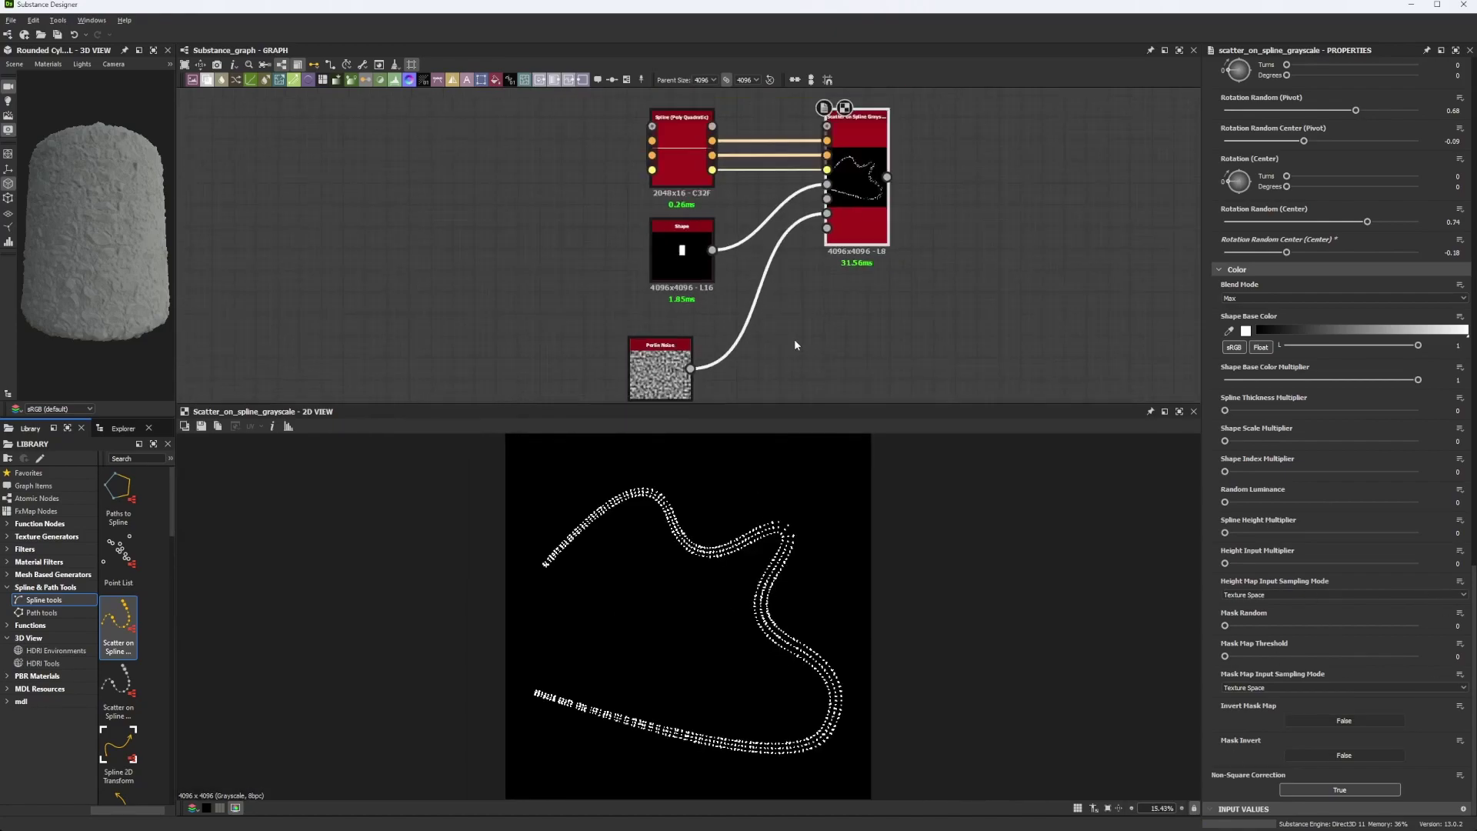
pyautogui.scroll(-2, 795, 344)
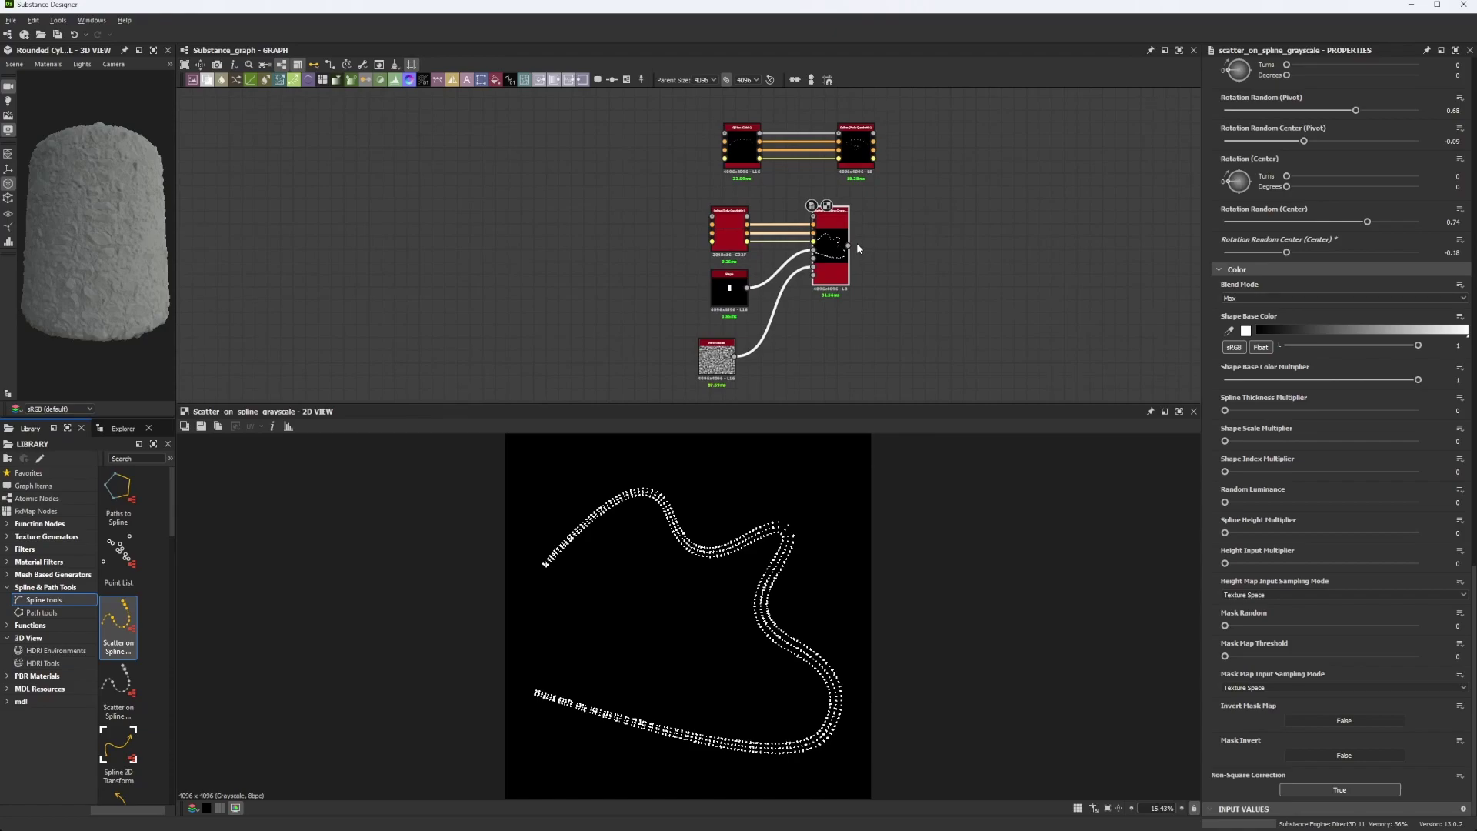
pyautogui.moveTo(887, 209); pyautogui.dragTo(851, 295, button='middle')
pyautogui.scroll(-5, 842, 254)
pyautogui.scroll(3, 859, 220)
pyautogui.moveTo(892, 171); pyautogui.dragTo(845, 115, button='middle')
pyautogui.scroll(2, 858, 221)
pyautogui.moveTo(764, 285); pyautogui.dragTo(805, 216, button='middle')
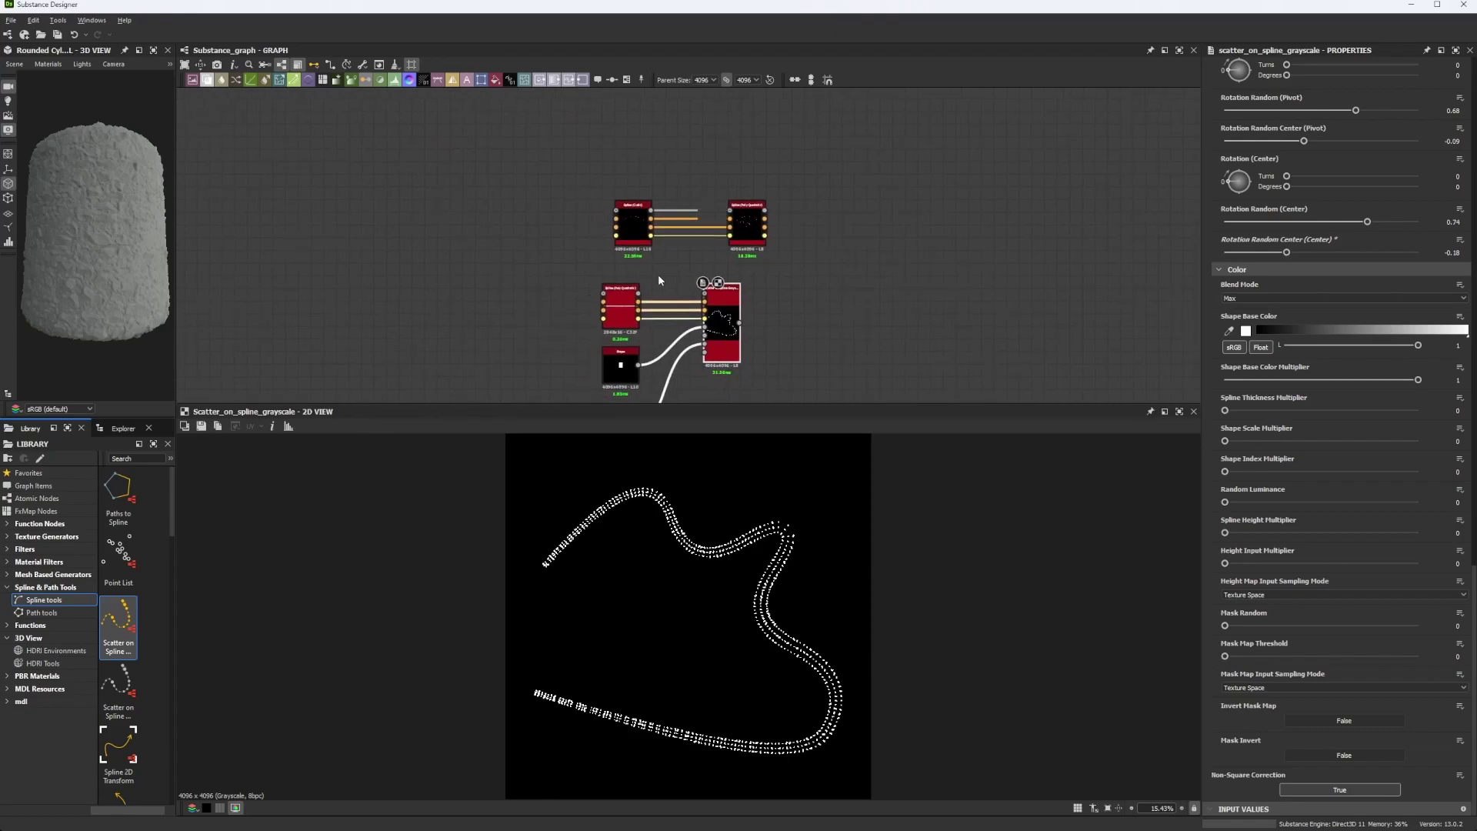
pyautogui.moveTo(658, 280); pyautogui.dragTo(688, 216, button='middle')
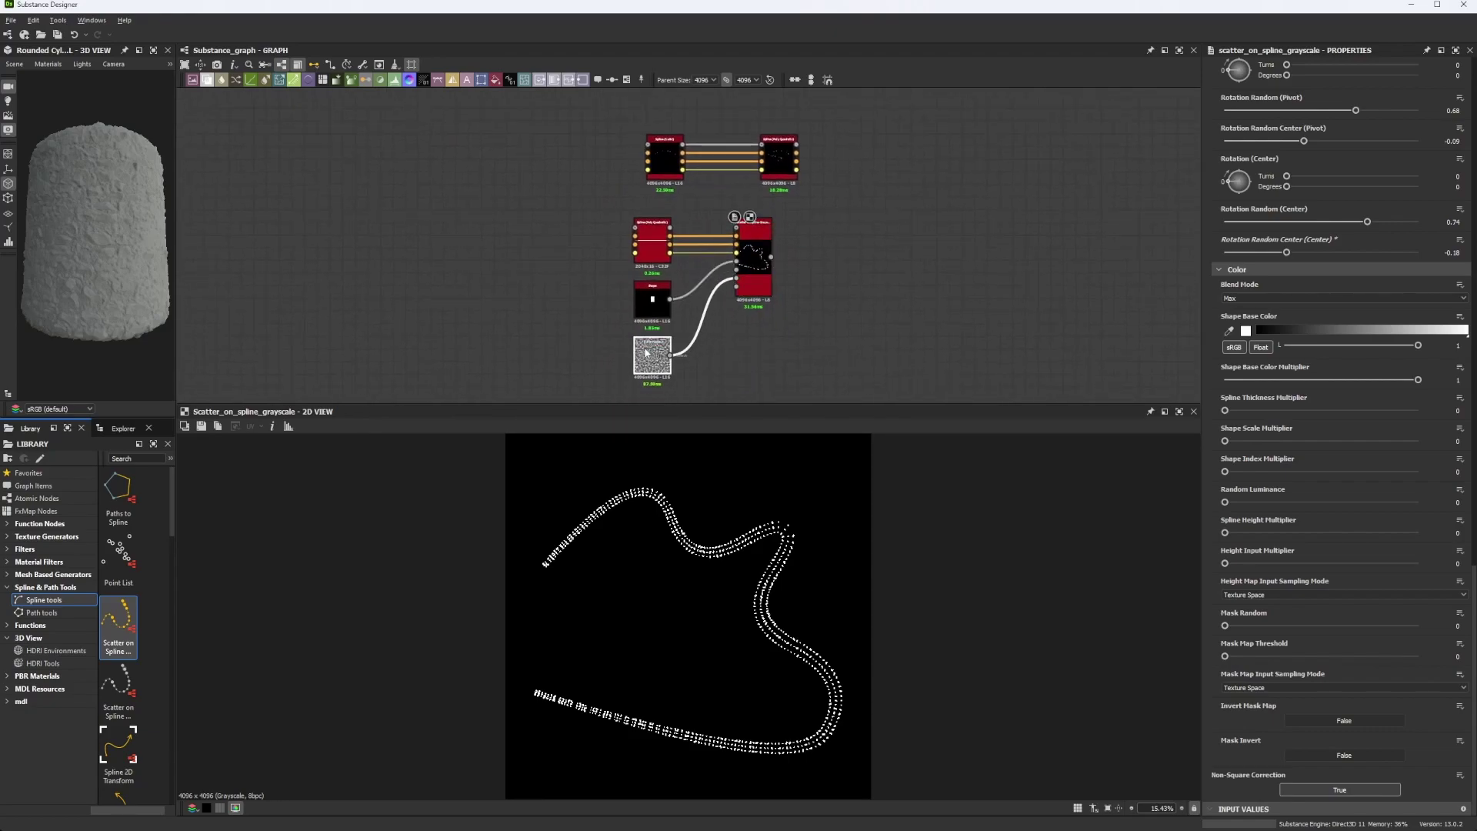
pyautogui.scroll(4, 768, 285)
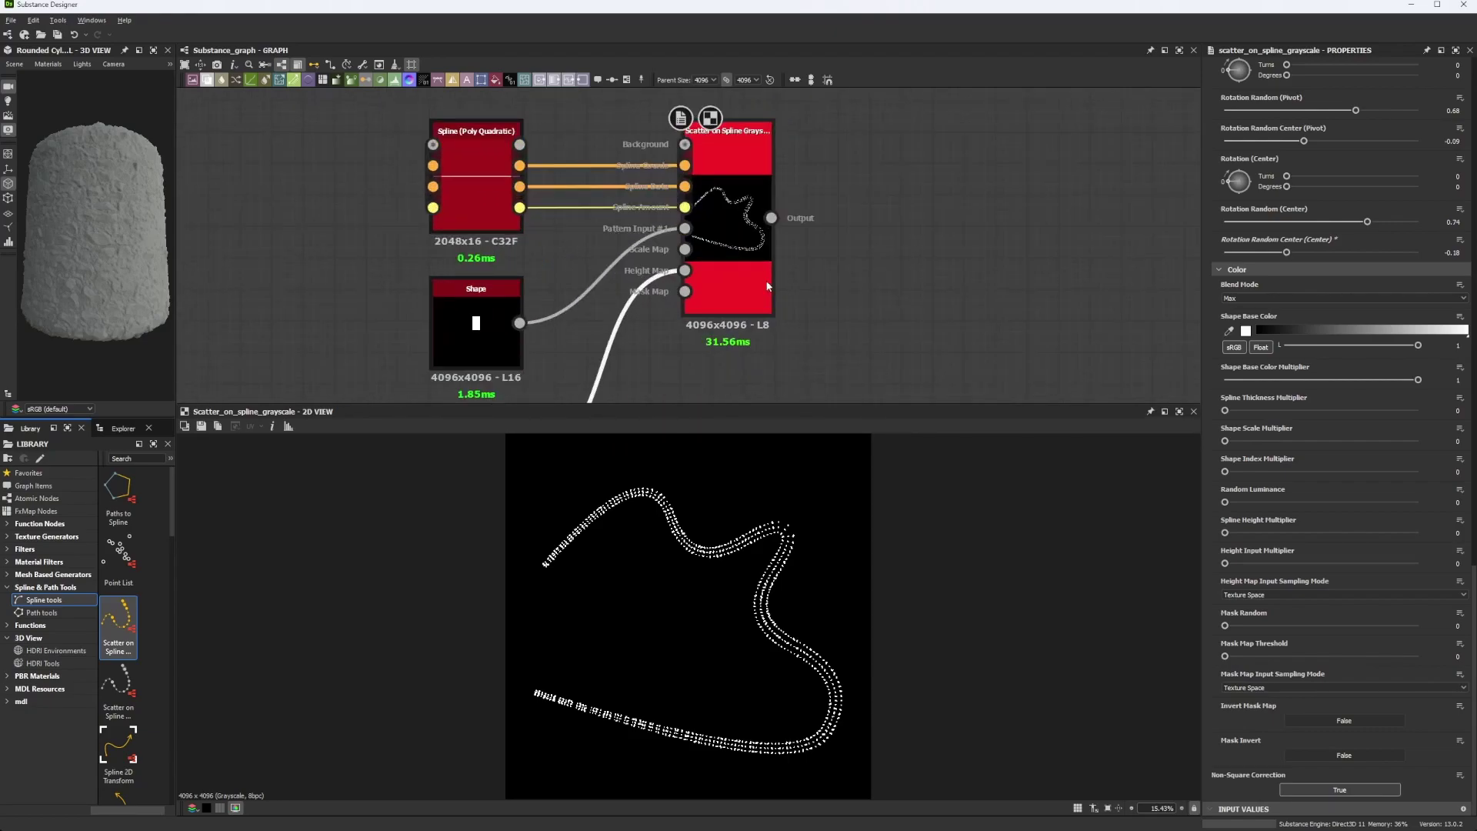
# Try a Levels node on the scatter node's output and inspect its result up close
pyautogui.click(744, 141)
pyautogui.moveTo(803, 161); pyautogui.dragTo(749, 199, button='middle')
pyautogui.scroll(3, 671, 183)
pyautogui.moveTo(707, 393); pyautogui.dragTo(536, 246, button='middle')
pyautogui.moveTo(583, 159); pyautogui.dragTo(743, 242)
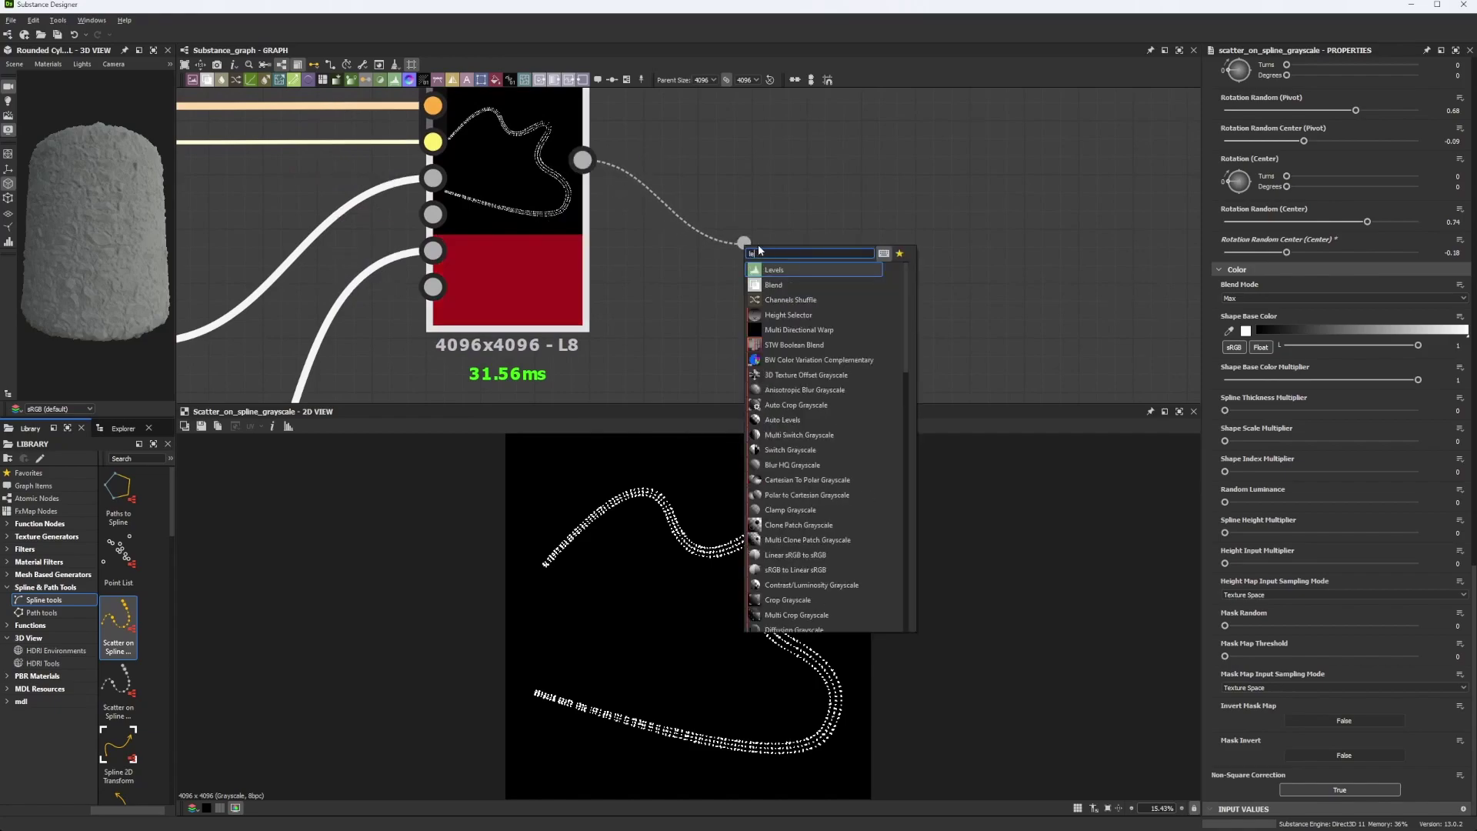
pyautogui.click(773, 359)
pyautogui.scroll(3, 714, 608)
pyautogui.scroll(-3, 714, 608)
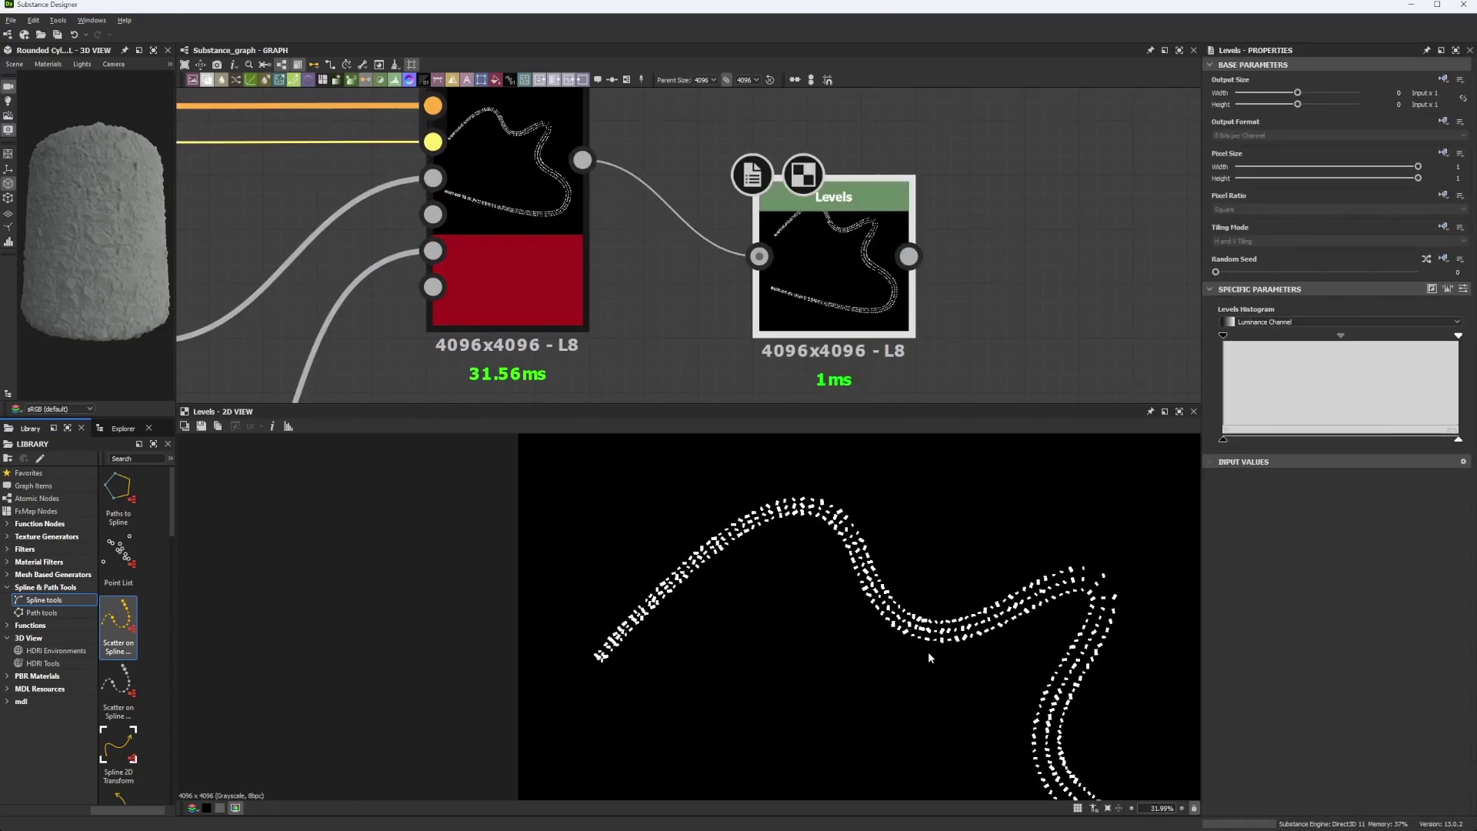
pyautogui.scroll(10, 693, 592)
pyautogui.scroll(-8, 690, 547)
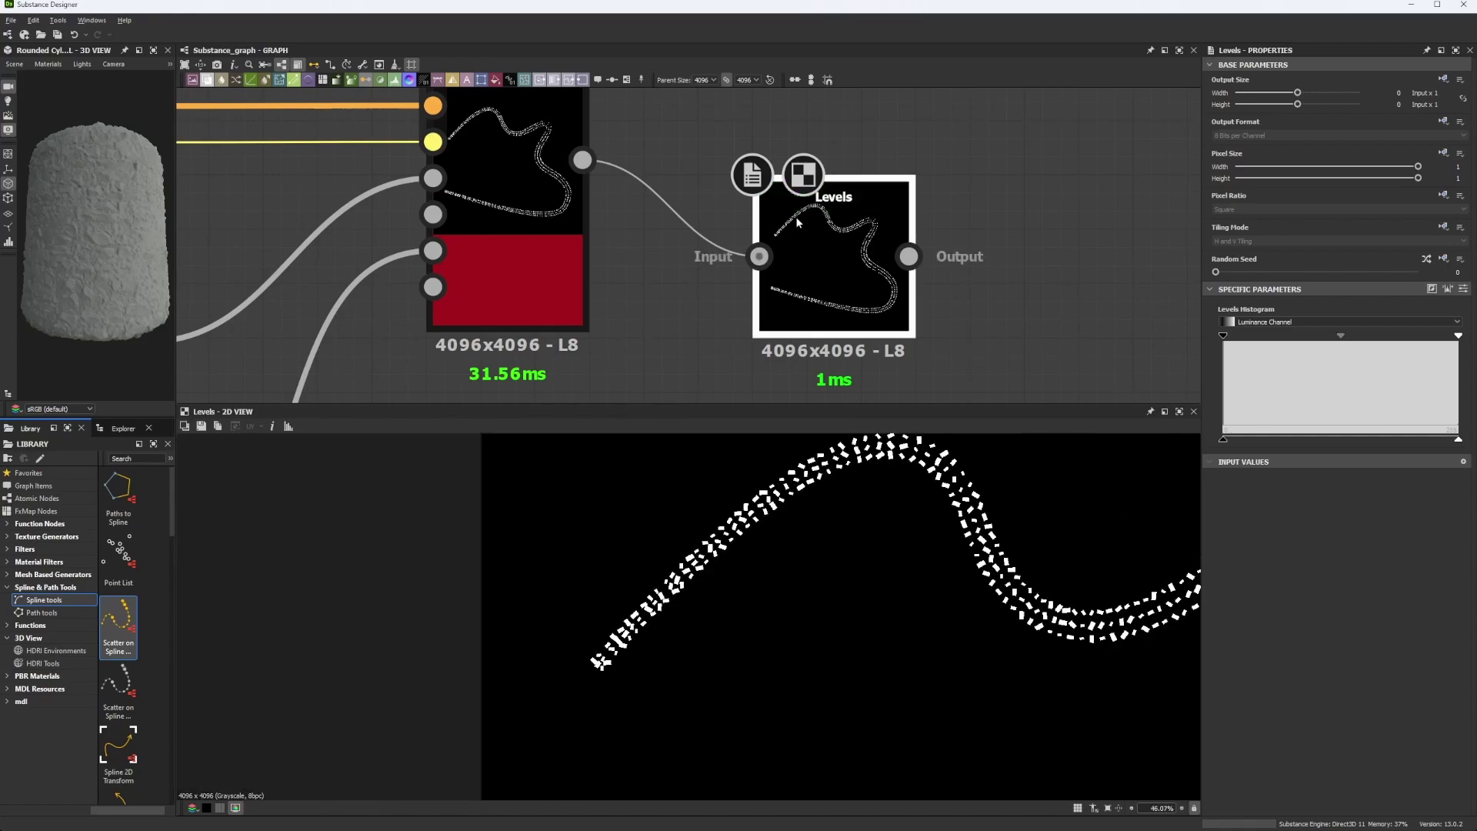
# Delete the Levels node from the graph
pyautogui.press('Delete')
pyautogui.scroll(-5, 737, 195)
pyautogui.moveTo(739, 200); pyautogui.dragTo(793, 207, button='middle')
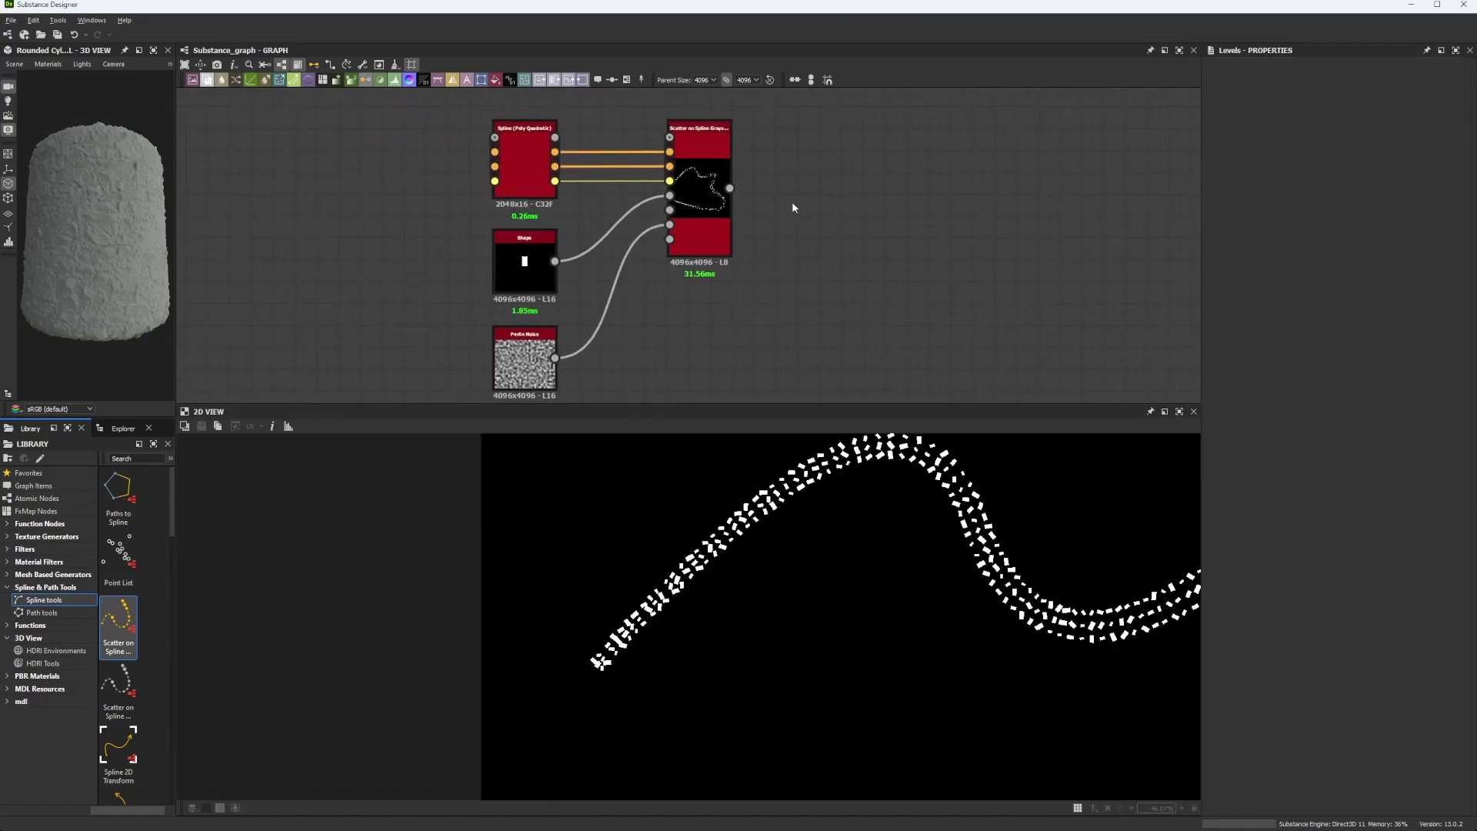